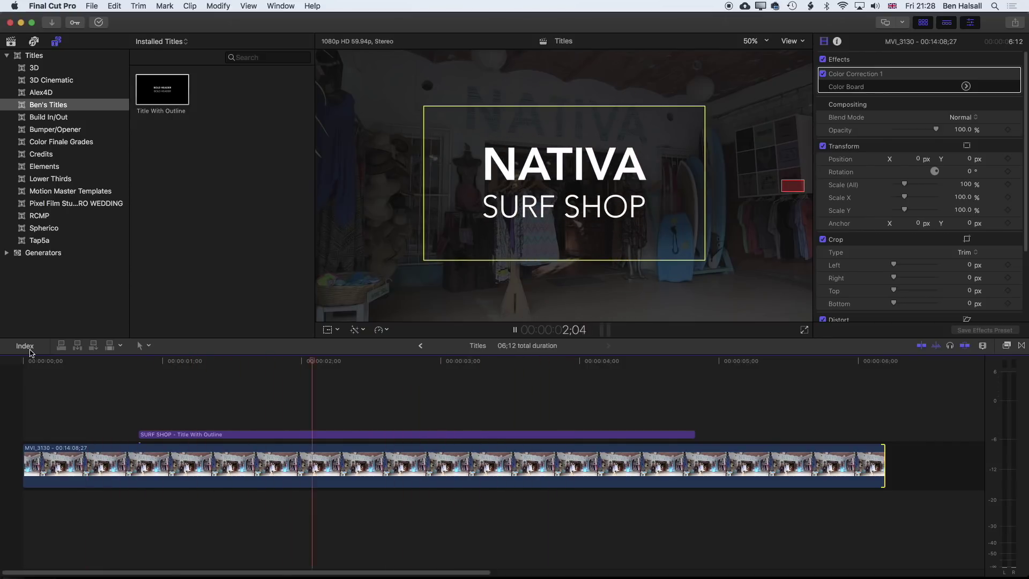
Stop playback and delete the SURF SHOP title clip from the Final Cut Pro timeline.
key(space)
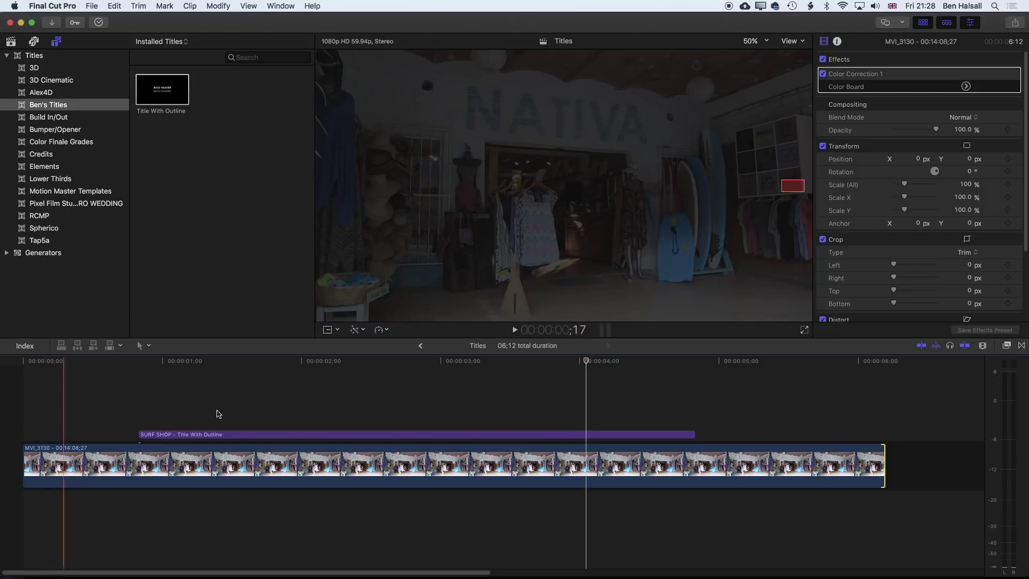
click(223, 434)
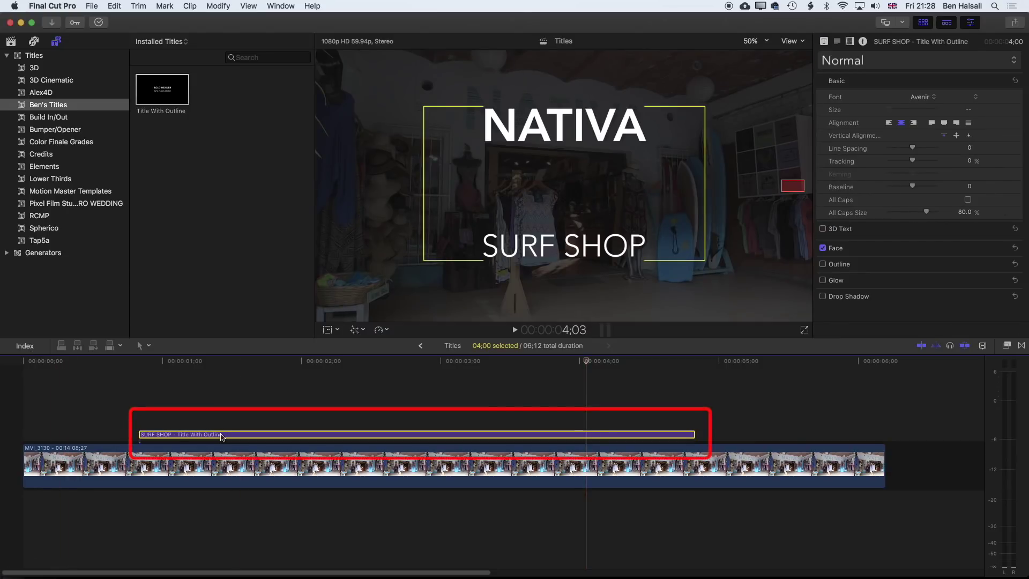
key(Delete)
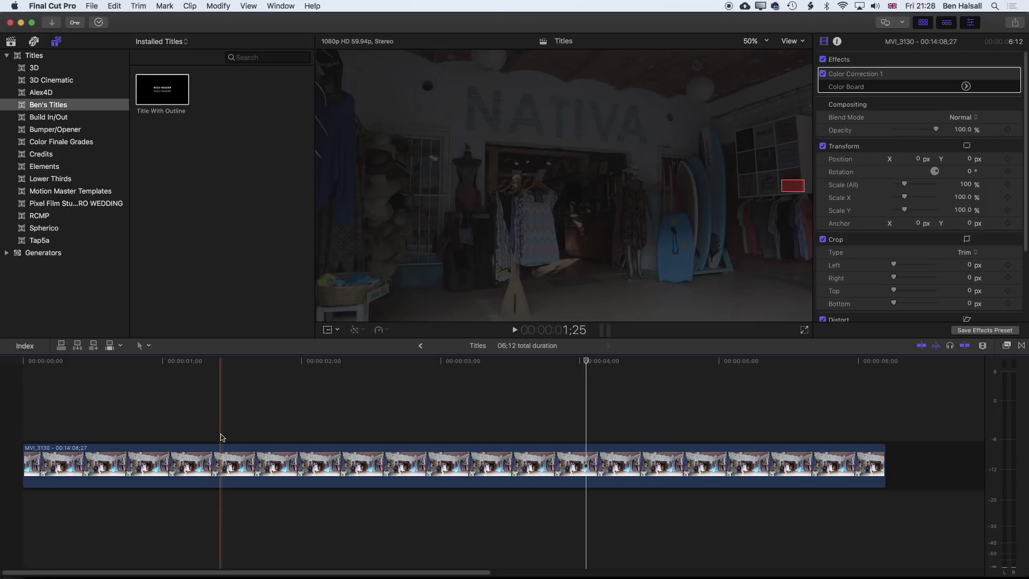
Launch Motion from system search.
key(super+space)
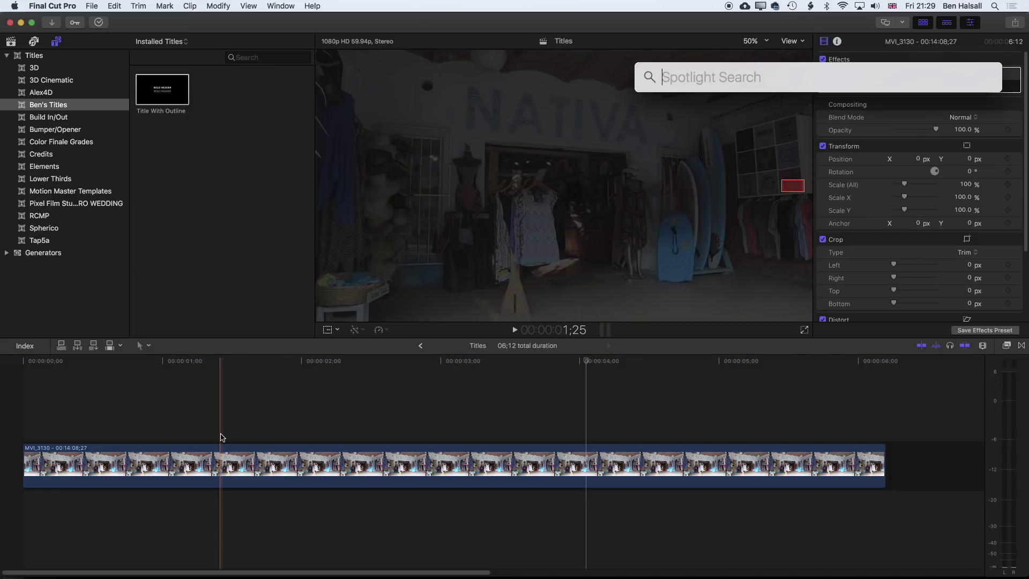
text(motion)
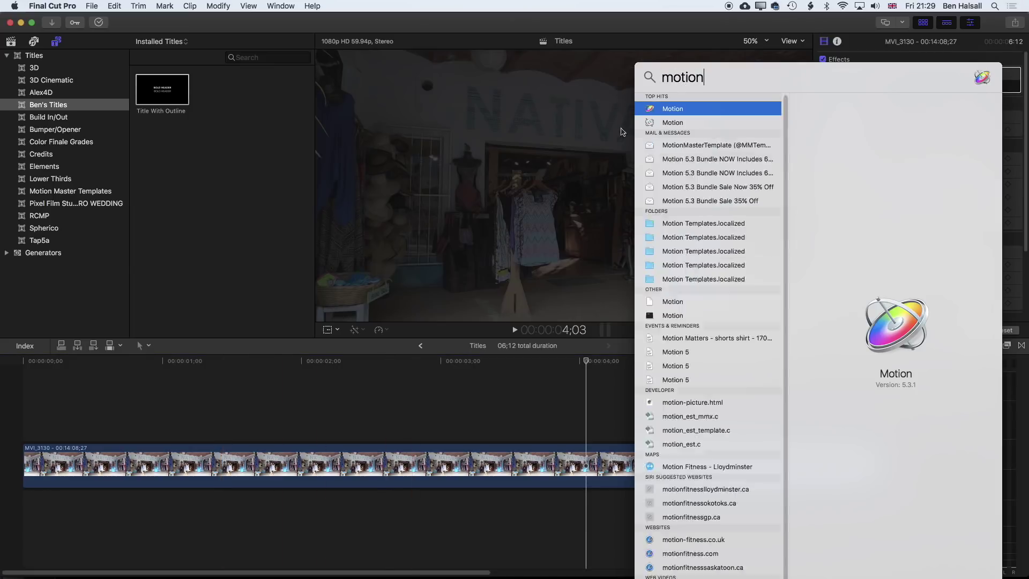
click(653, 110)
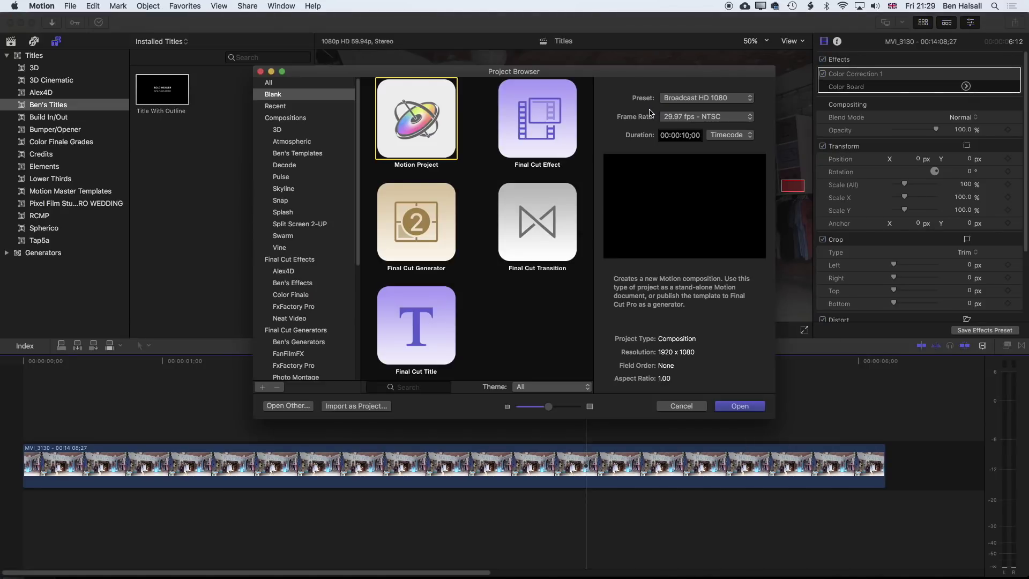
Create a Final Cut Title project with duration 00:00:04;00.
click(429, 325)
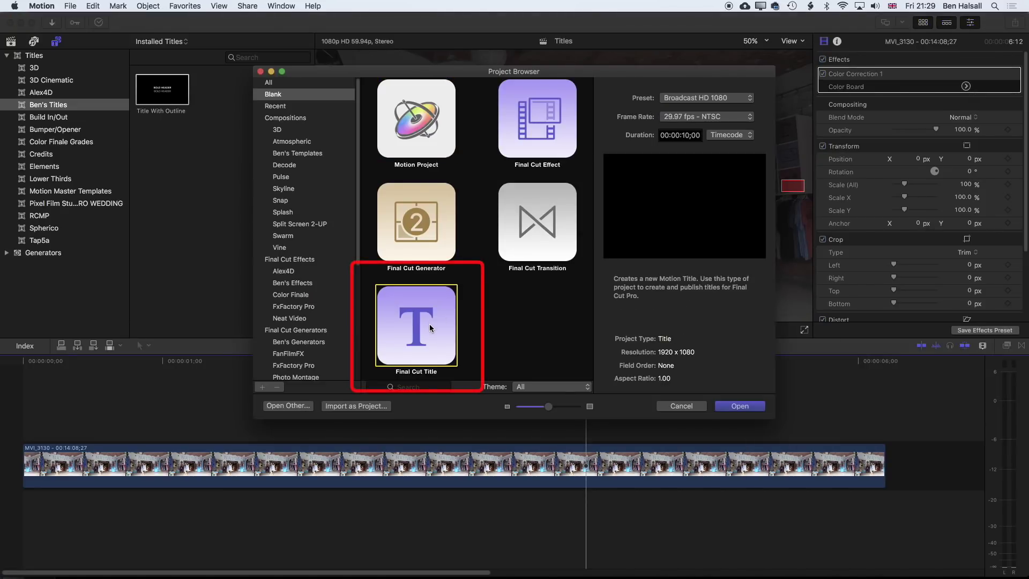
double_click(686, 135)
text(04)
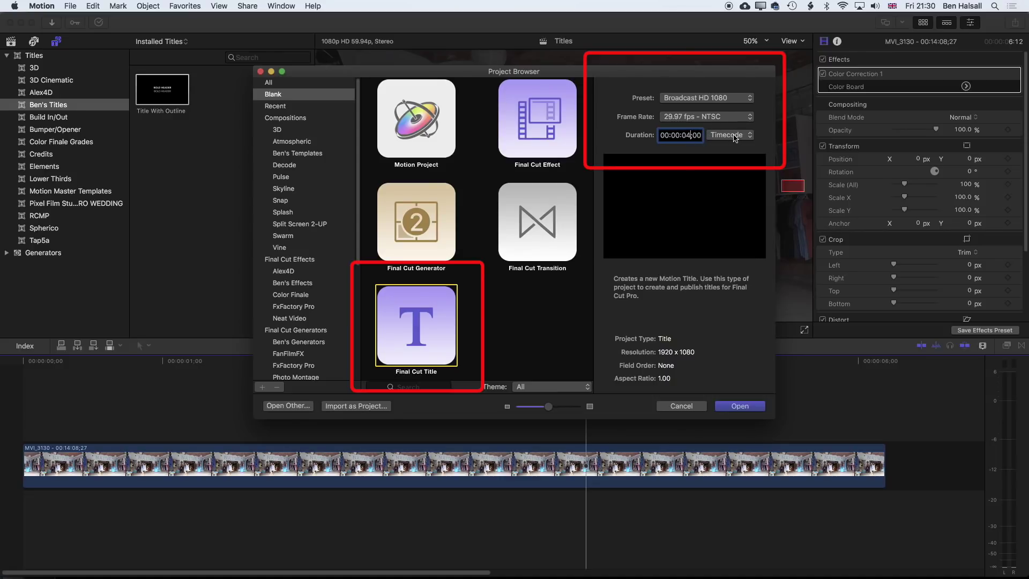
click(739, 408)
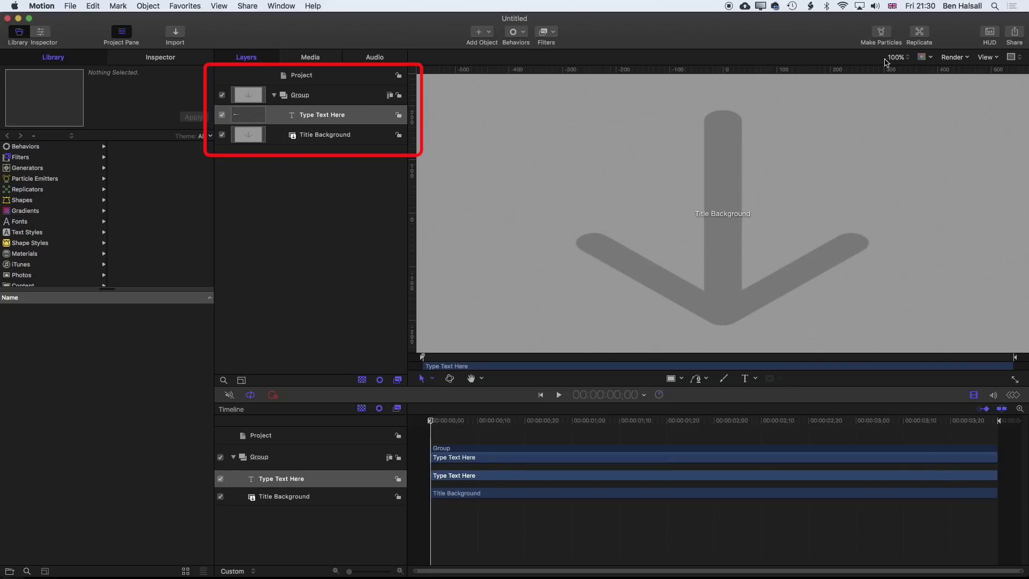
Fit the canvas zoom and delete the Title Background layer.
click(909, 59)
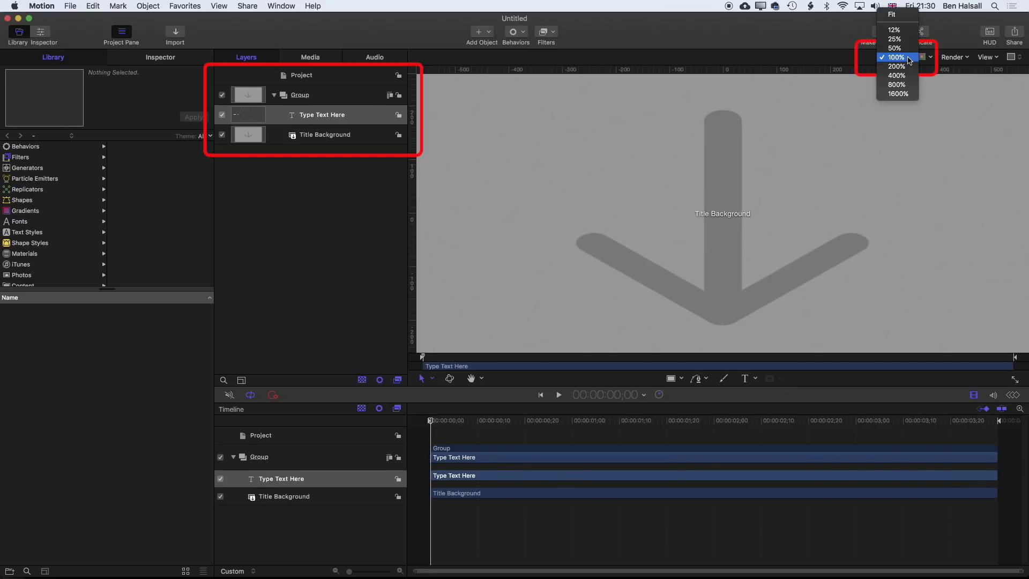
click(894, 14)
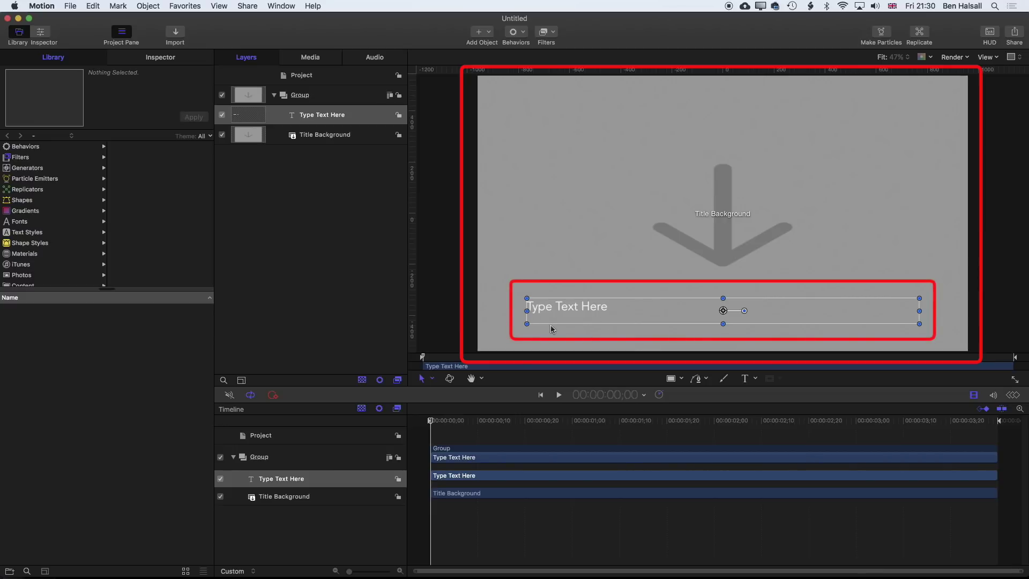
click(353, 500)
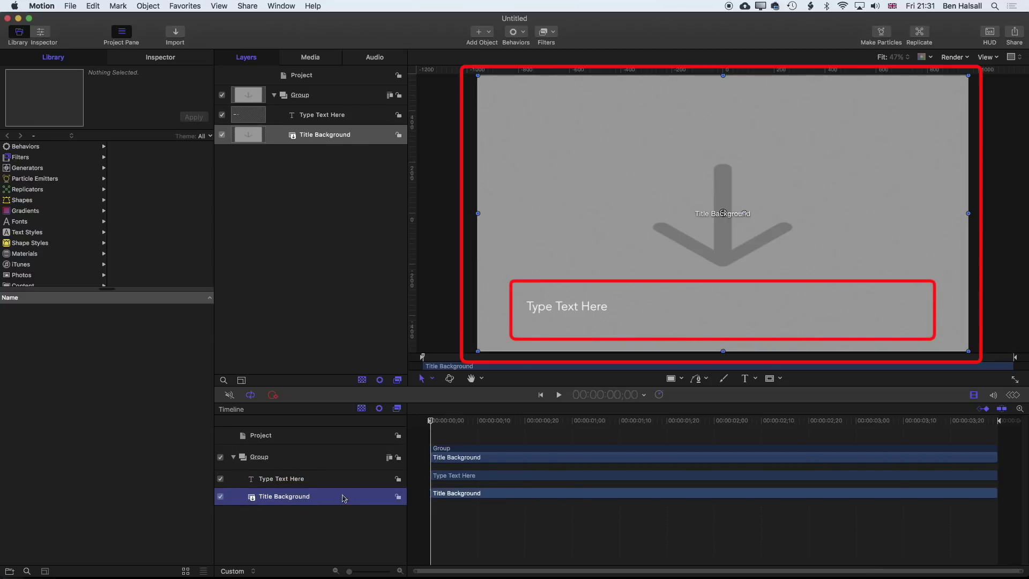
key(Delete)
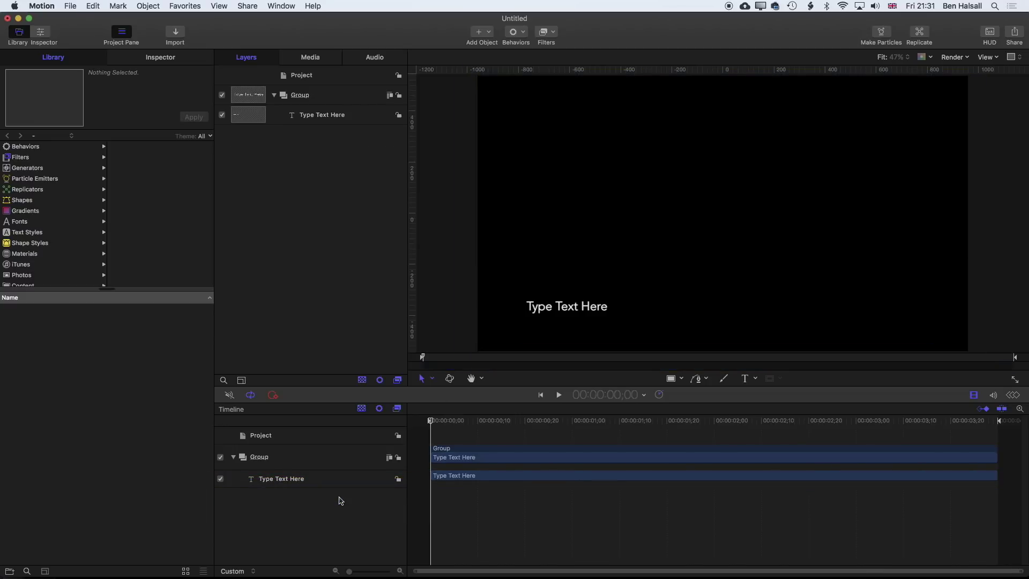
Publish the template as 'Title with Animated Outline' in the Ben's Titles category.
click(68, 6)
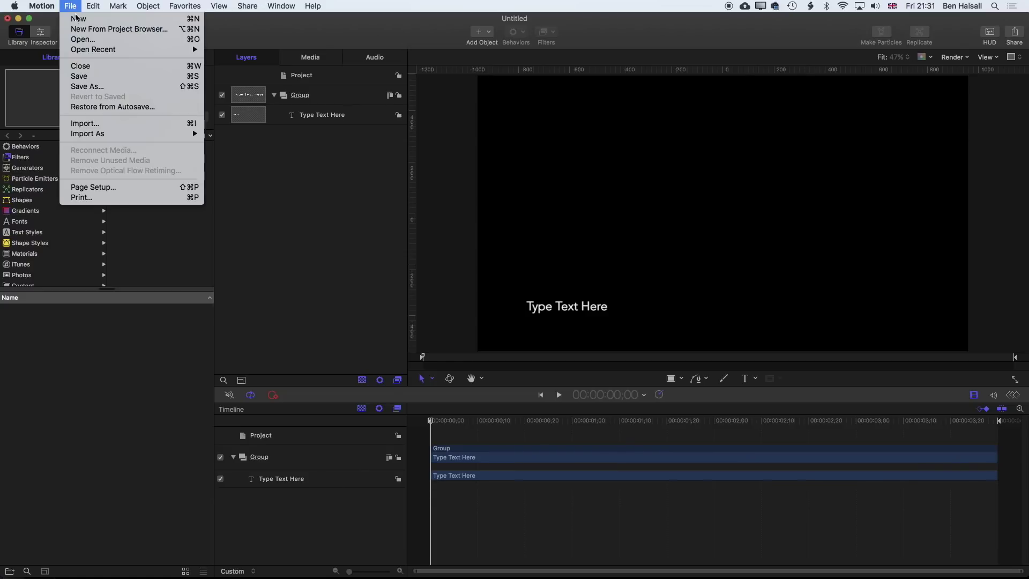
click(83, 80)
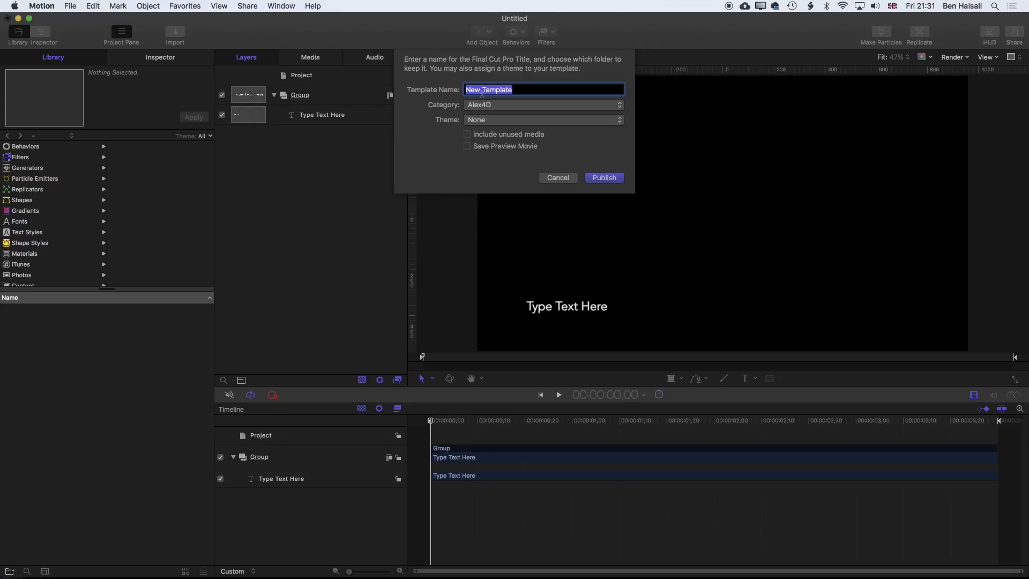
text(Tit)
text(le wigh)
text( Animated Outline)
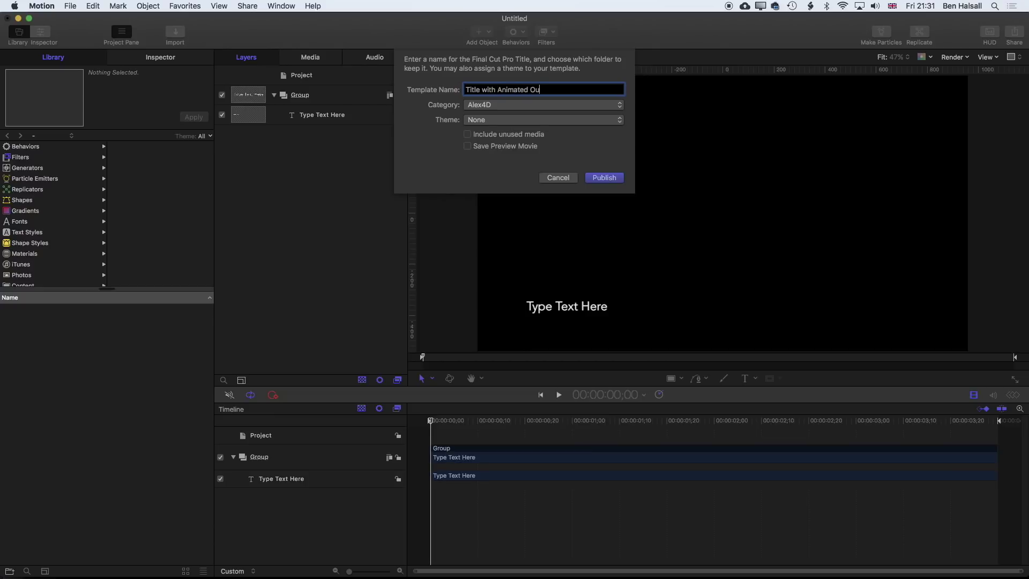
click(502, 105)
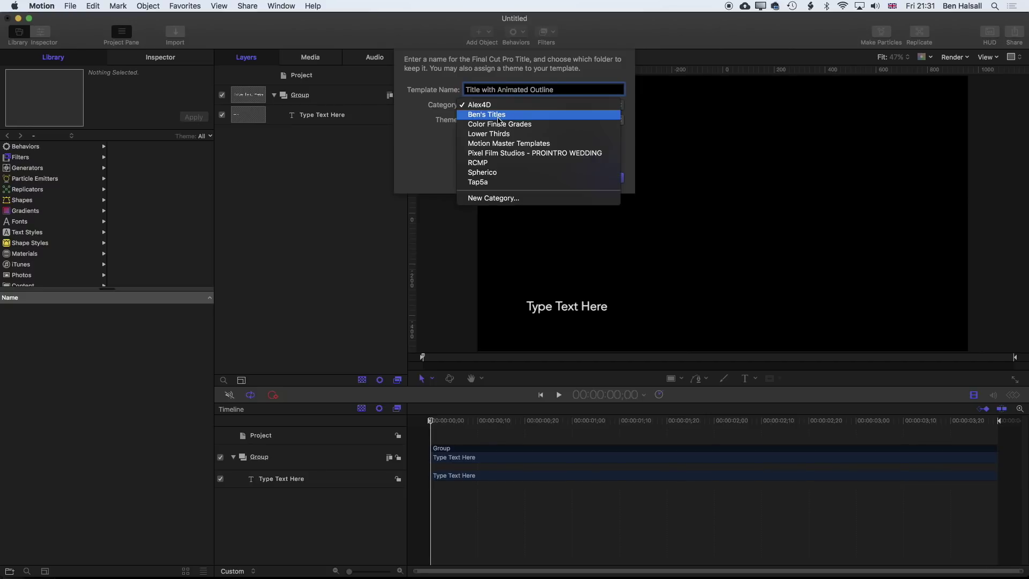
click(499, 114)
click(605, 180)
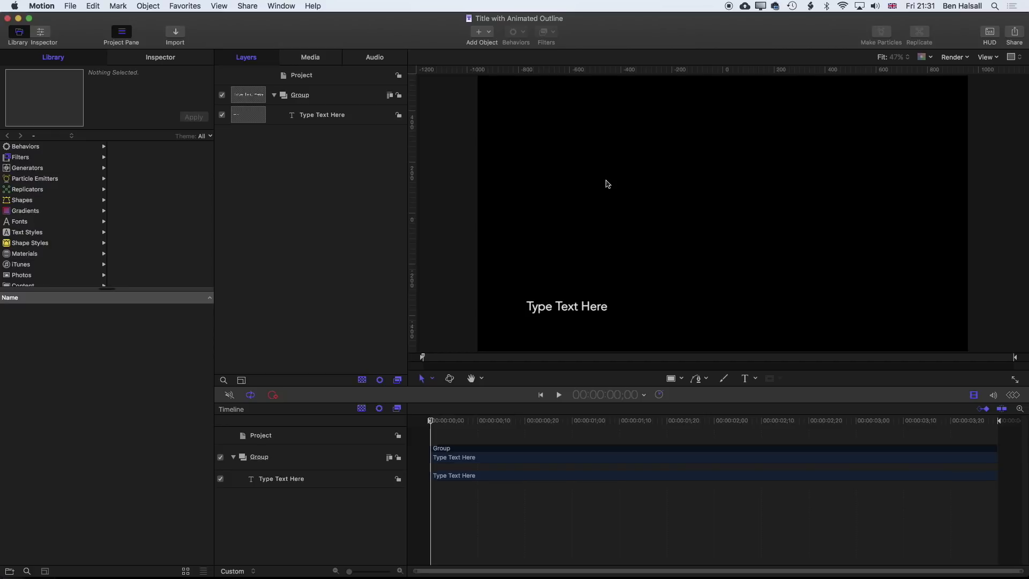
key(super+Tab)
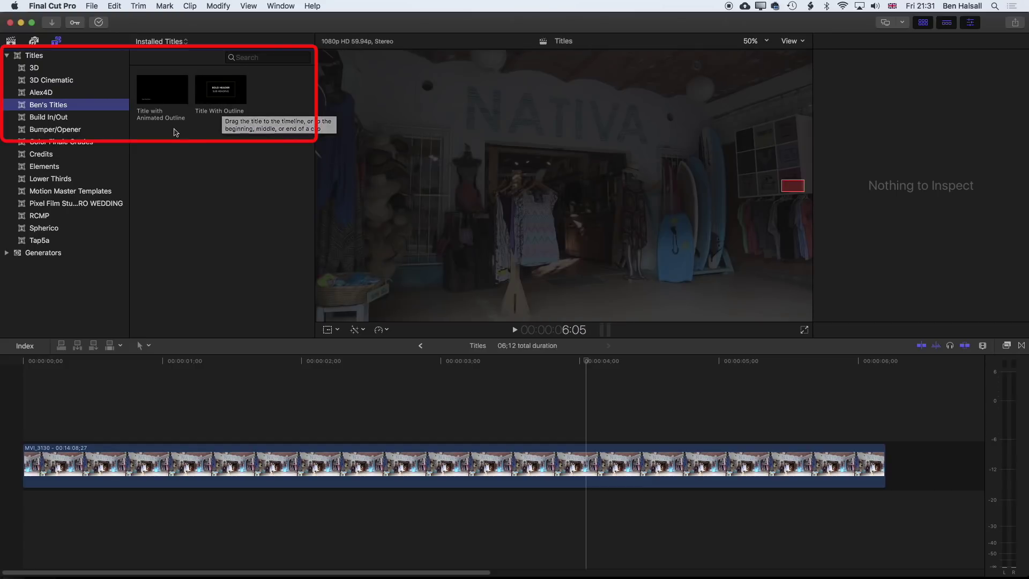
Place Title with Animated Outline as a connected clip above the shop video.
click(157, 103)
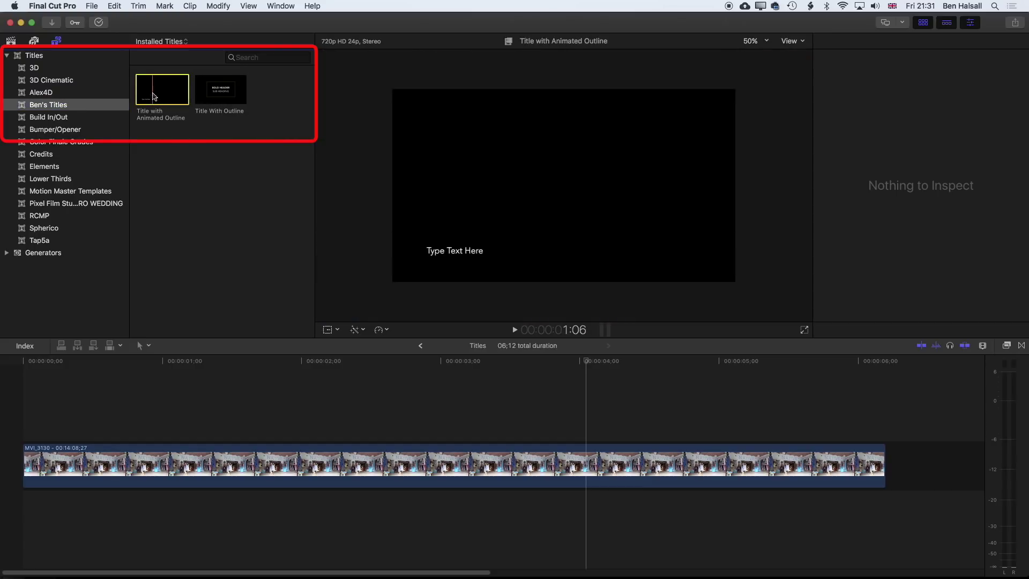
drag(153, 95, 207, 435)
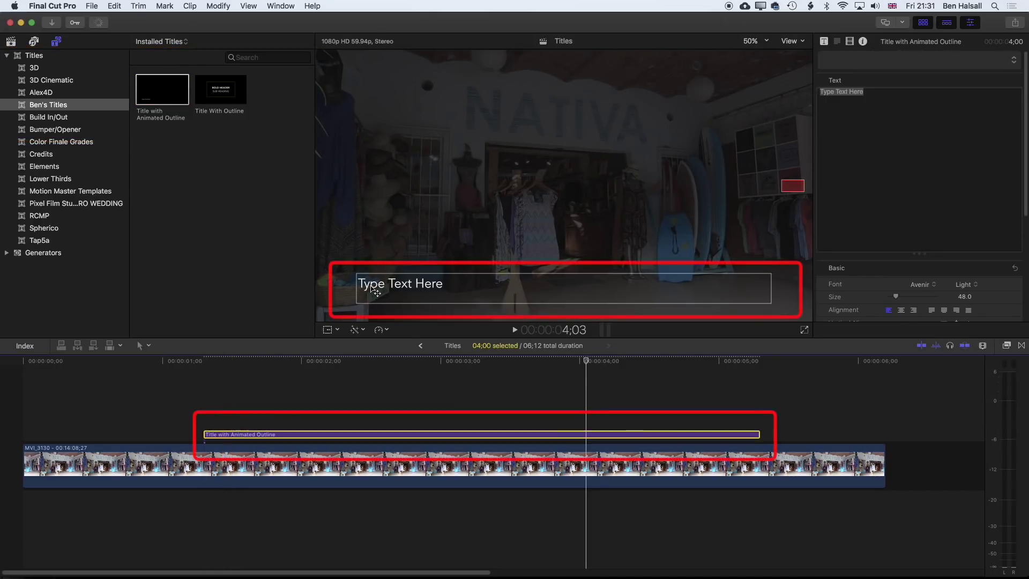
click(393, 292)
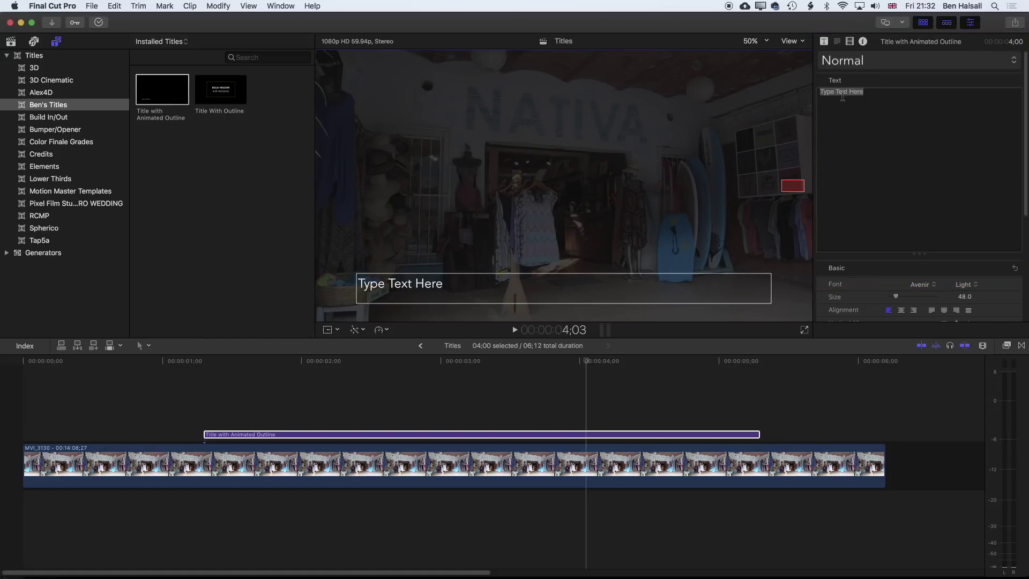
key(super+Tab)
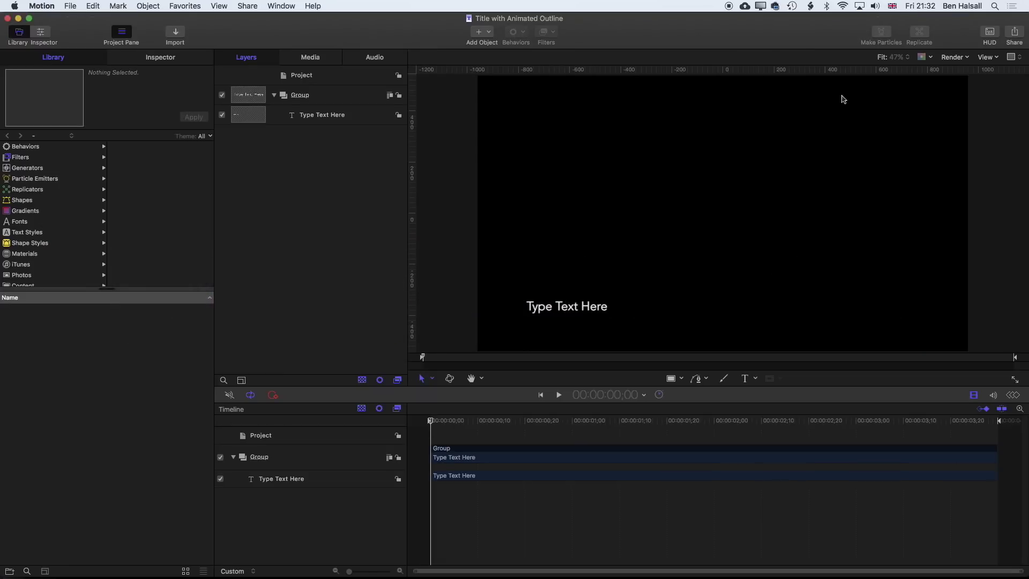
Center-align the Type Text Here text, enable All Caps, and keep the Avenir font.
click(311, 480)
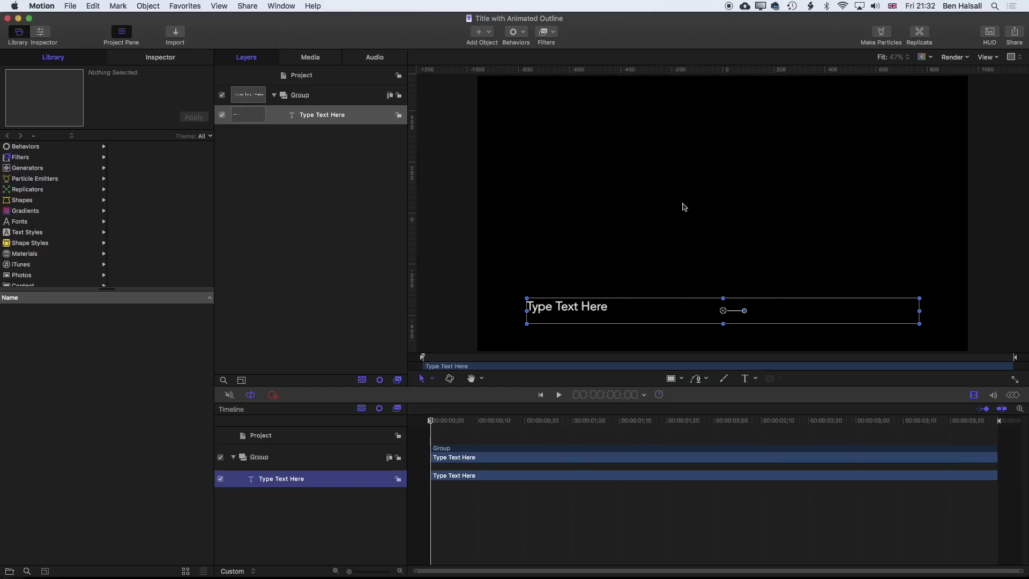
double_click(594, 309)
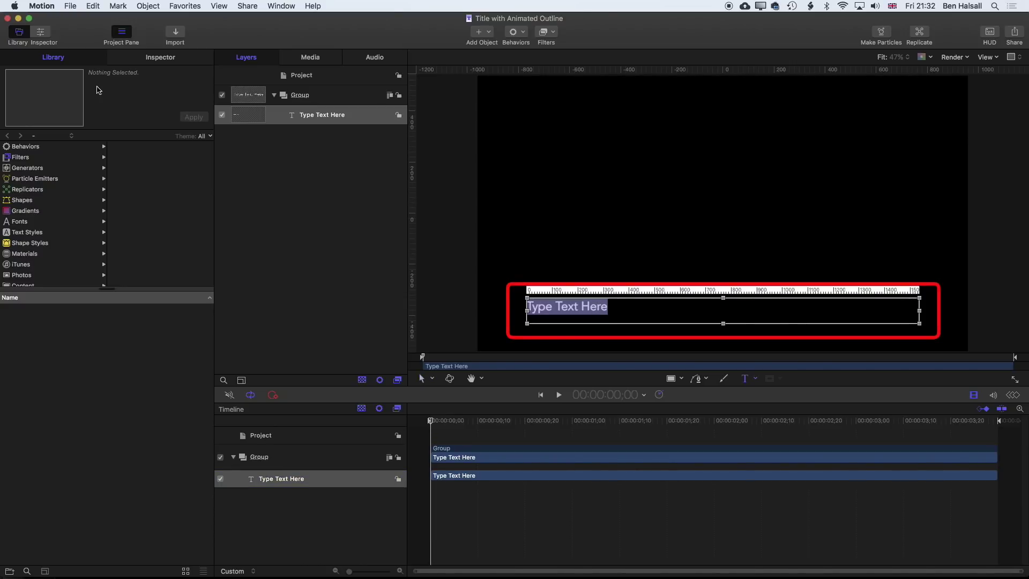
click(134, 59)
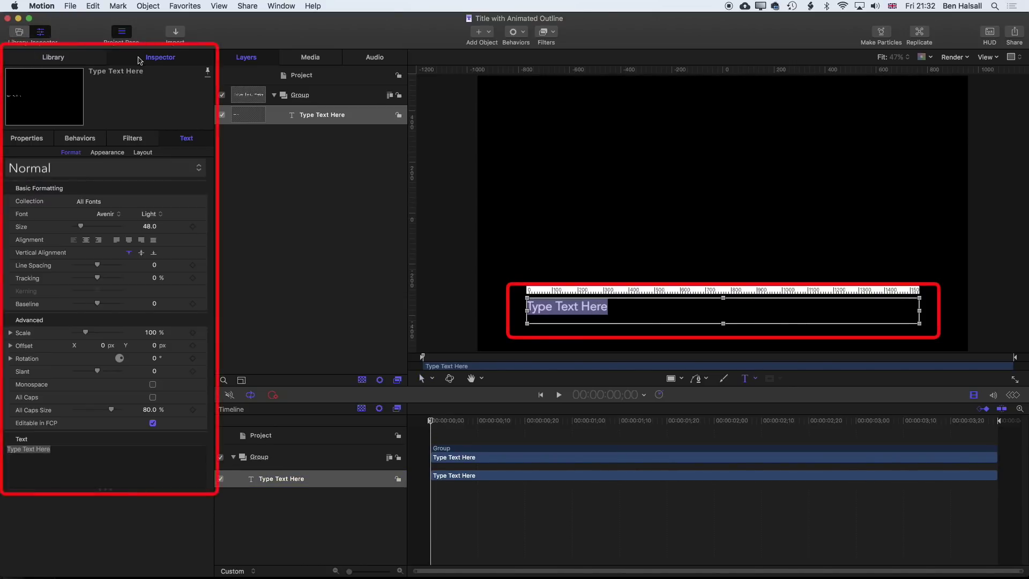
click(85, 240)
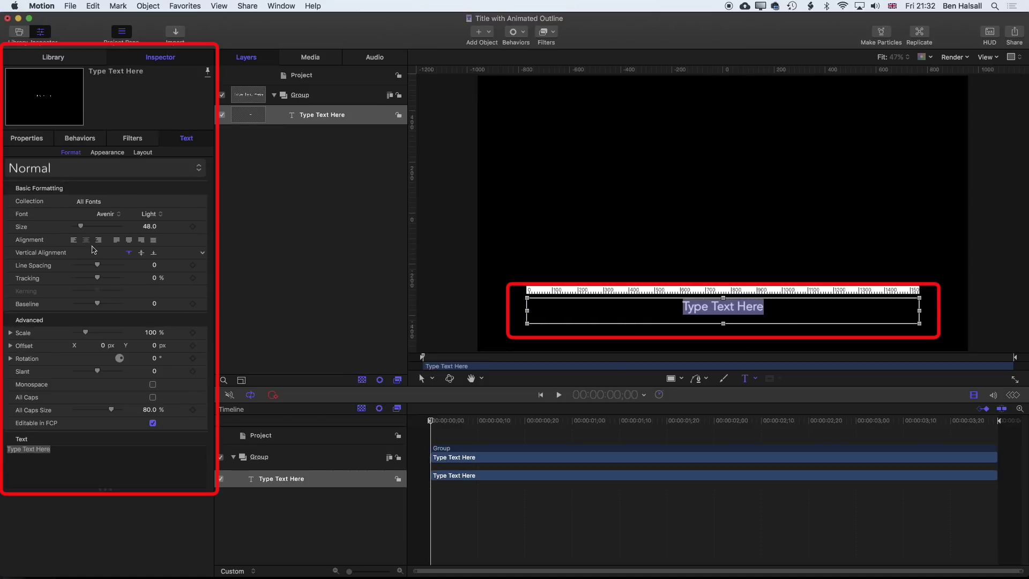
click(152, 397)
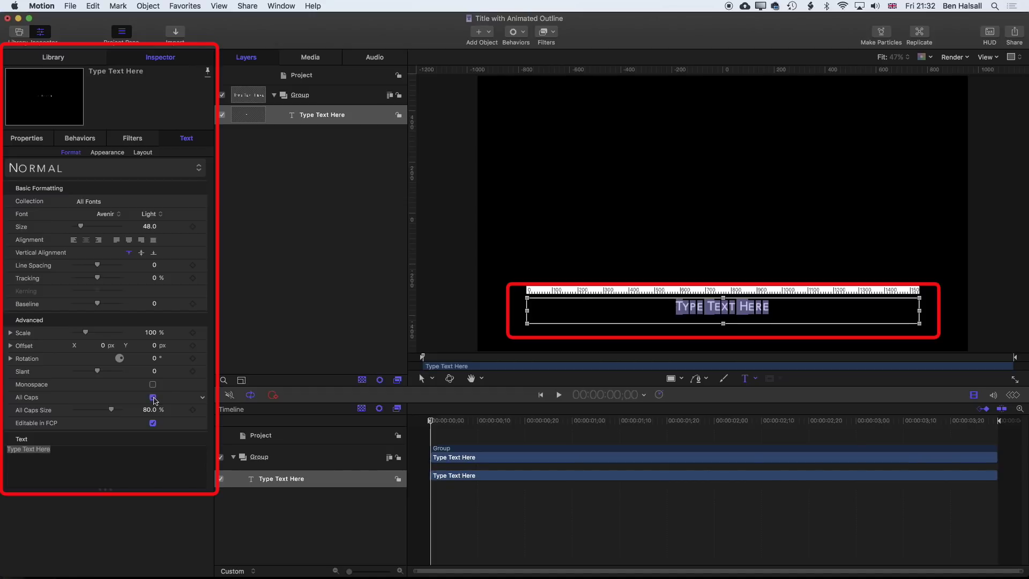
click(107, 214)
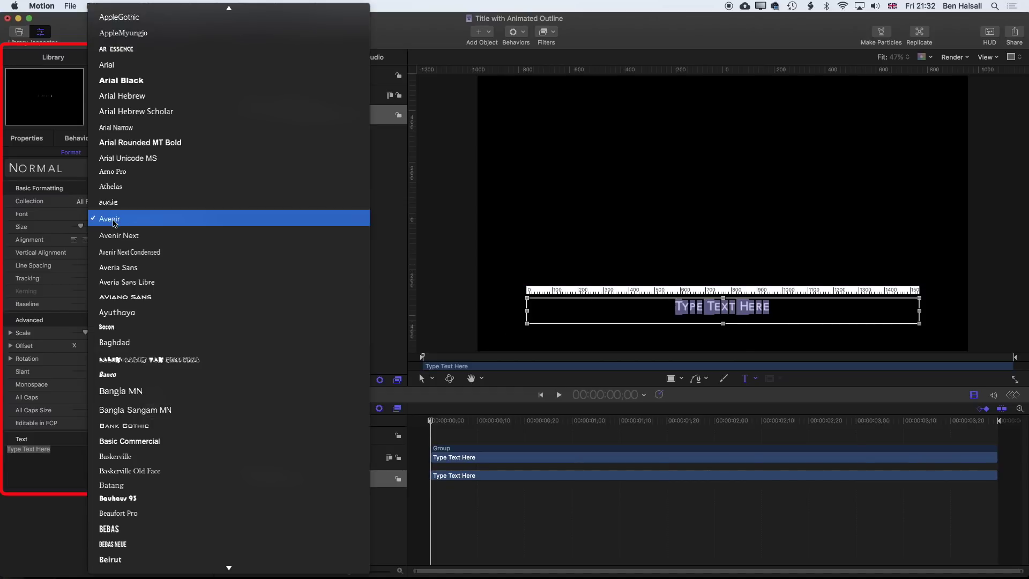
click(114, 224)
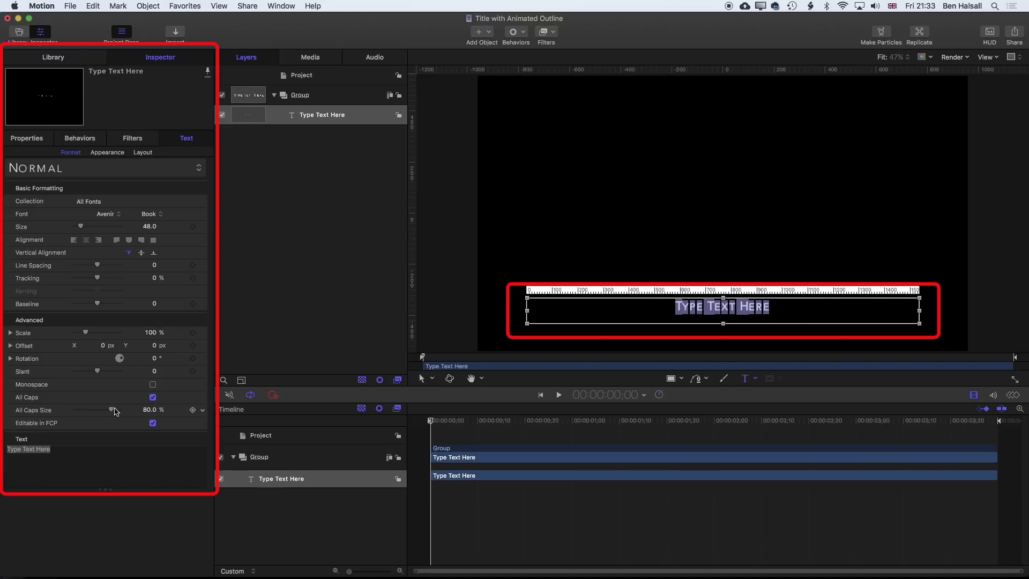
Set All Caps Size 100%, Black weight, size 95, and move the text up to centre.
drag(112, 411, 129, 411)
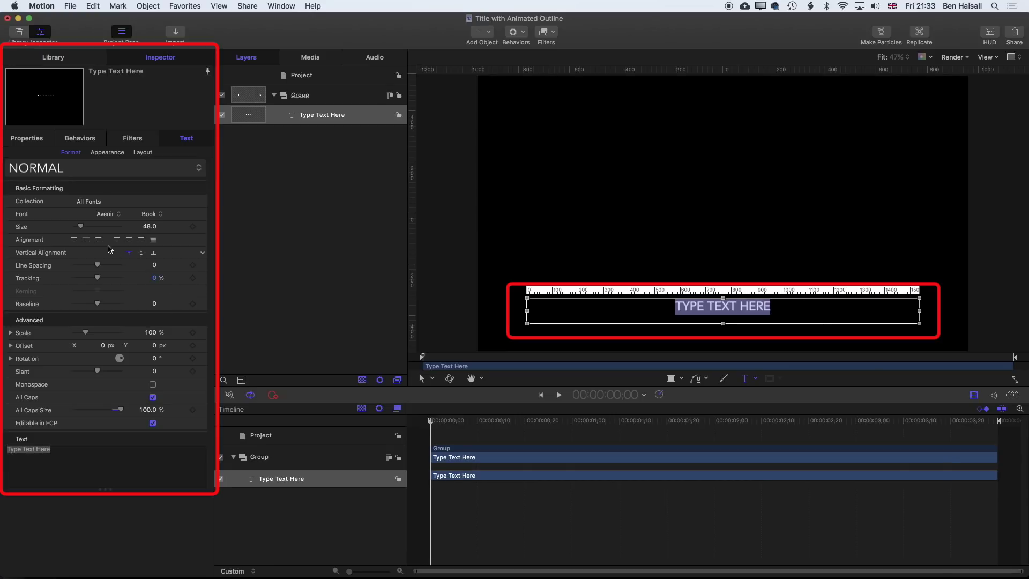
click(151, 217)
click(165, 357)
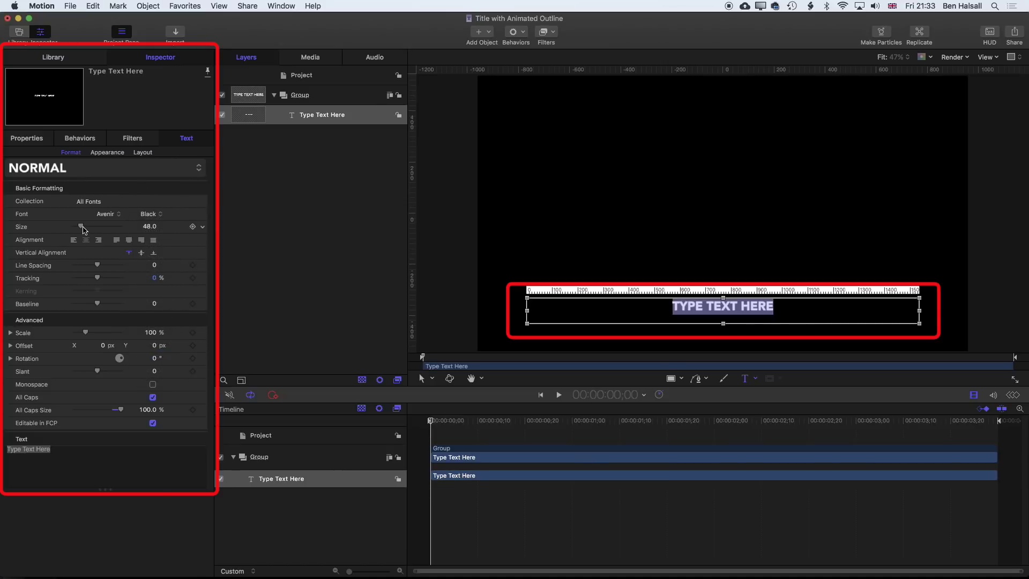
drag(82, 229, 90, 232)
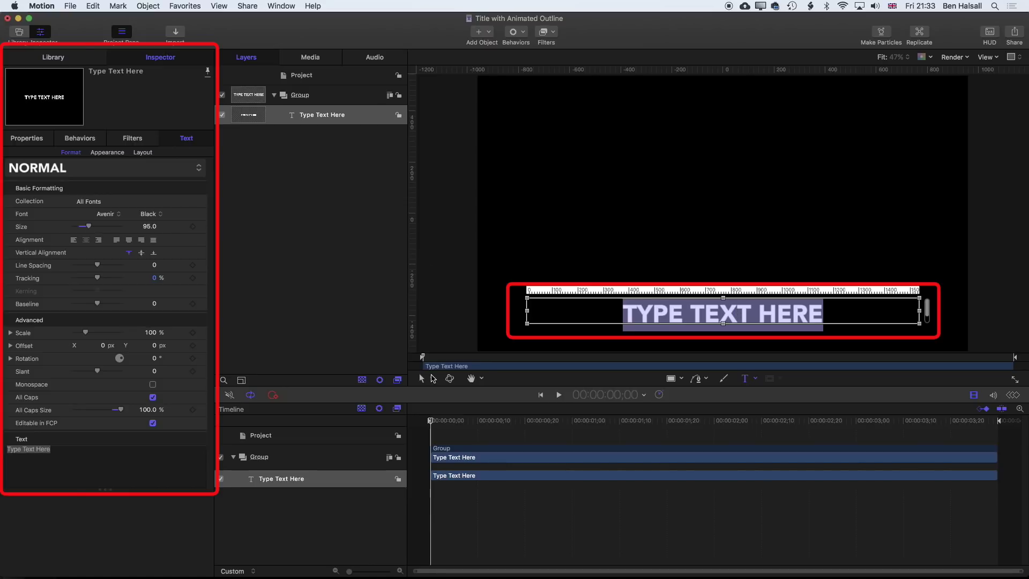
click(423, 380)
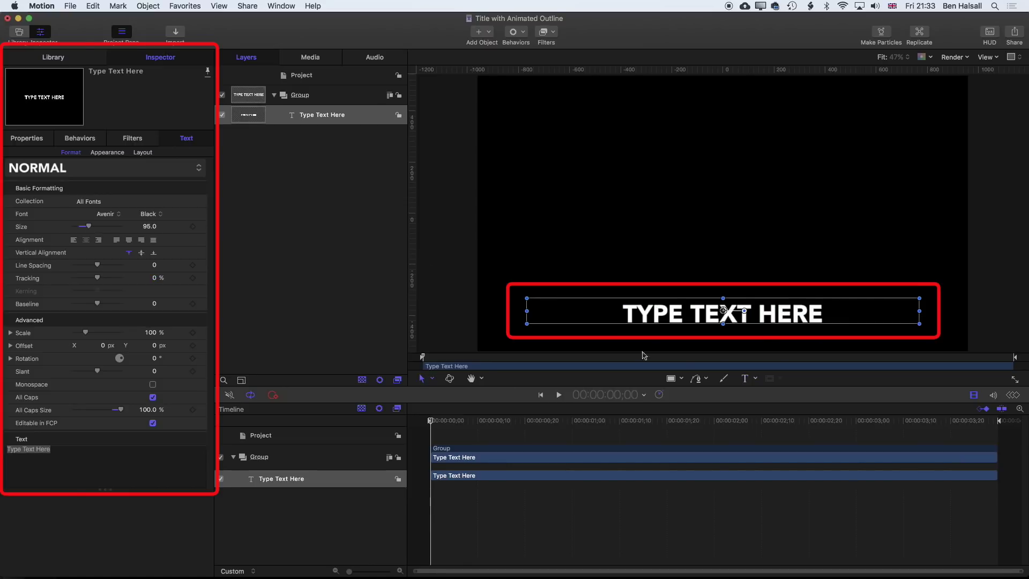
drag(724, 313, 722, 193)
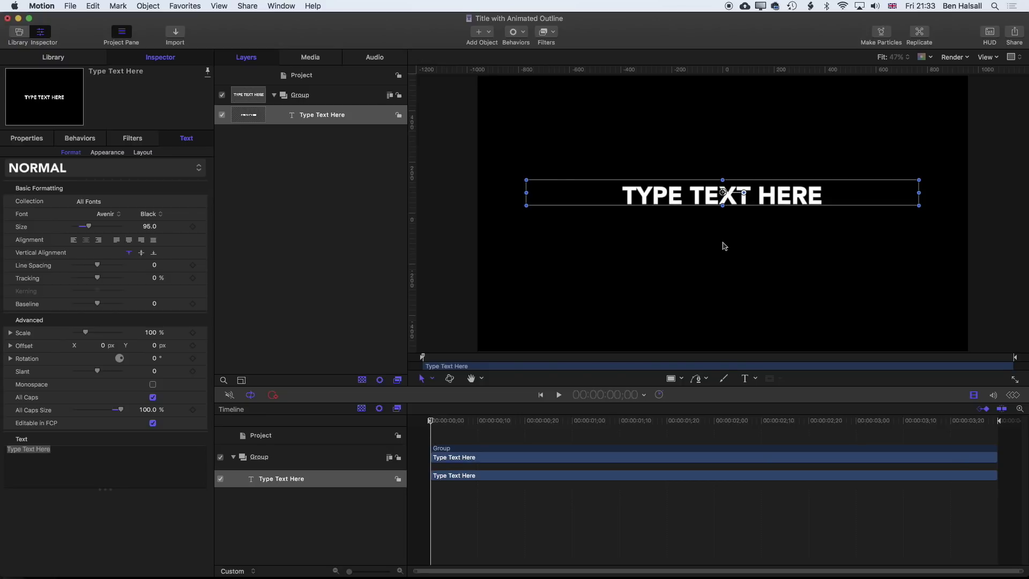
Save the template and swap the old title clip for the updated one above the video.
key(super+s)
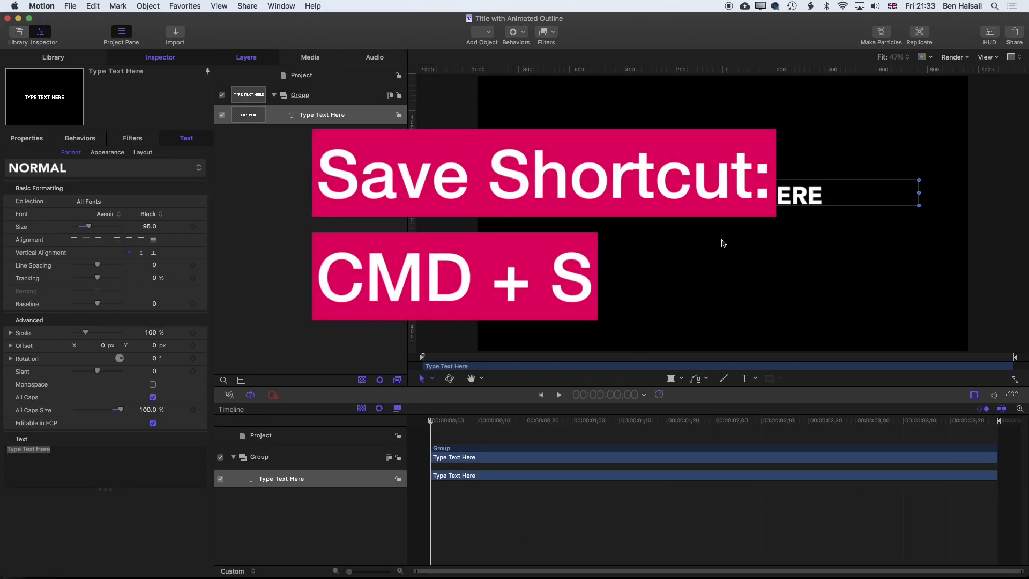
key(super+Tab)
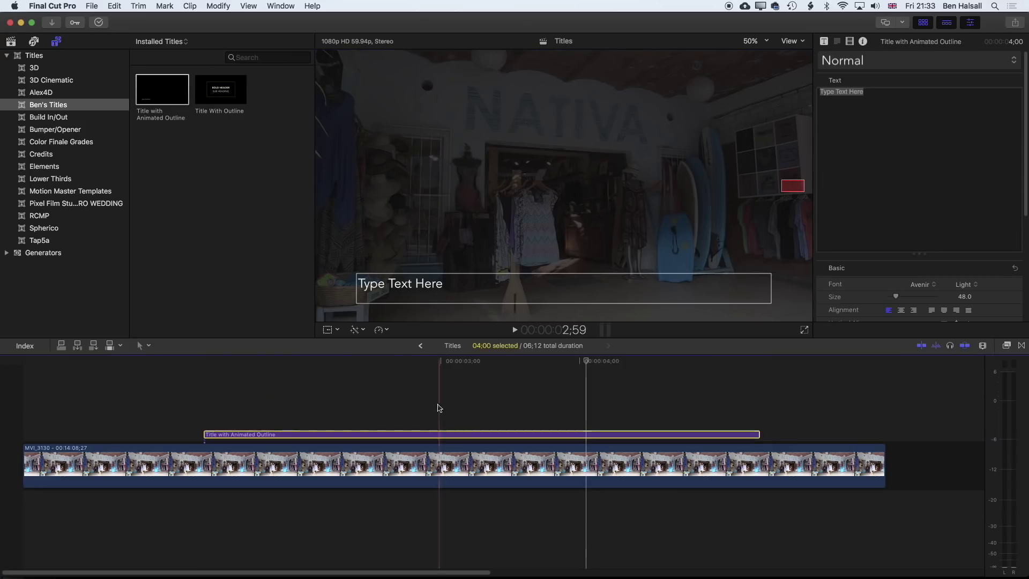
key(BackSpace)
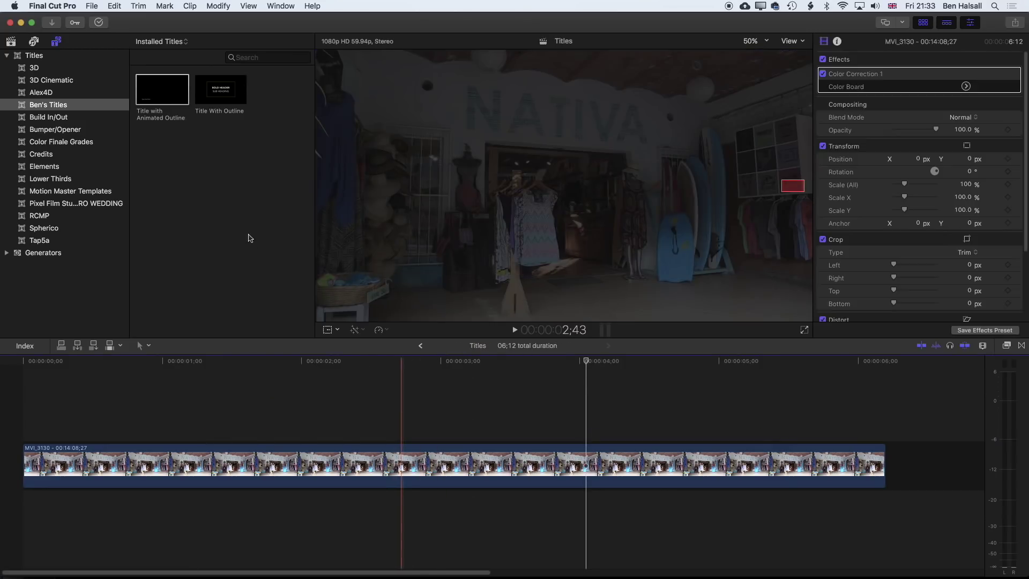
drag(163, 92, 258, 440)
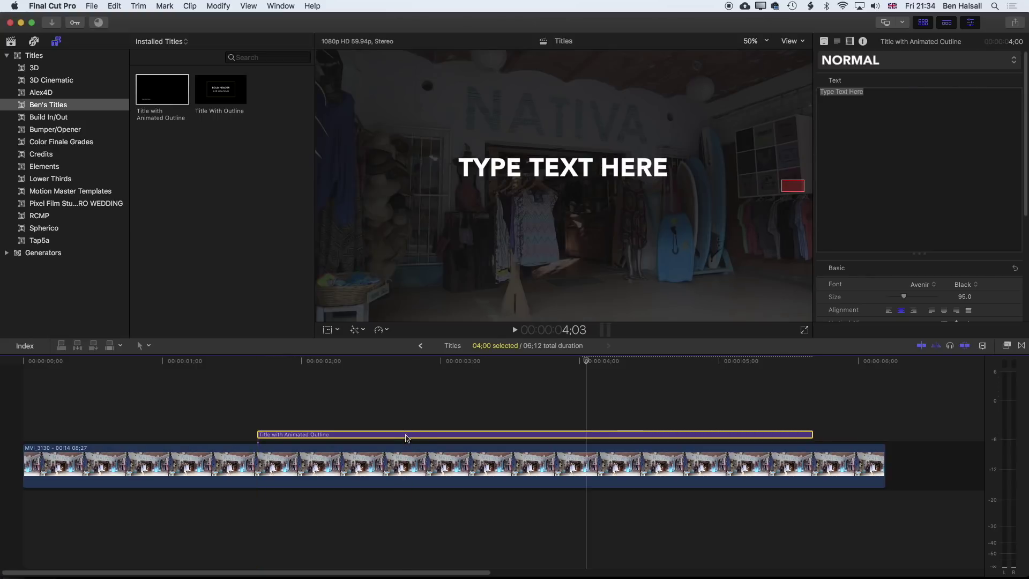
Duplicate the Type Text Here layer and move the copy below the original line.
key(super+Tab)
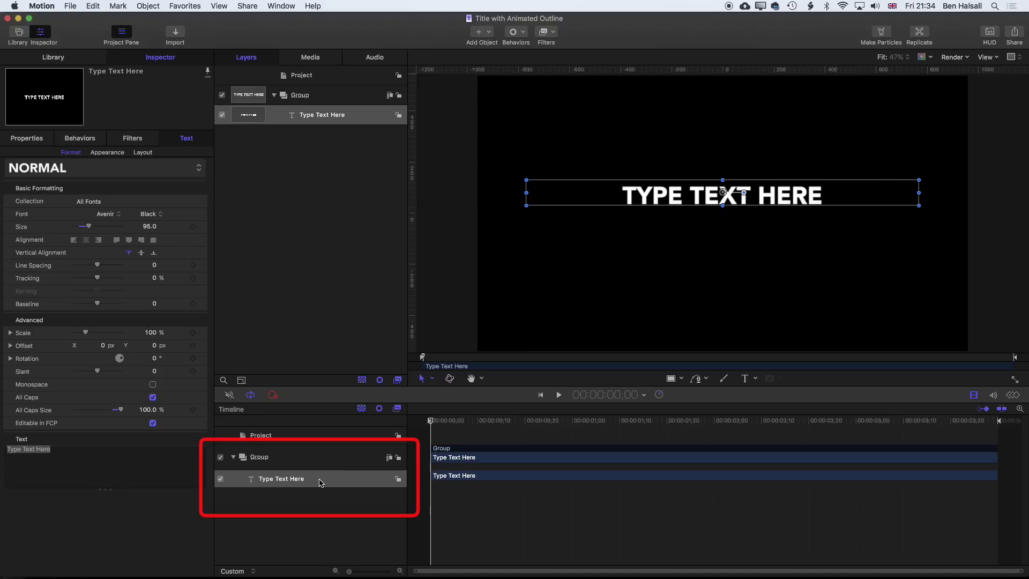
drag(321, 484, 319, 471)
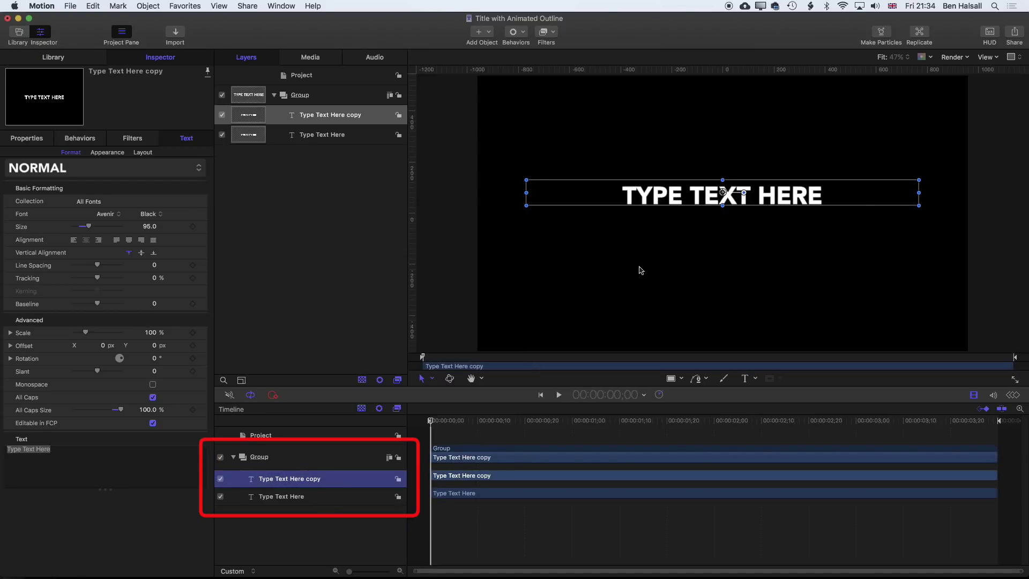
drag(723, 189, 722, 232)
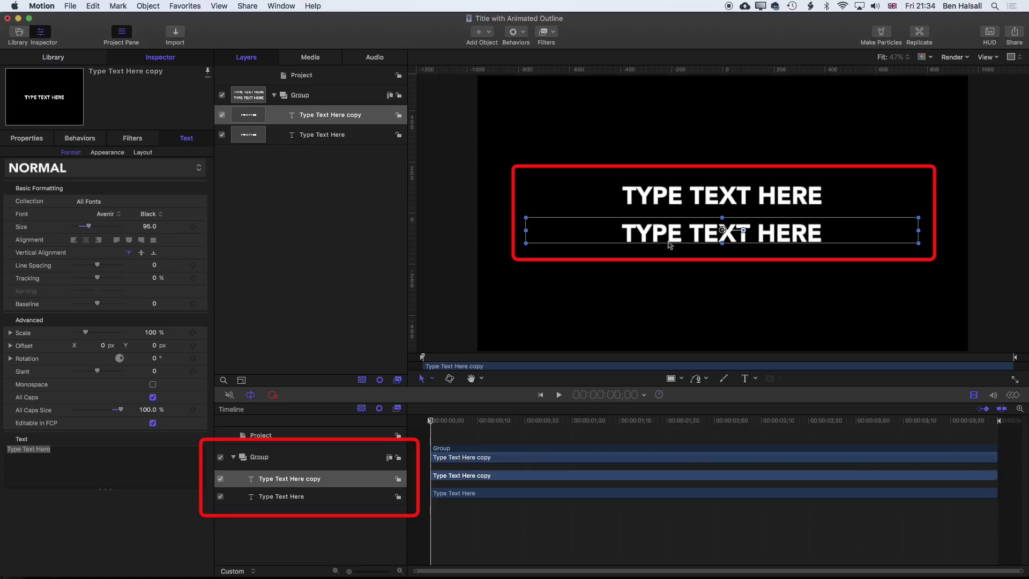
Rename the copied text layer 'Sub-Title' and the original layer 'Title'.
double_click(292, 481)
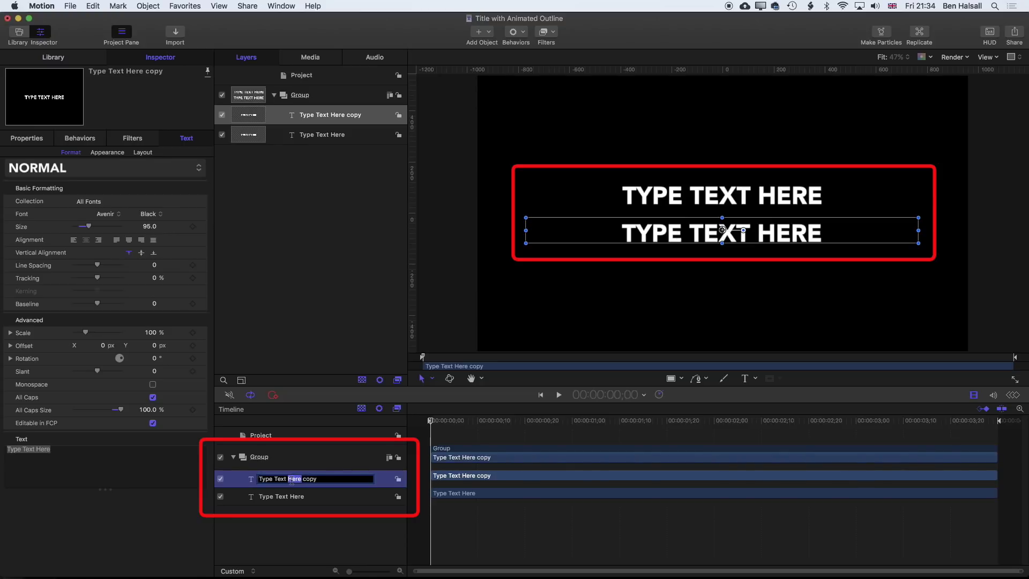
key(super+a)
text(Su)
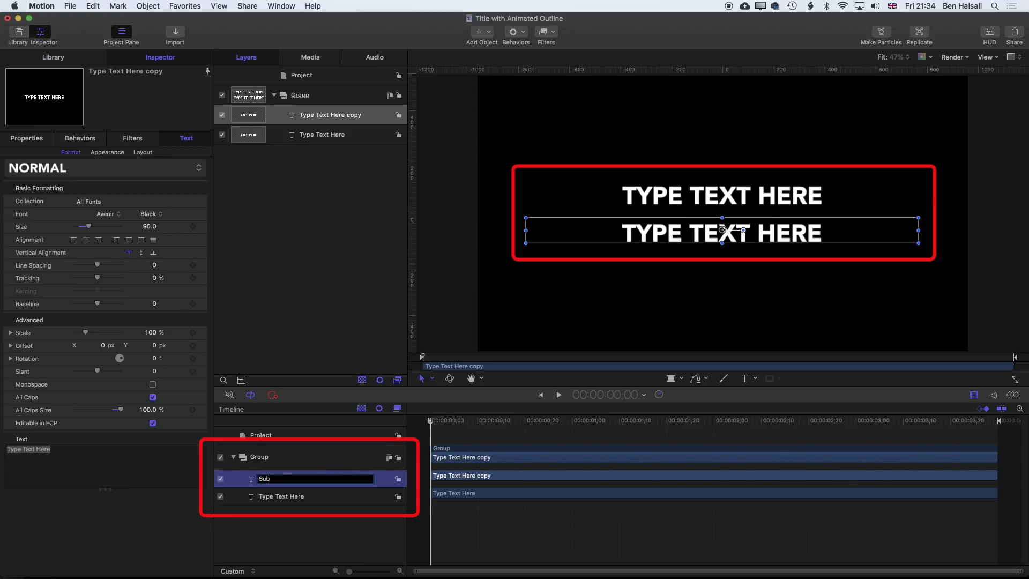
text(b-Title)
double_click(282, 496)
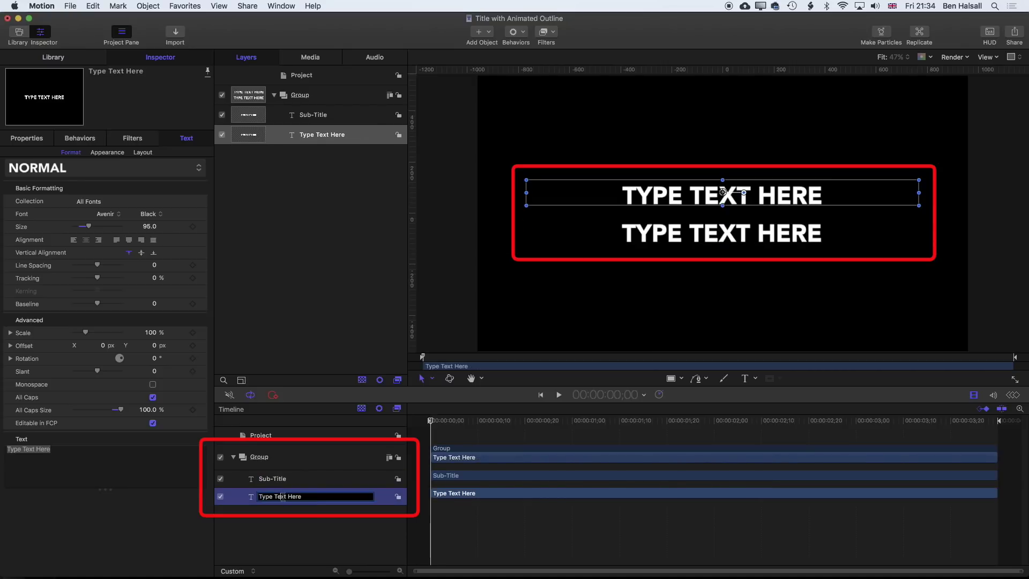
key(super+a)
text(t)
key(Return)
key(Up)
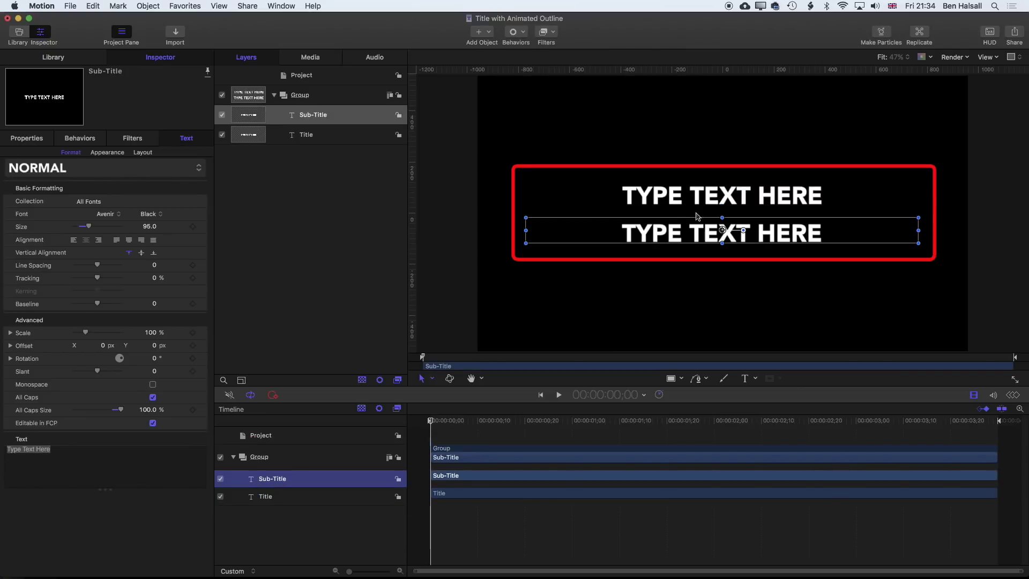
Set the Sub-Title text to Avenir Light weight at size 87.
double_click(696, 231)
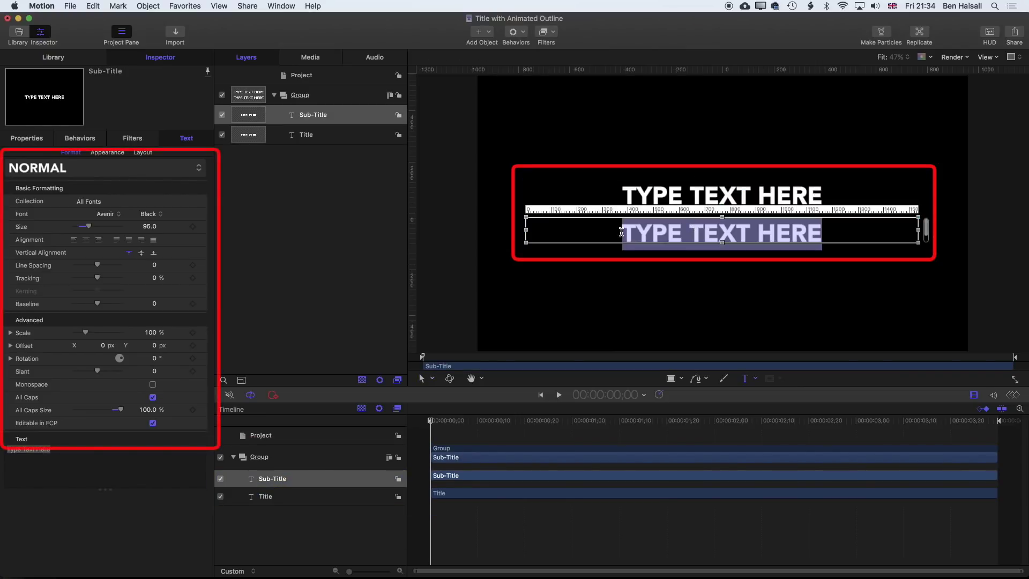
click(158, 216)
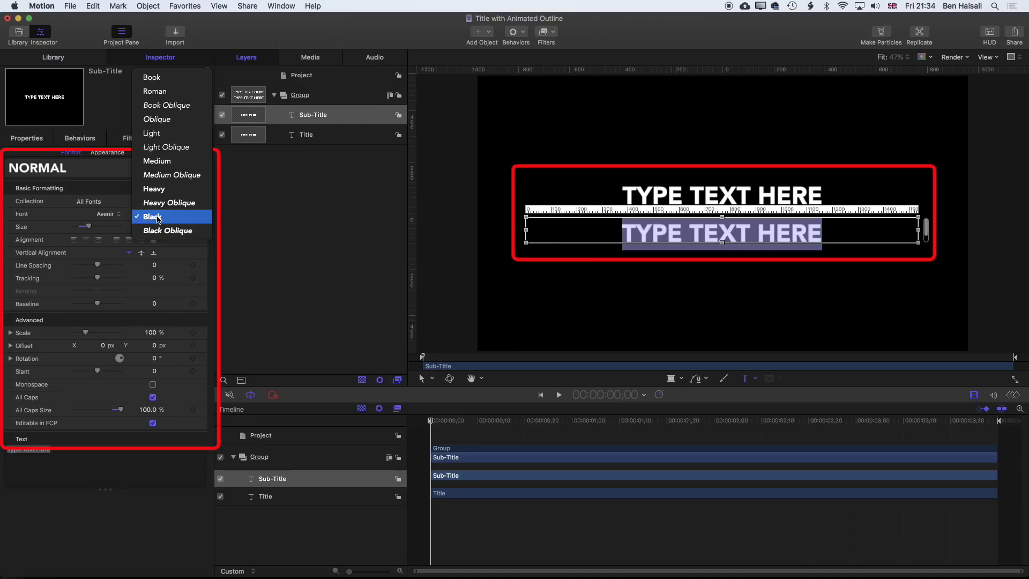
click(170, 138)
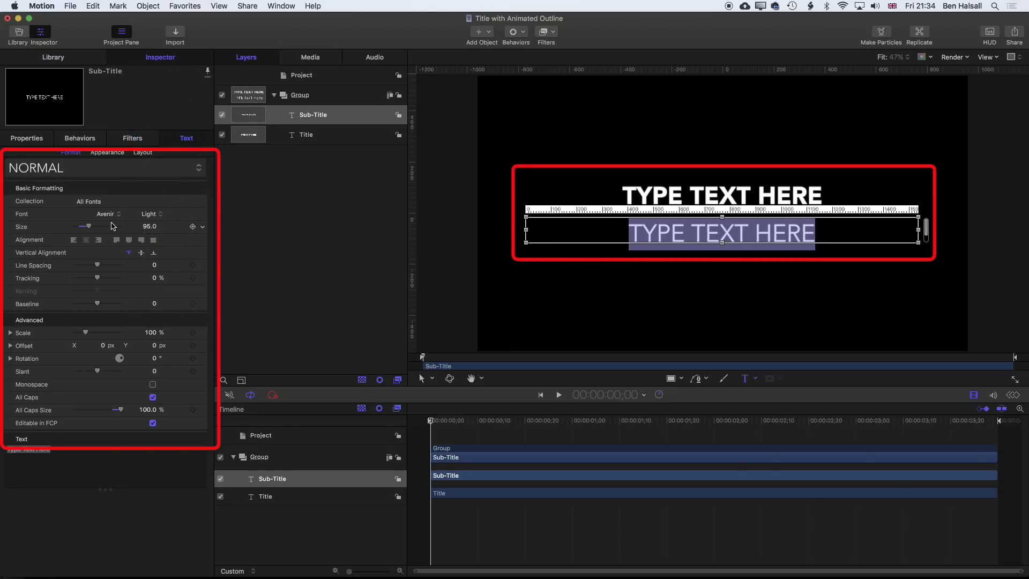
drag(91, 230, 90, 230)
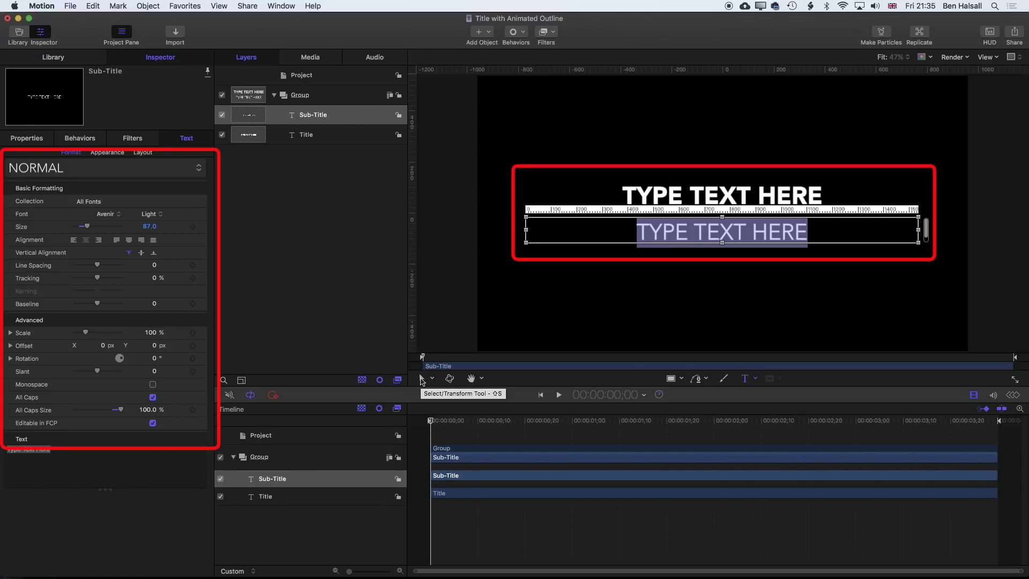
click(422, 379)
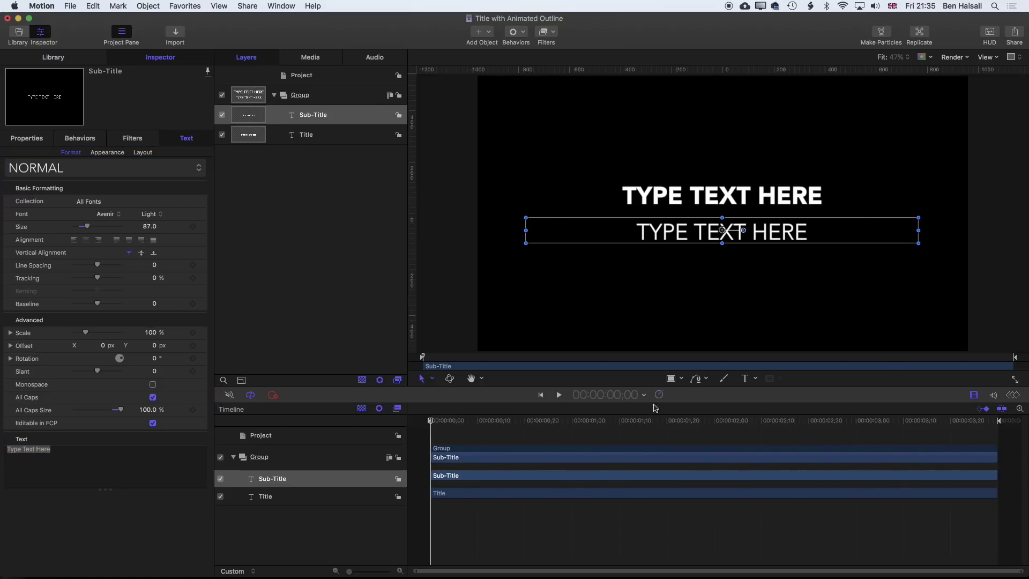
Draw a large rectangle across the frame and nudge it toward the centre.
click(681, 379)
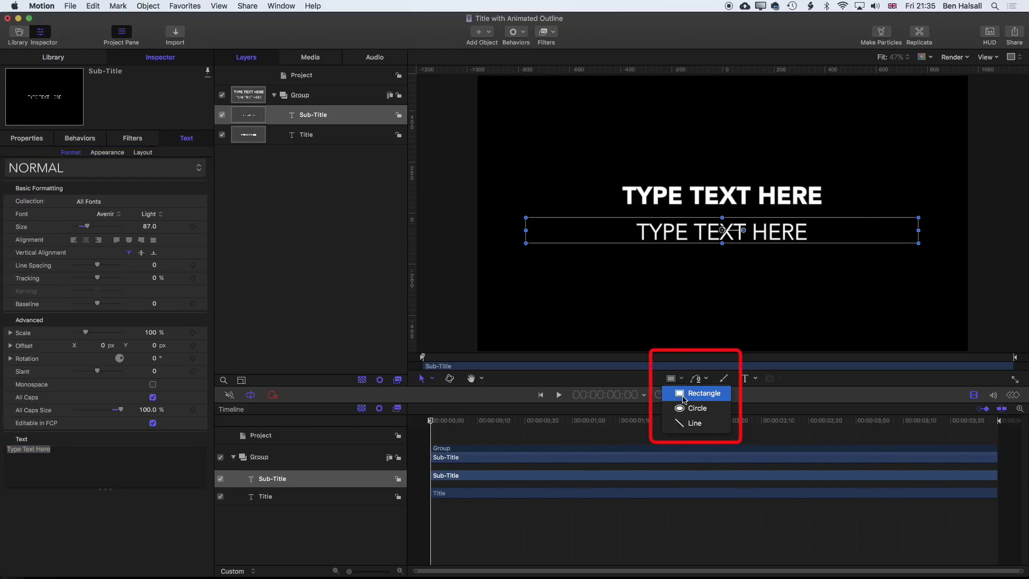
click(683, 395)
drag(566, 133, 877, 302)
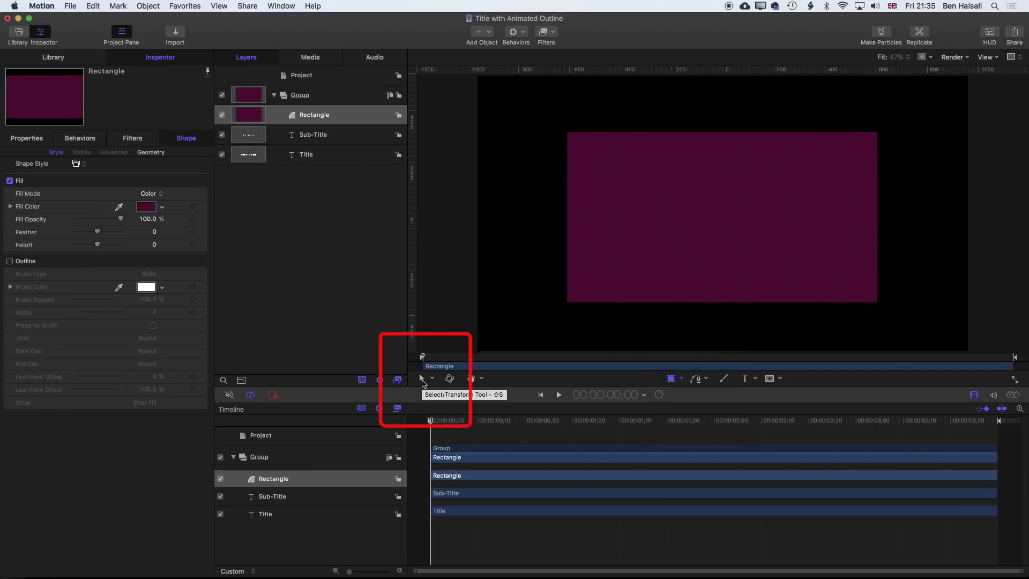
click(423, 380)
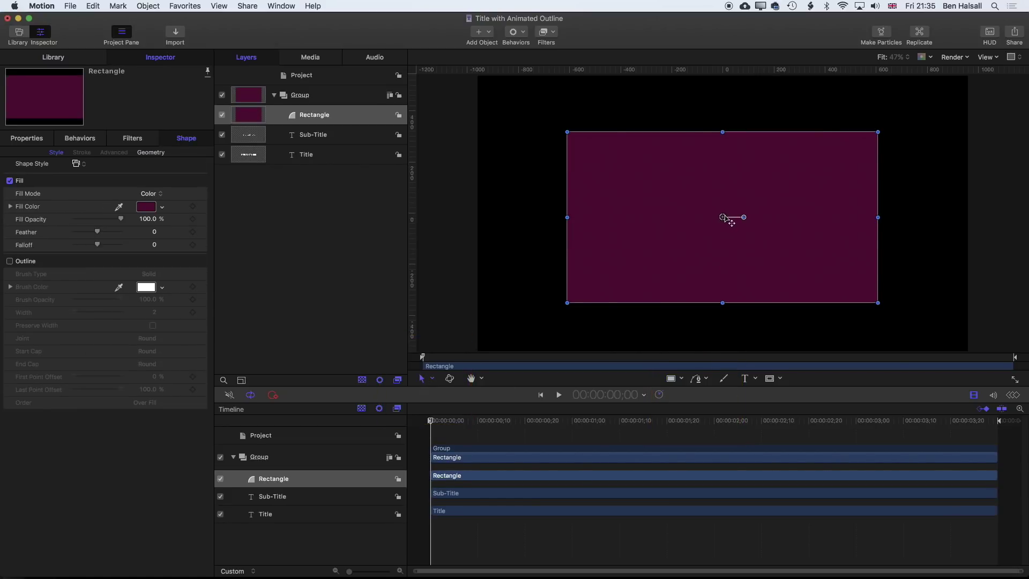
drag(727, 218, 725, 213)
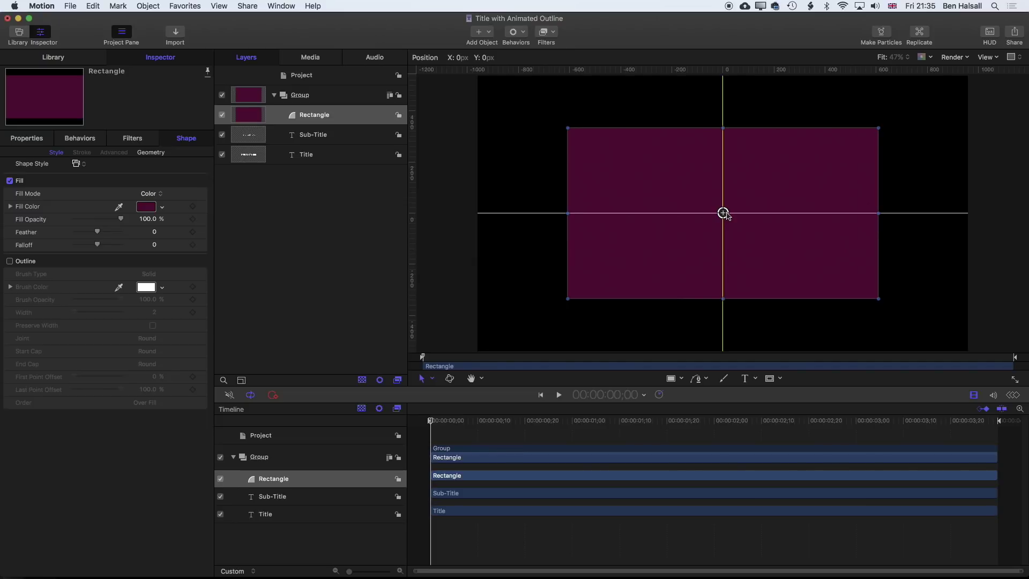
Set the rectangle's Position Y to 0 in the Properties inspector.
key(F1)
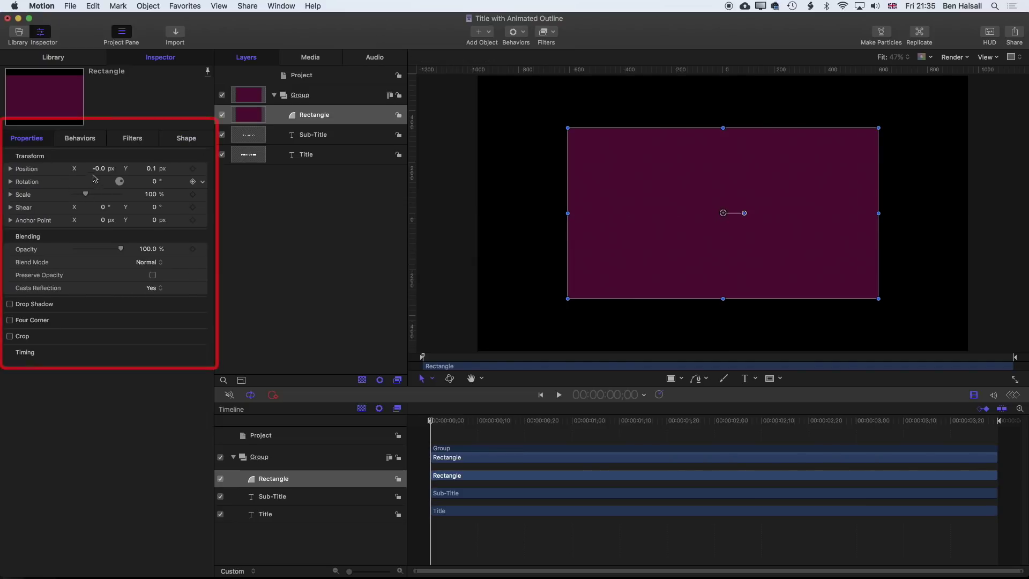
click(151, 169)
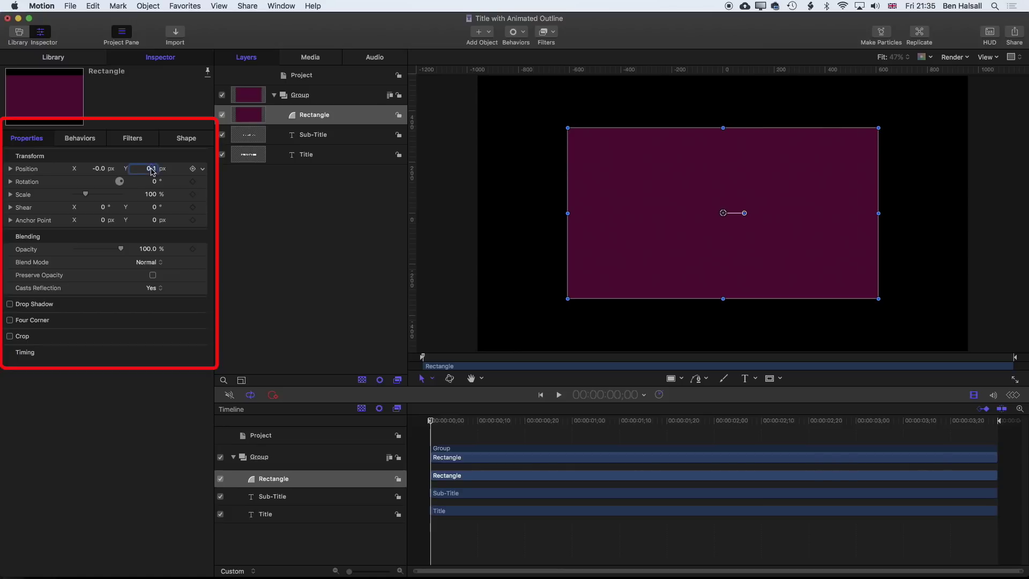
text(0)
key(Return)
Turn off the rectangle's fill and give it an orange outline.
click(187, 140)
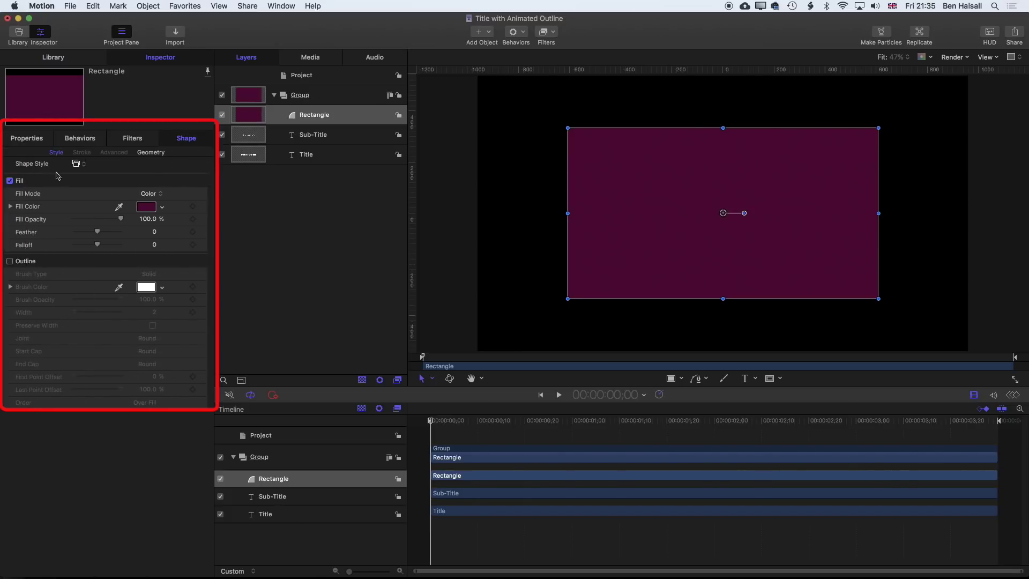
click(10, 180)
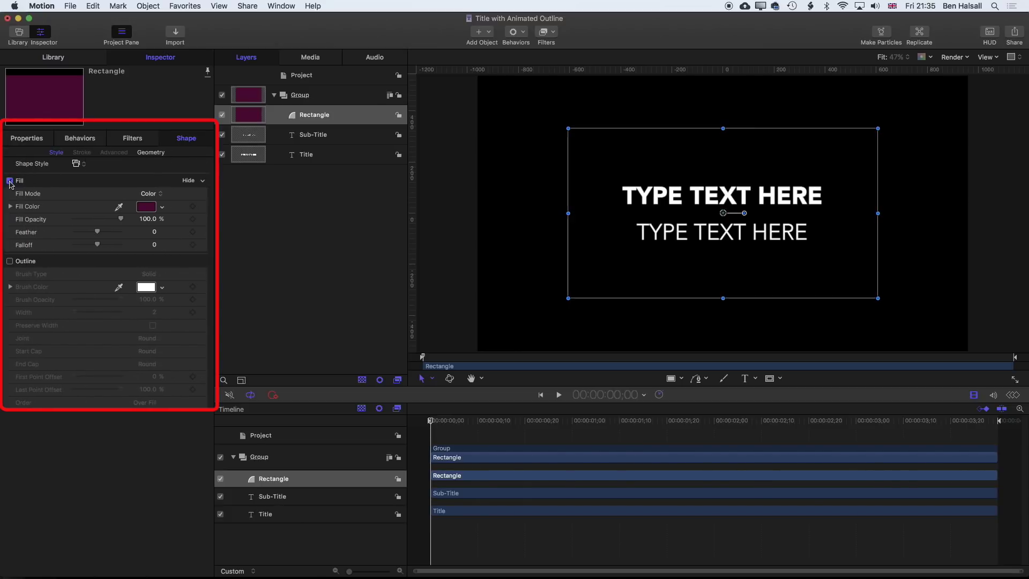
click(9, 261)
click(162, 287)
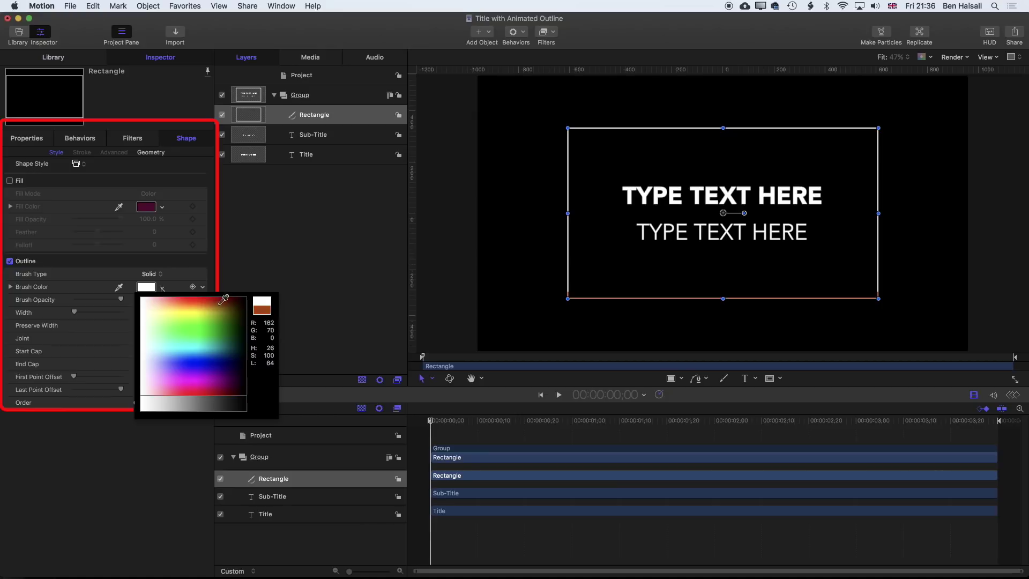
drag(223, 298, 203, 299)
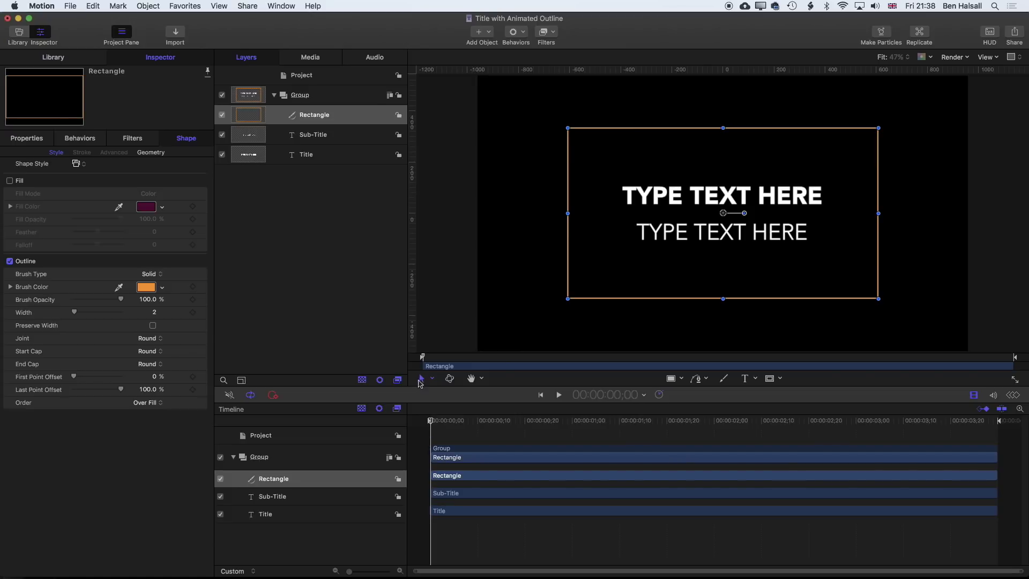
Deselect the rectangle, save the title template, and switch to Final Cut Pro.
click(451, 296)
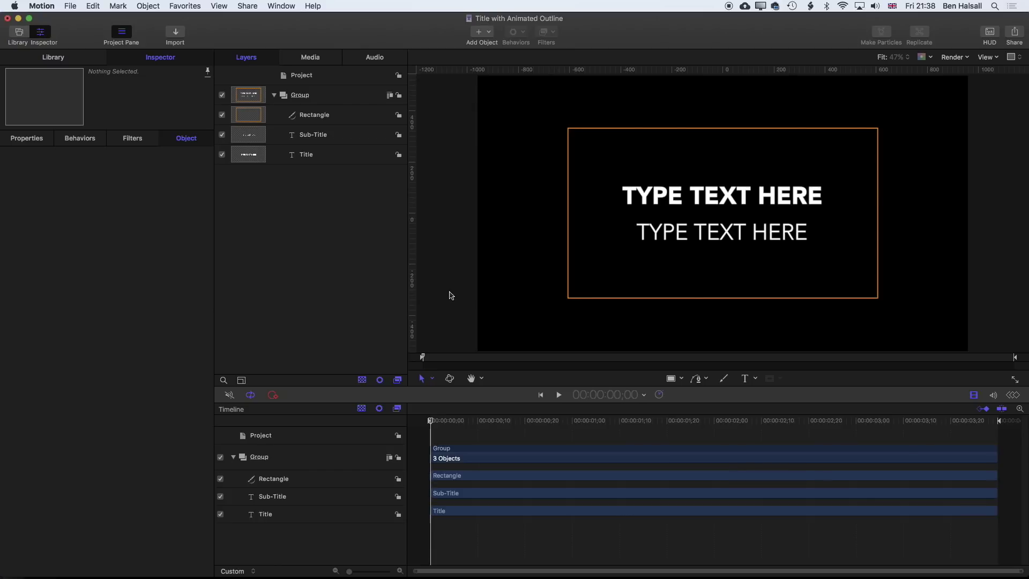
click(70, 6)
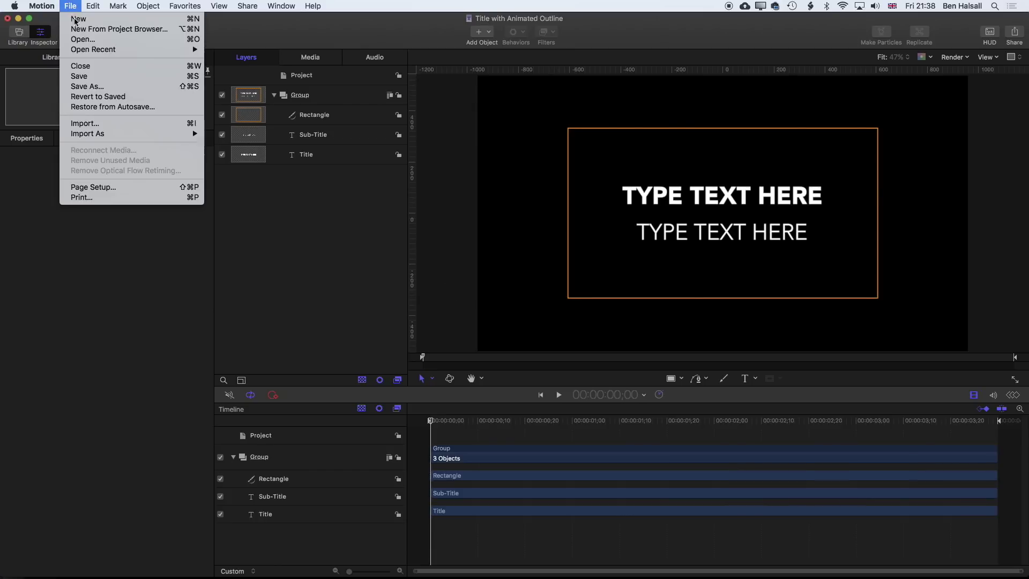
click(85, 79)
key(super+Tab)
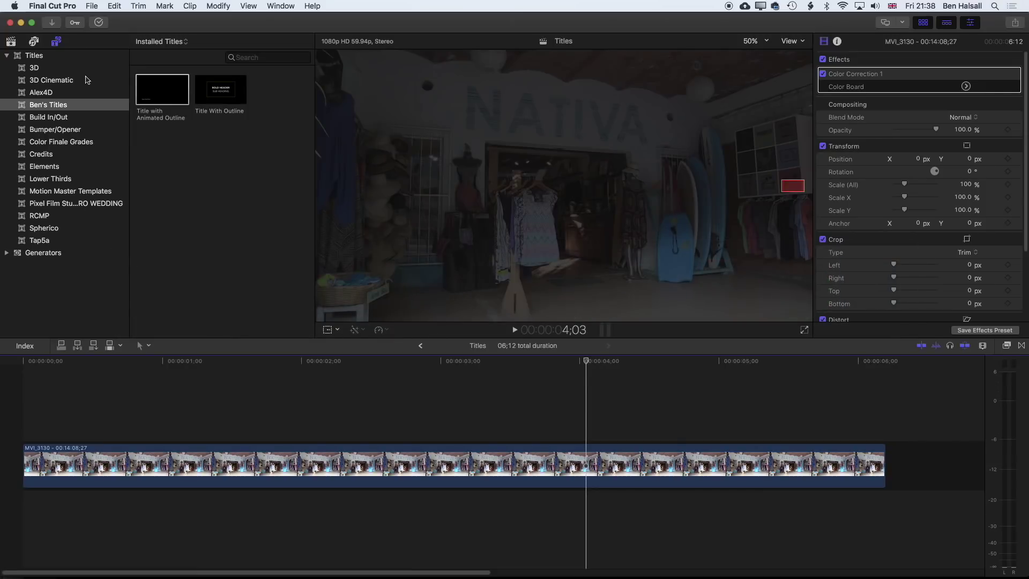
Test the Title with Animated Outline template over the shop clip, then delete it.
drag(160, 91, 225, 425)
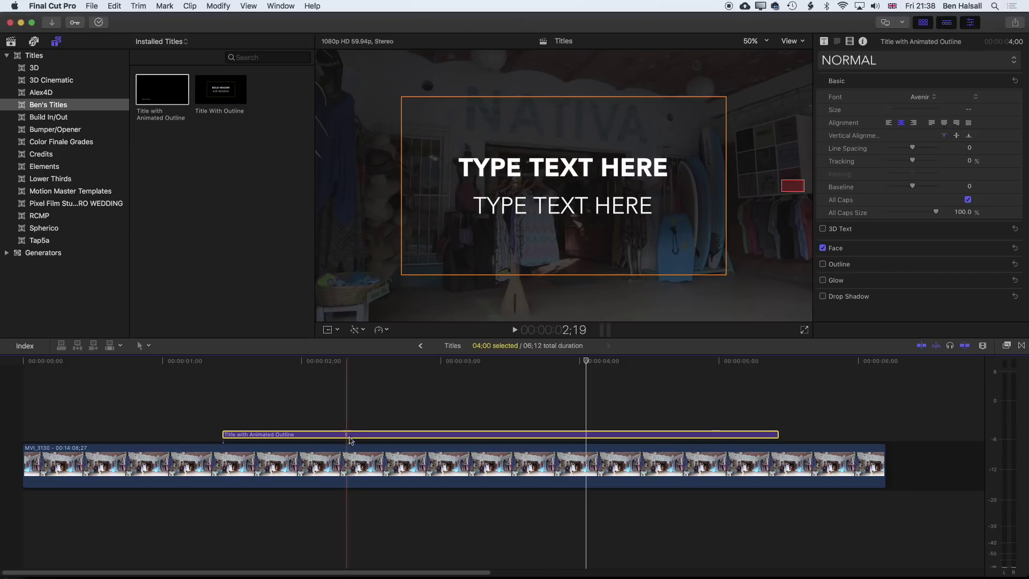
key(Delete)
key(super+Tab)
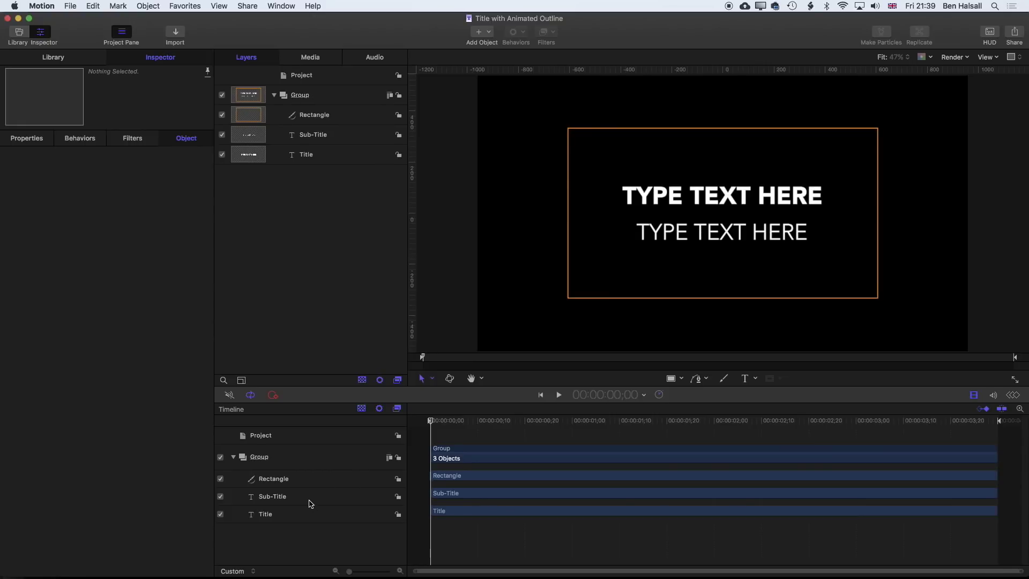
Move the Title layer above Sub-Title and scrub through the opening frames.
click(299, 515)
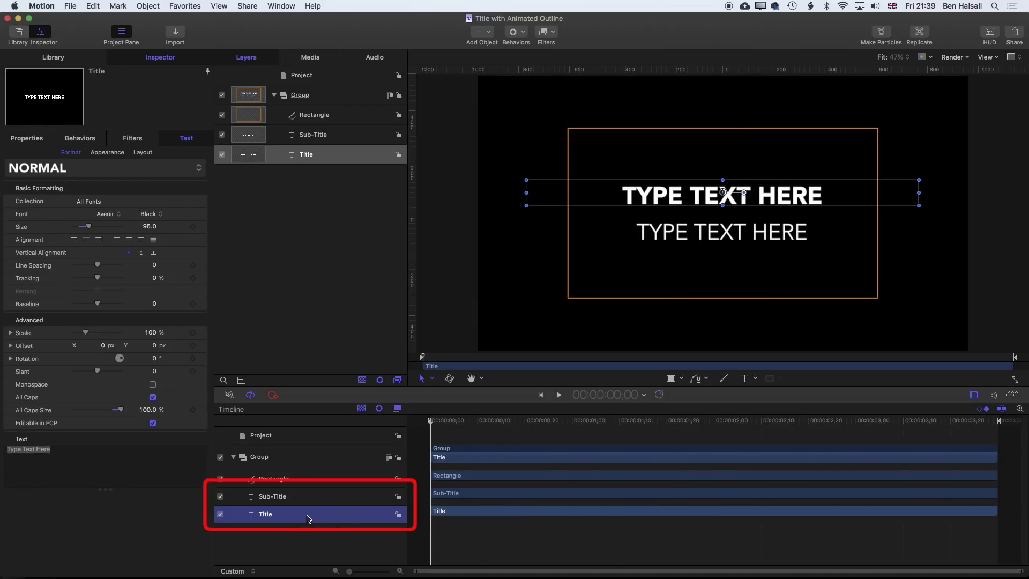
drag(307, 515, 307, 497)
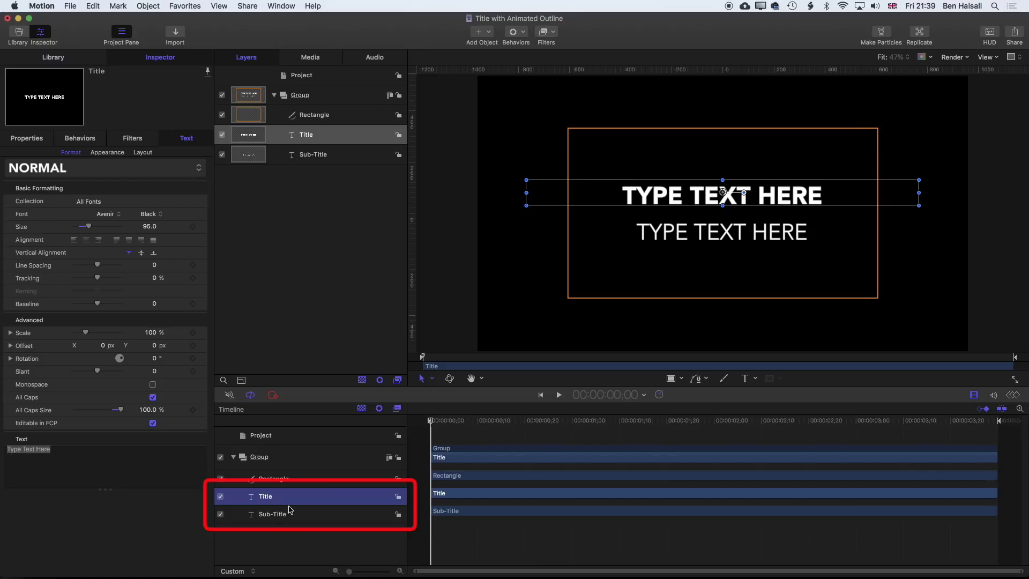
drag(432, 421, 526, 421)
Play the title animation from the start, then park the playhead near one second.
key(Home)
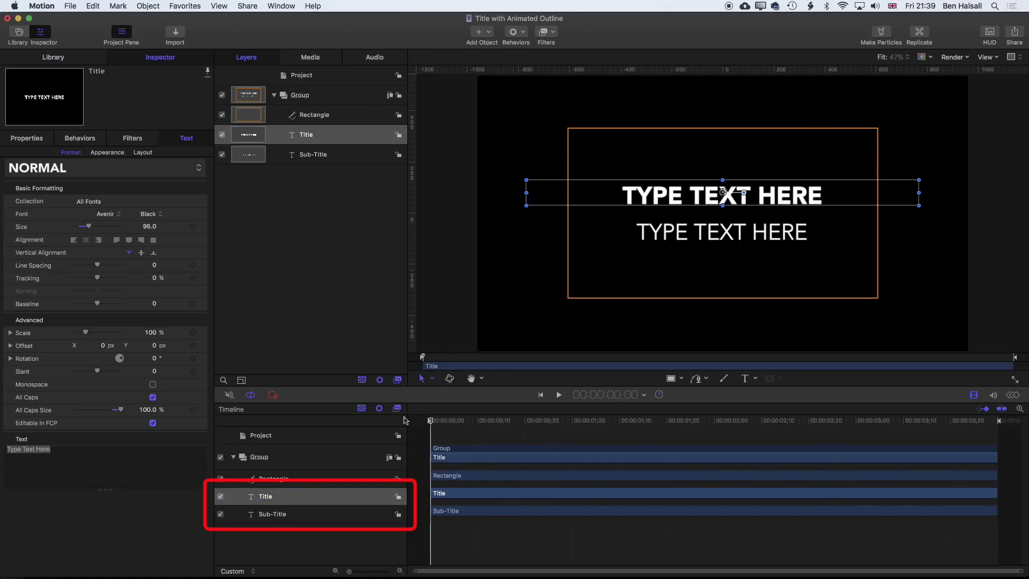
key(space)
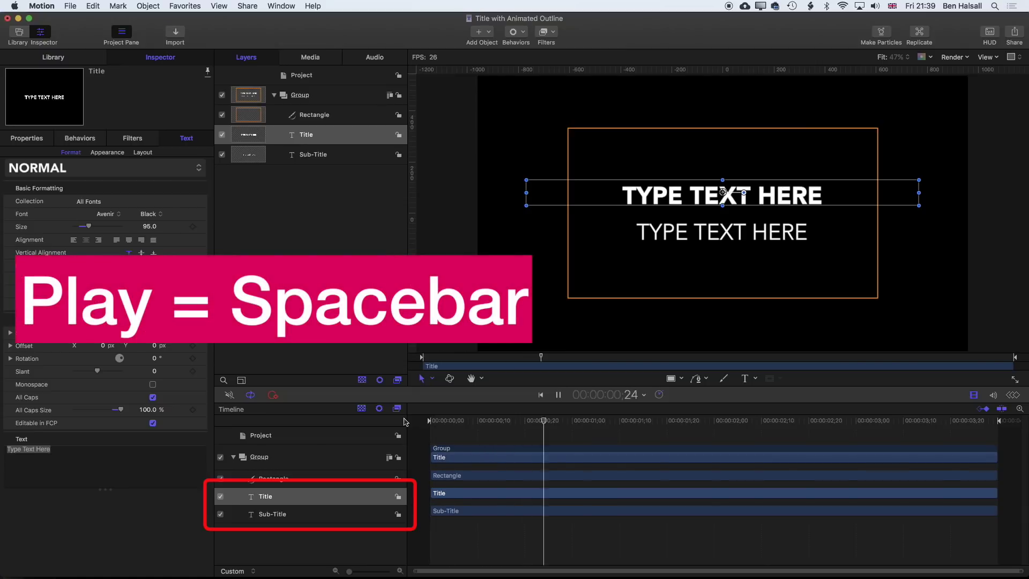
key(space)
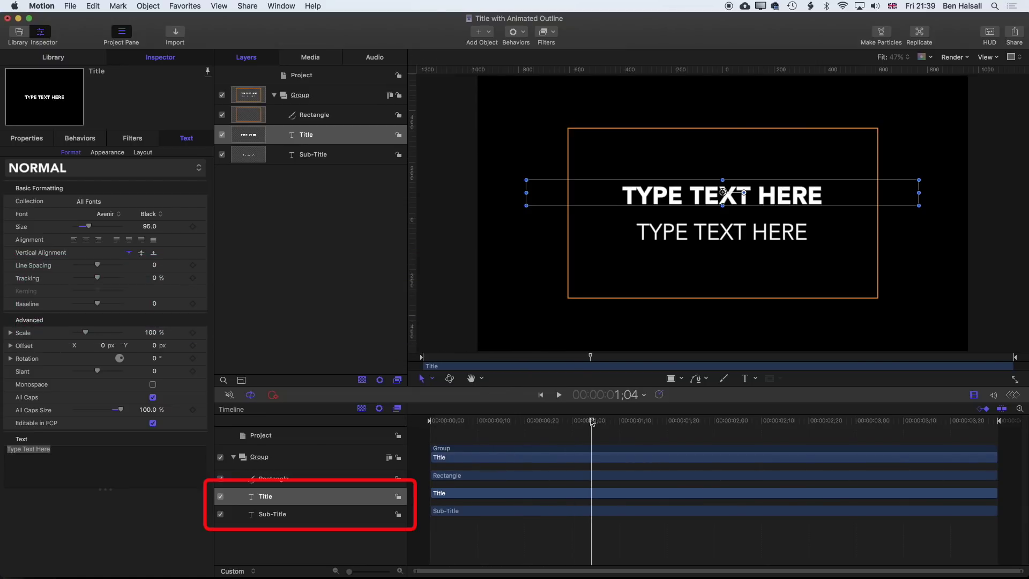
mouse_move(591, 421)
mouse_down()
mouse_move(545, 422)
mouse_move(574, 423)
mouse_up()
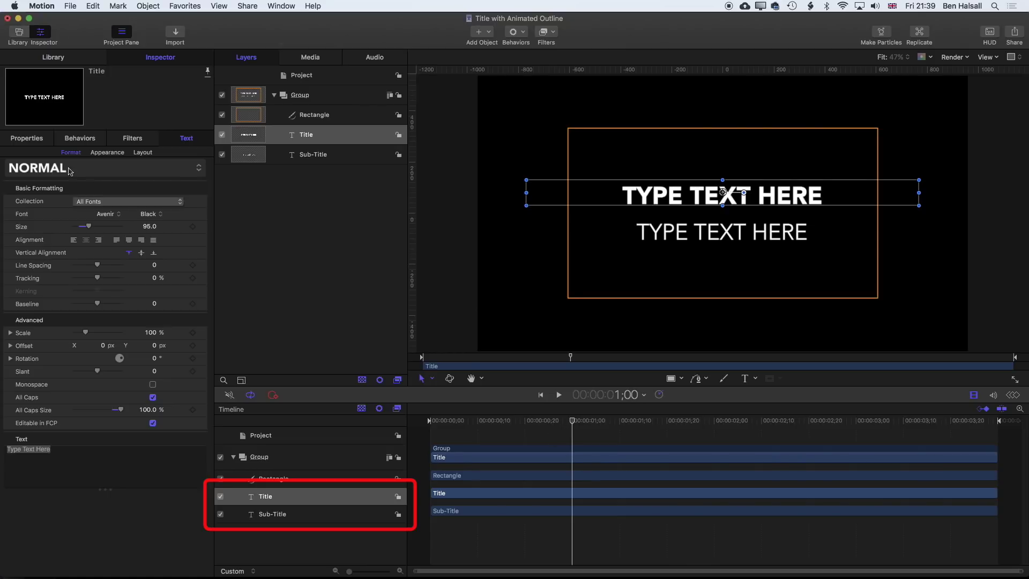
Set the Title's Position X to 0 and add a Position keyframe at one second.
click(31, 140)
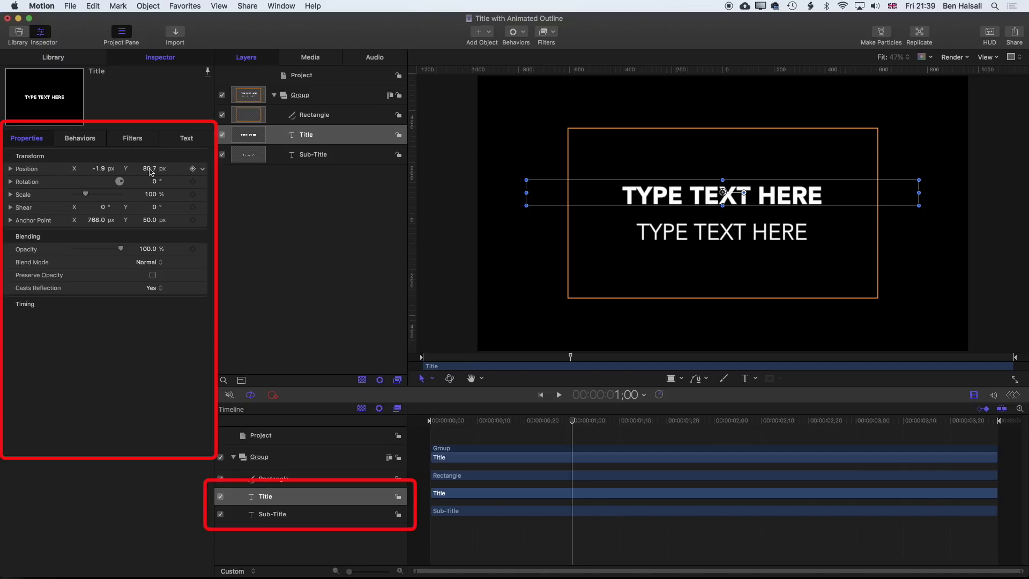
click(101, 172)
text(0)
click(193, 169)
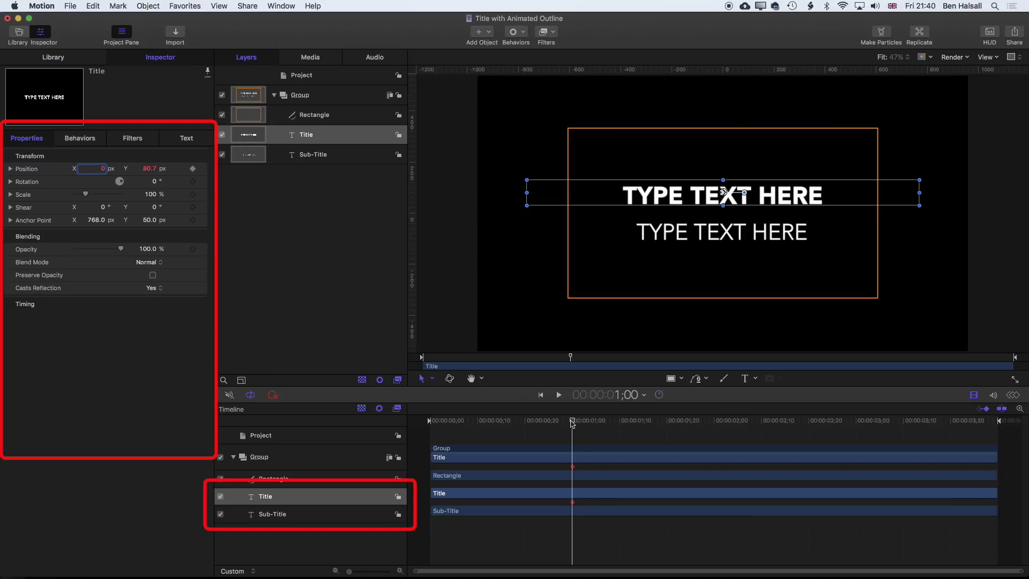
drag(570, 425, 430, 426)
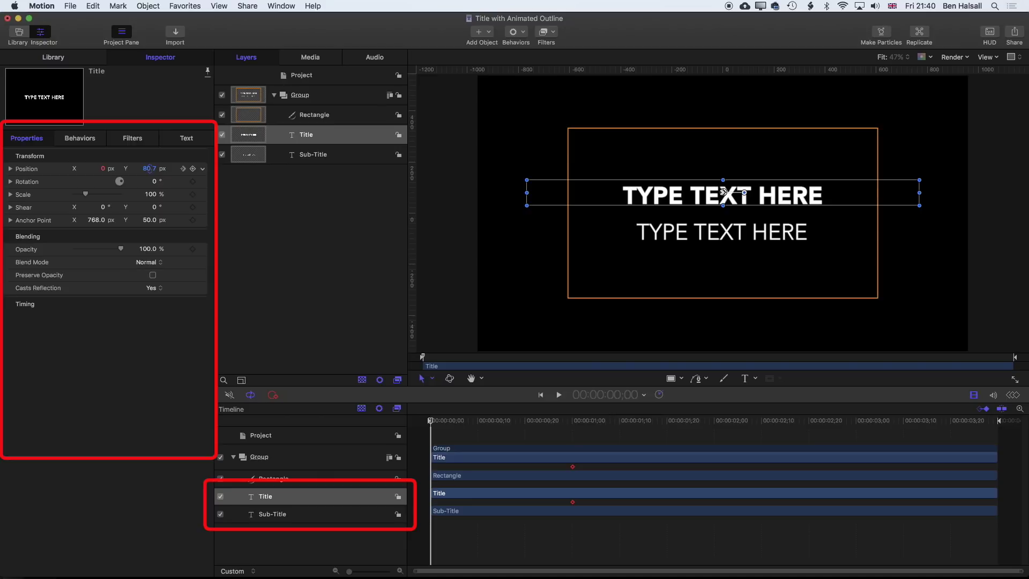
Start the Title off-frame at Y 646.7 and move its landing keyframe to frame 25.
drag(149, 168, 150, 168)
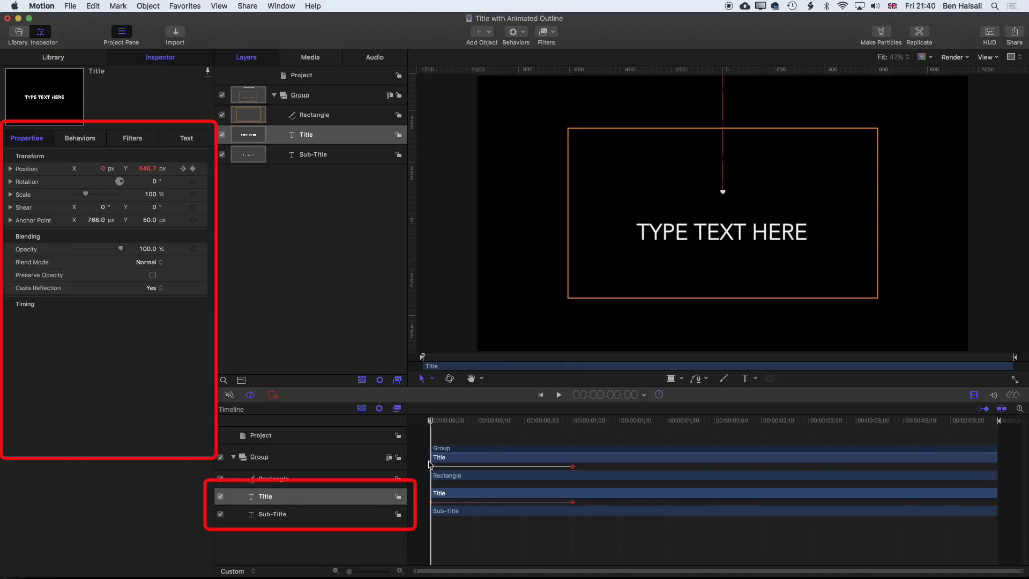
key(space)
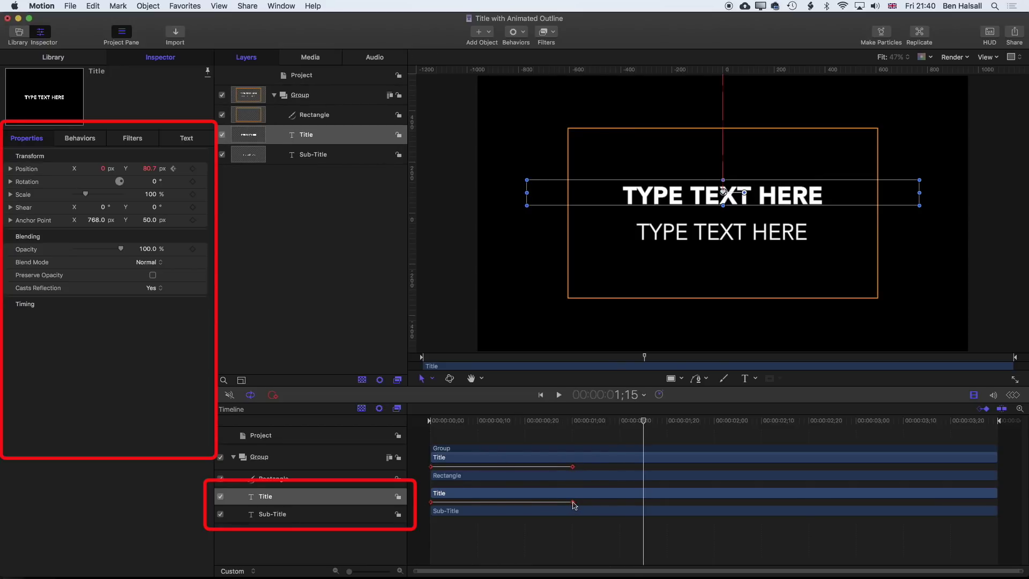
drag(573, 503, 545, 504)
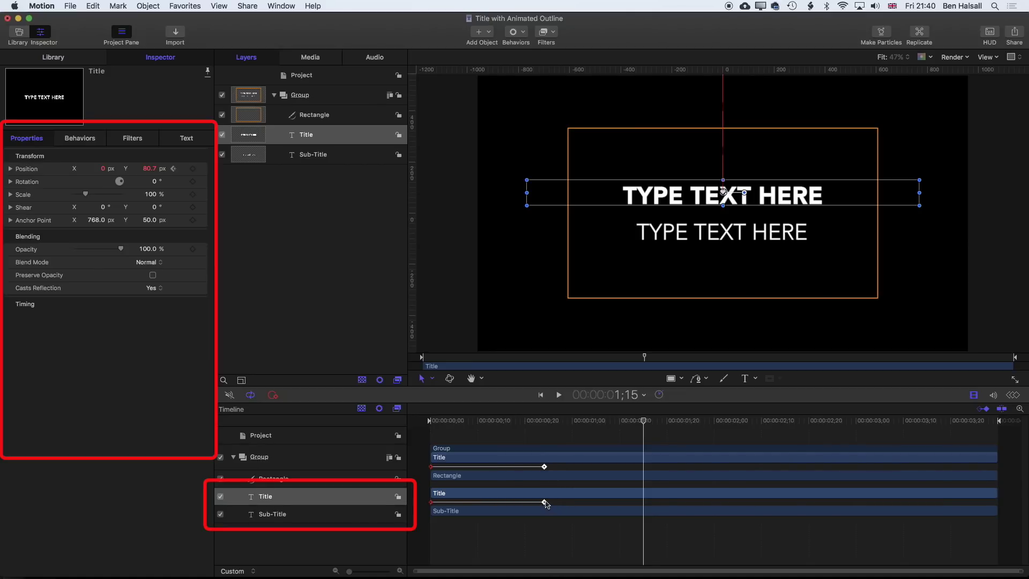
click(498, 511)
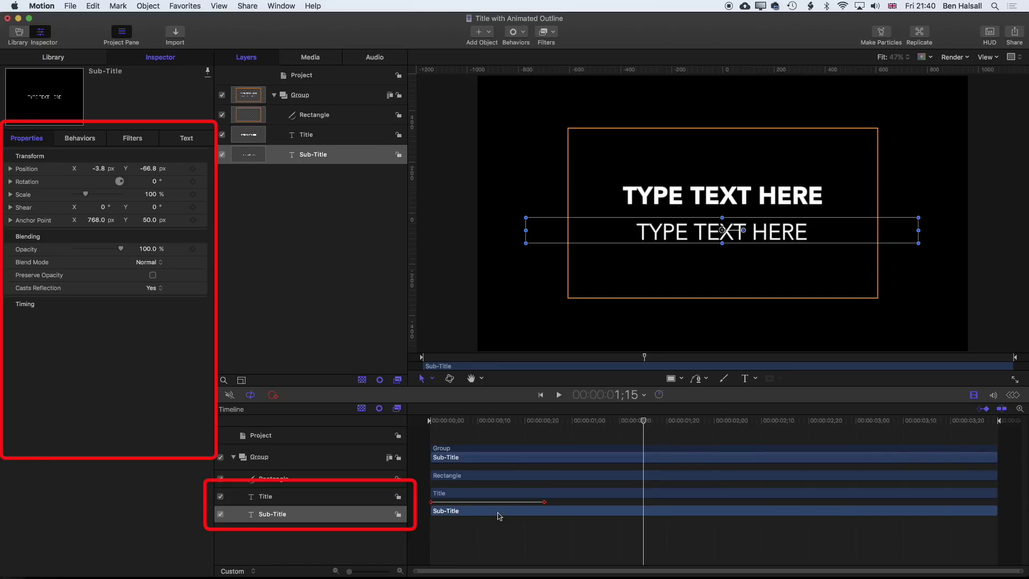
Set the Sub-Title's Position X to 0 and add a Position keyframe at frame 29.
drag(643, 421, 543, 423)
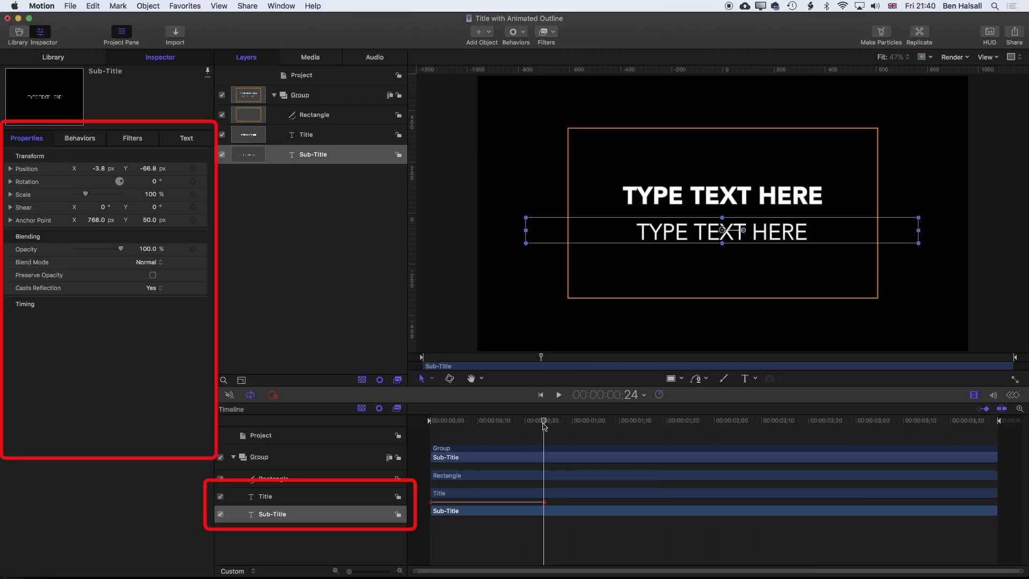
drag(544, 426, 567, 422)
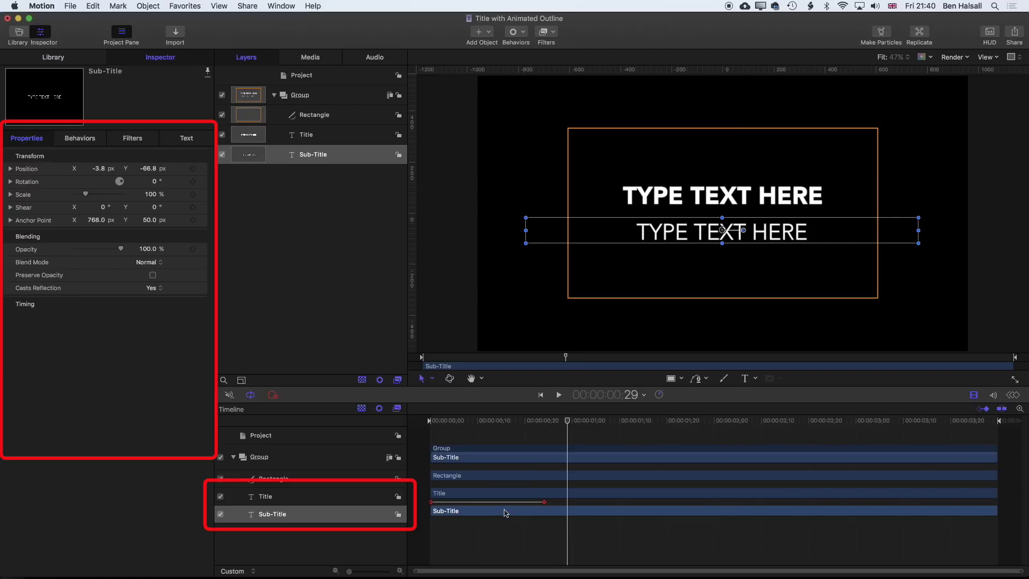
click(103, 170)
text(0)
key(Return)
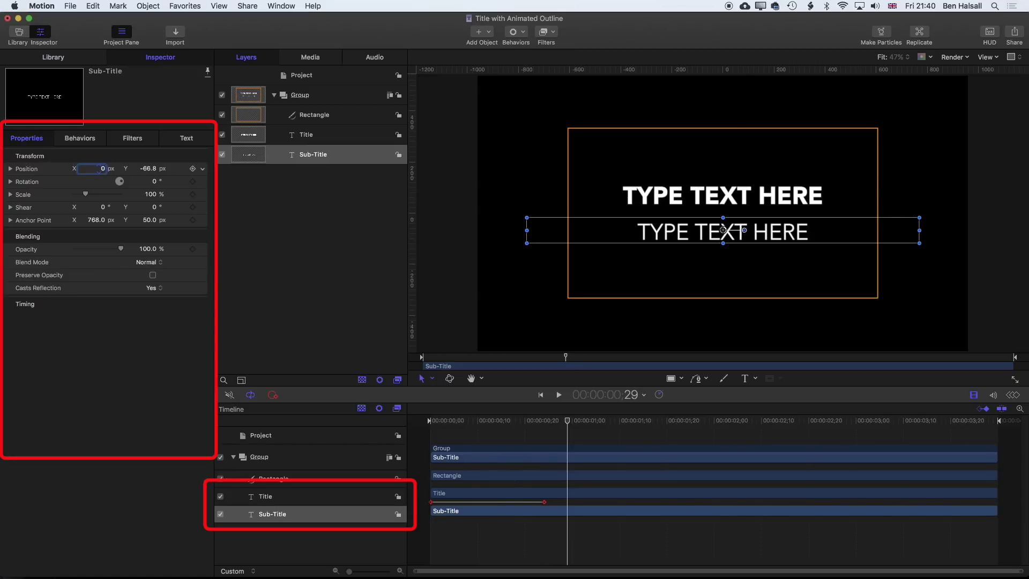
click(193, 168)
Push the Sub-Title's starting Y down to -608.3 and preview it rising into place.
drag(569, 423, 493, 425)
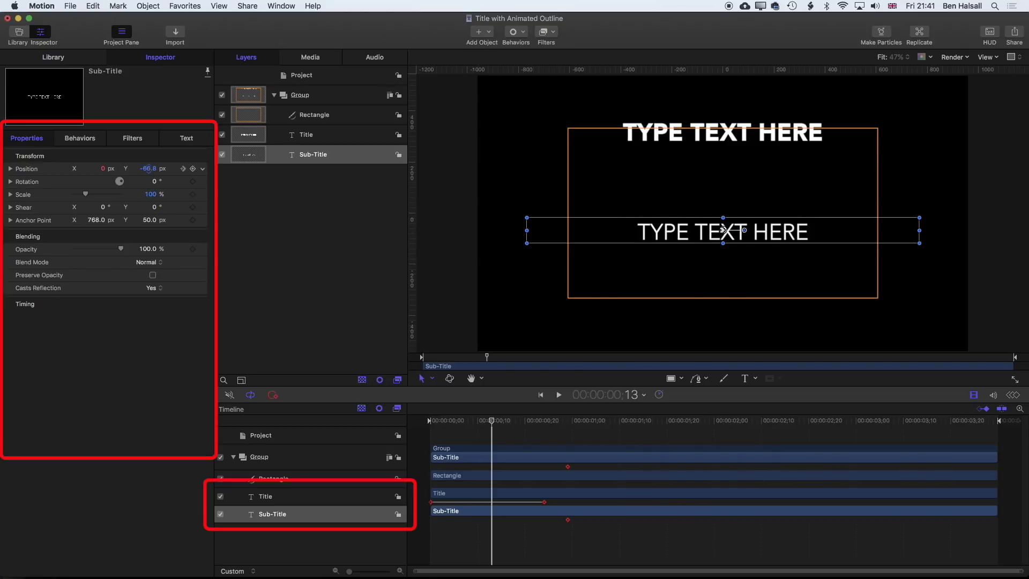
mouse_move(148, 168)
mouse_down()
mouse_move(173, 177)
mouse_move(145, 168)
mouse_up()
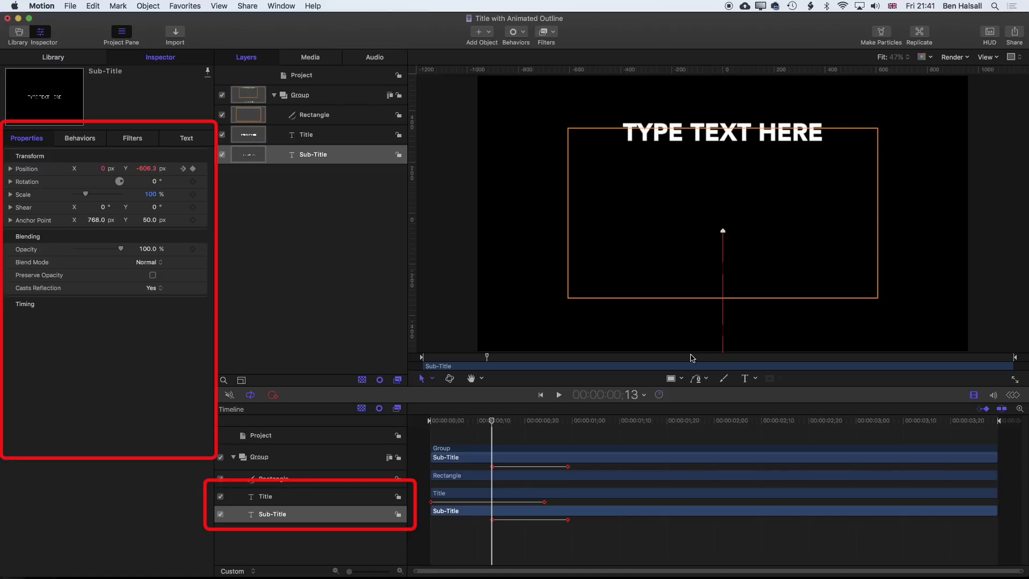
drag(492, 425, 414, 422)
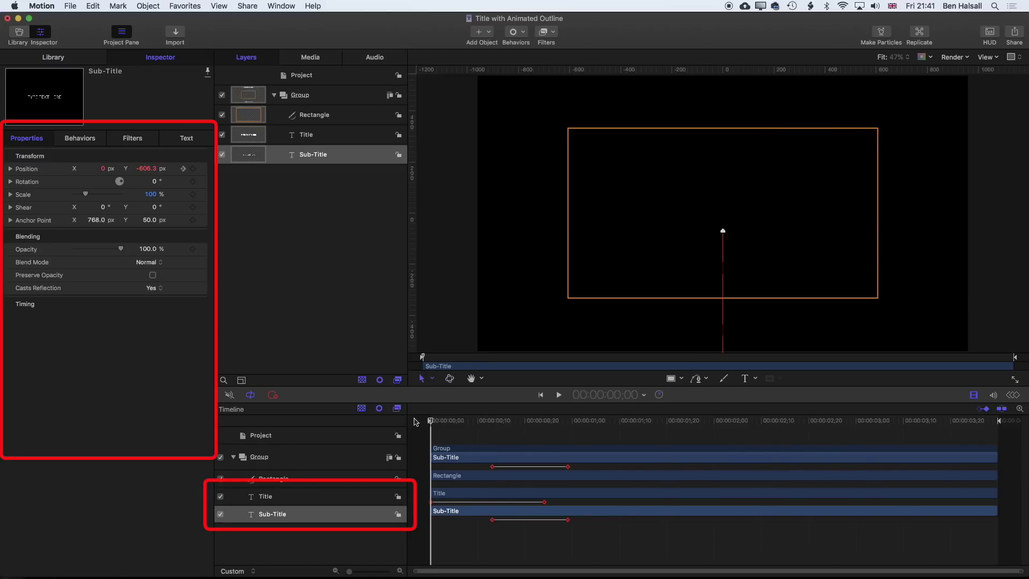
key(space)
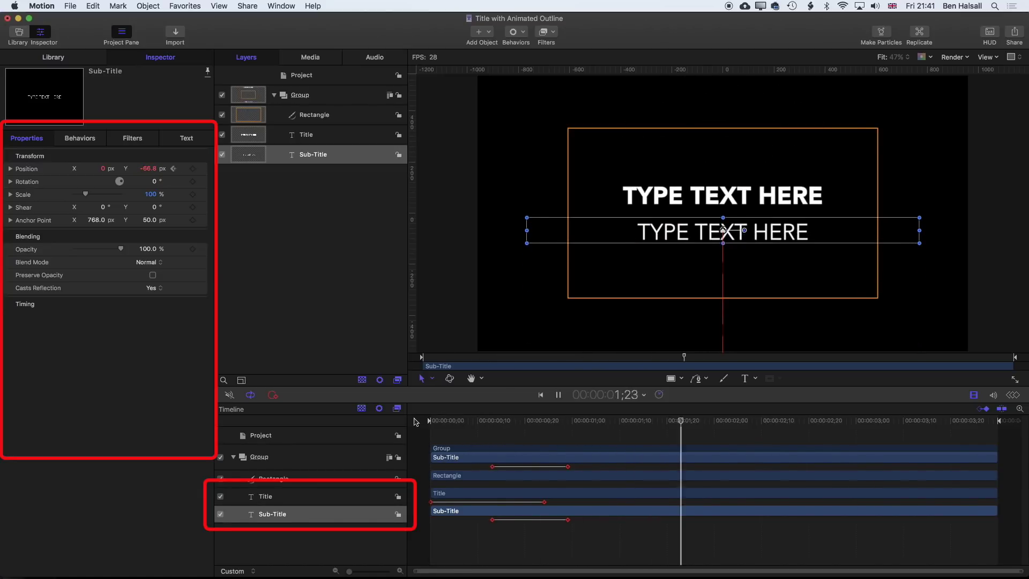
key(space)
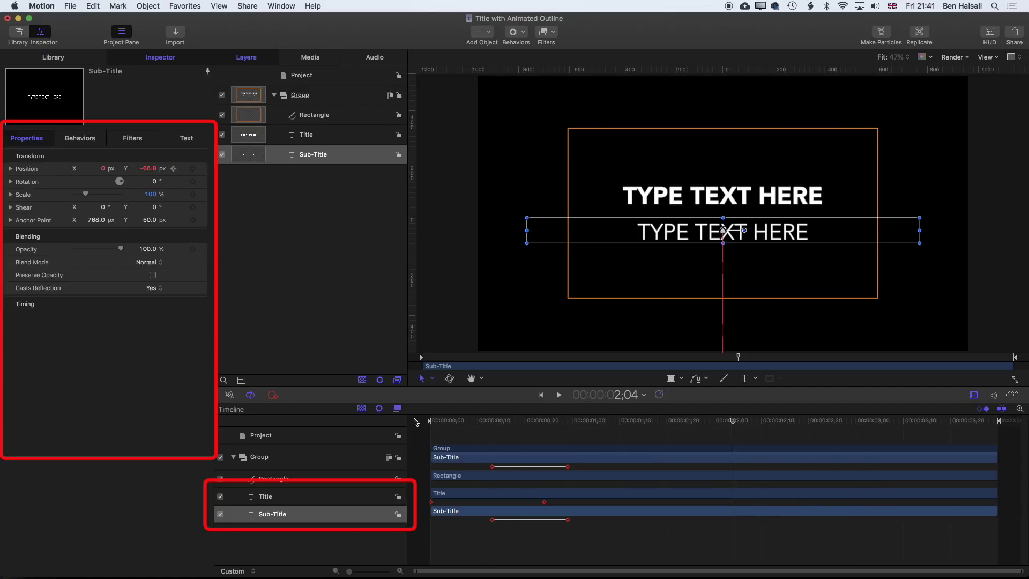
Draw a Rectangle Mask over the whole outline on the Rectangle layer and enable Invert Mask.
click(453, 479)
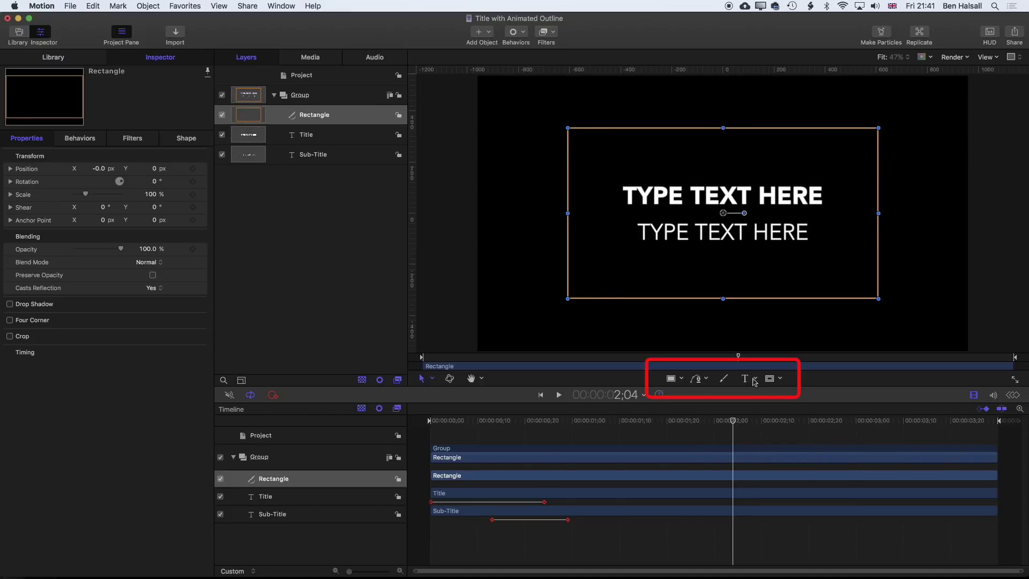
click(780, 380)
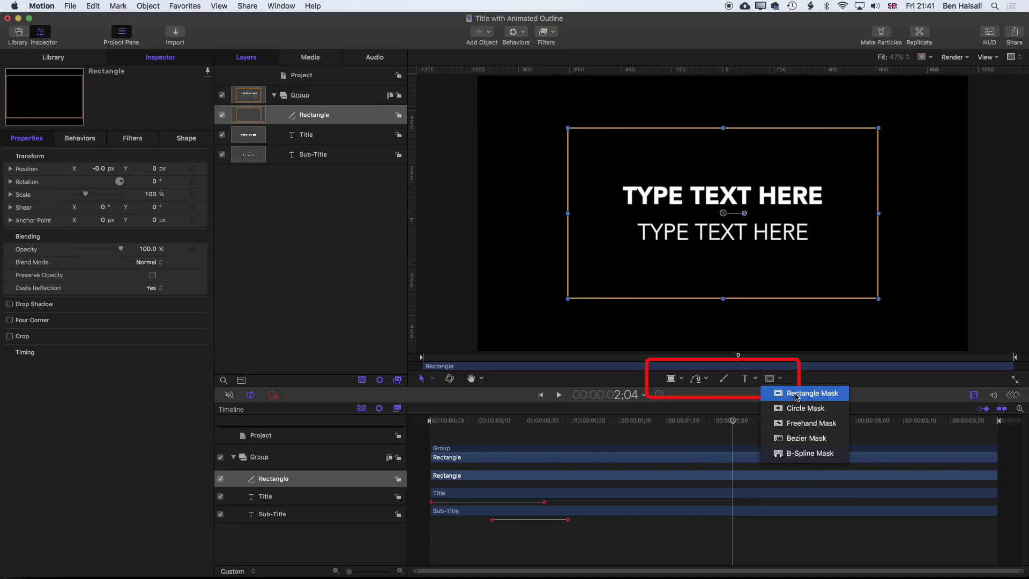
click(796, 394)
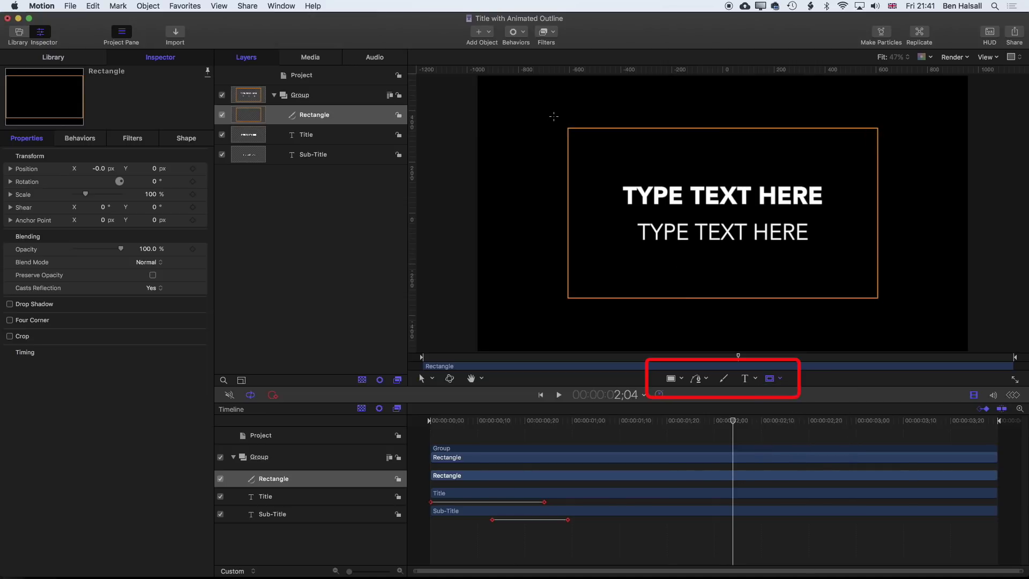
drag(552, 116, 888, 310)
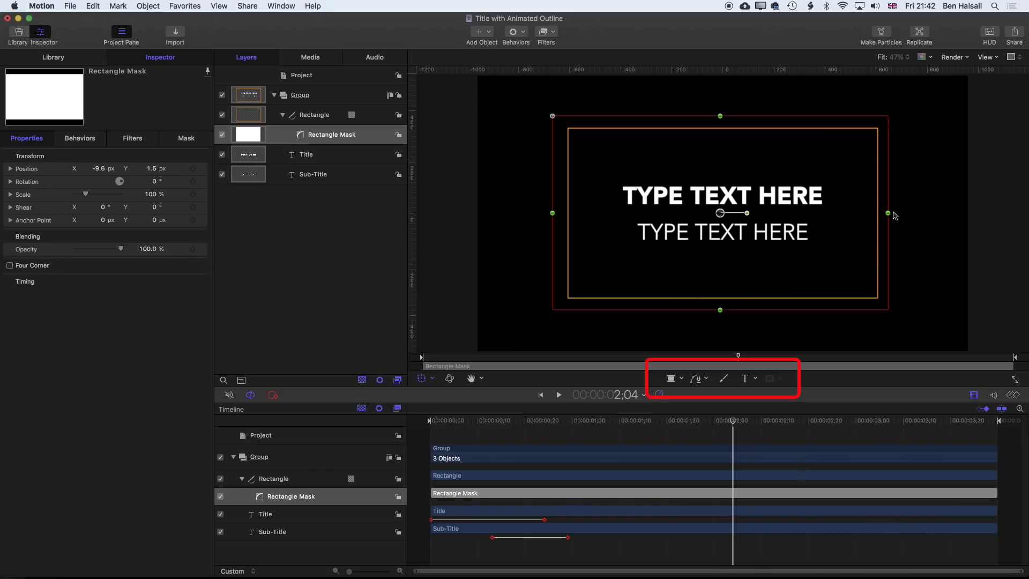
drag(889, 216, 813, 218)
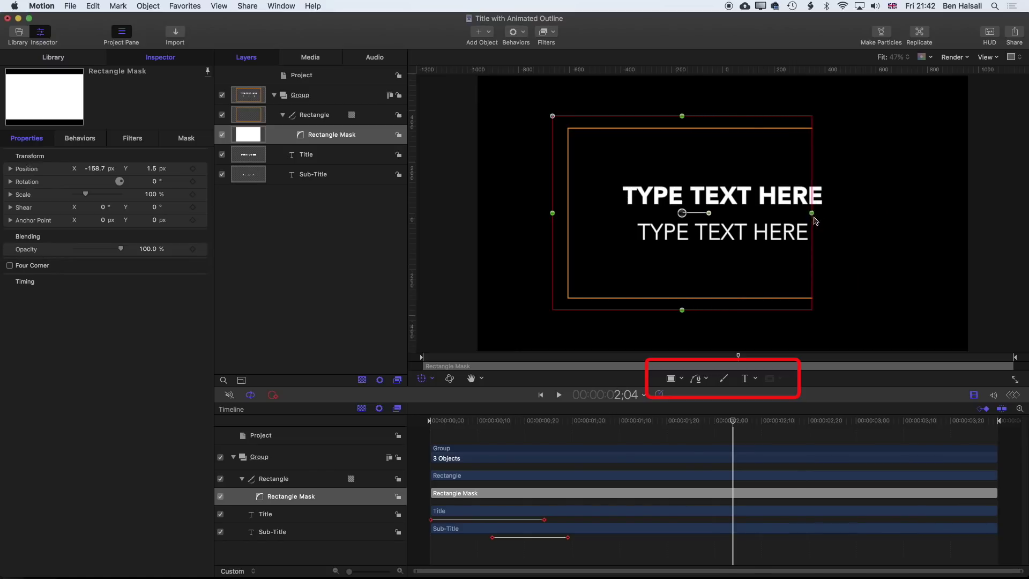
key(super+z)
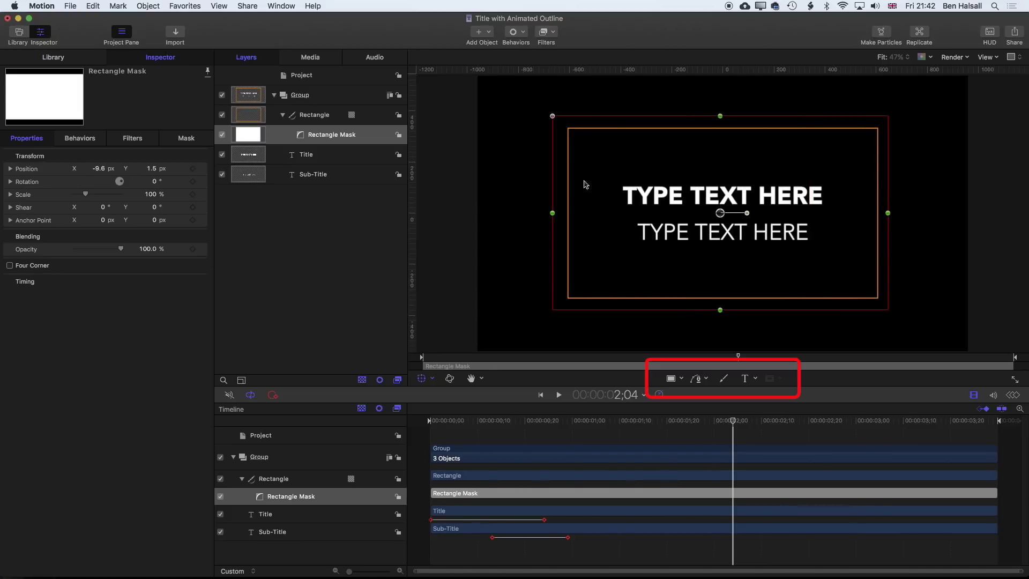
click(188, 139)
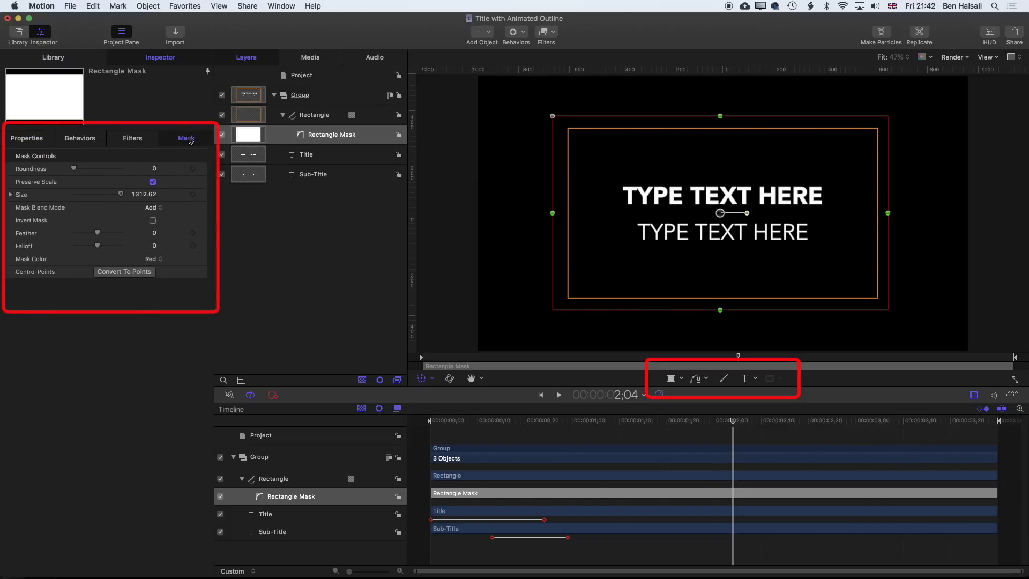
click(152, 220)
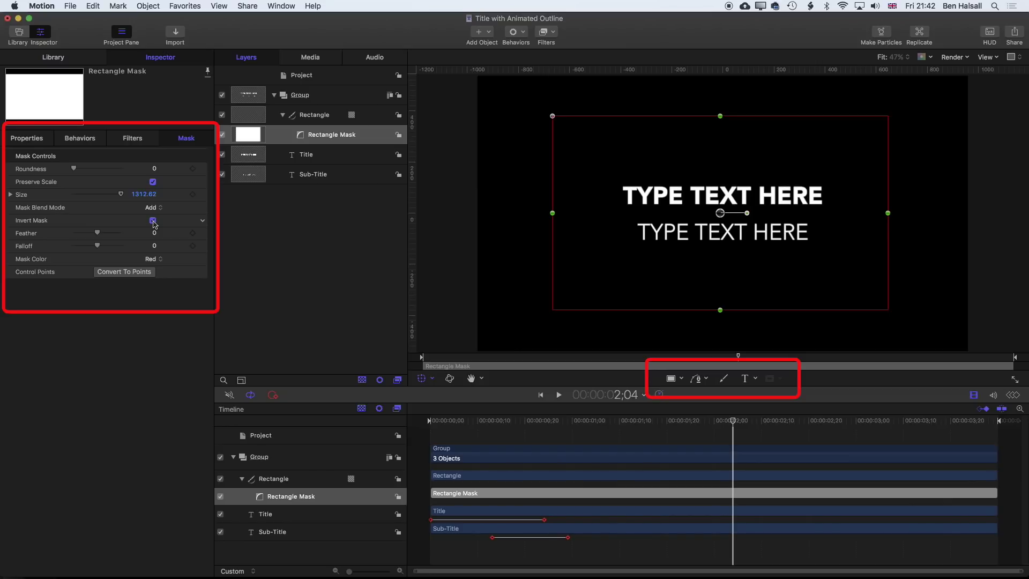
Keyframe the mask Width from 1312.6 at 0;21 down to 0 at 1;00.
drag(734, 421, 530, 426)
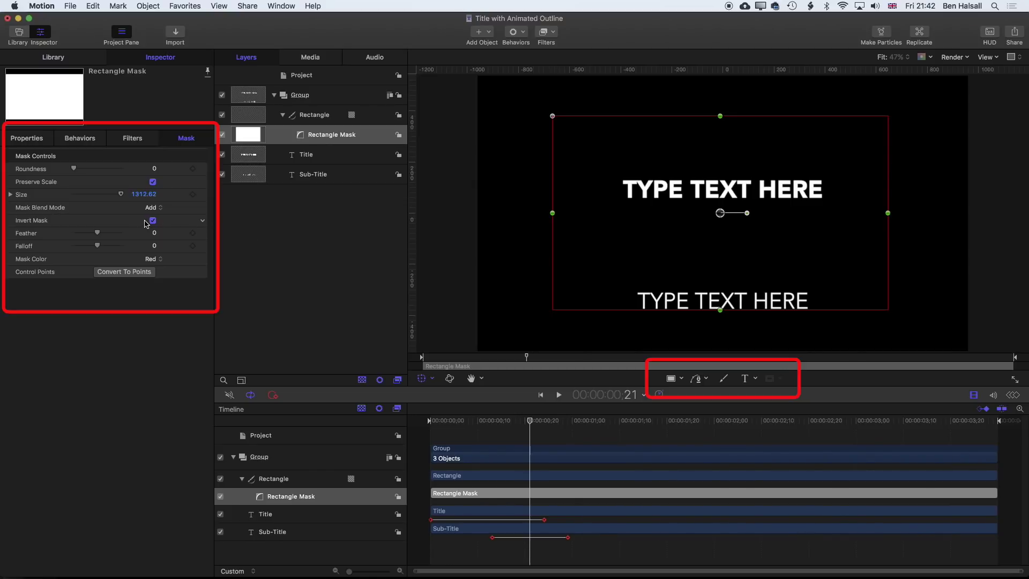
click(11, 195)
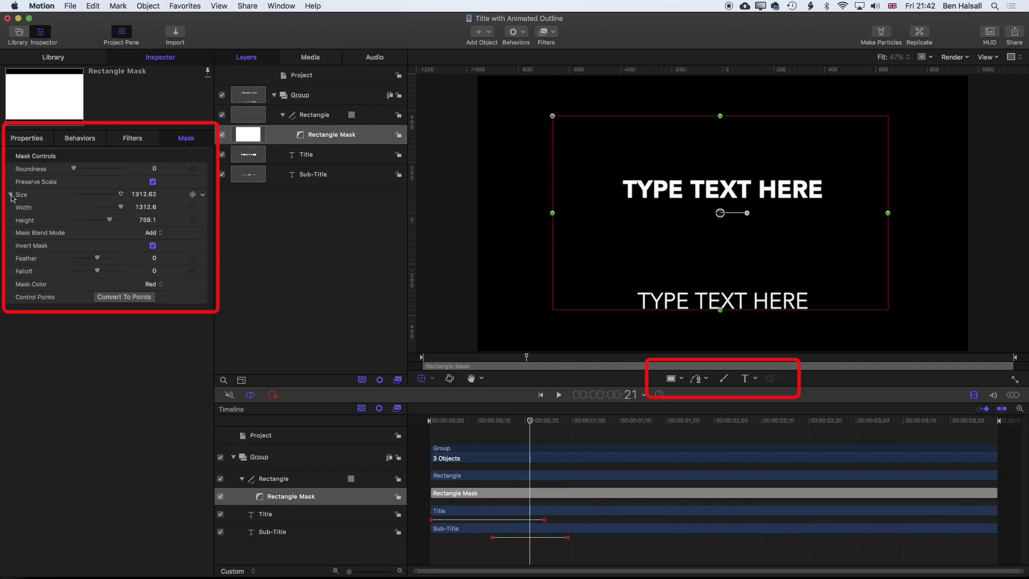
click(193, 208)
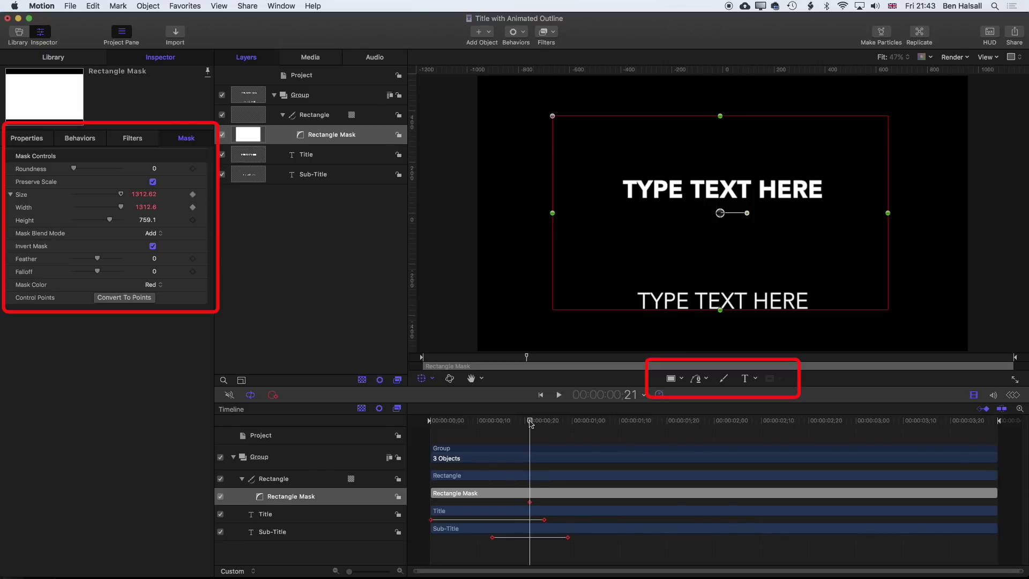
drag(530, 424, 573, 425)
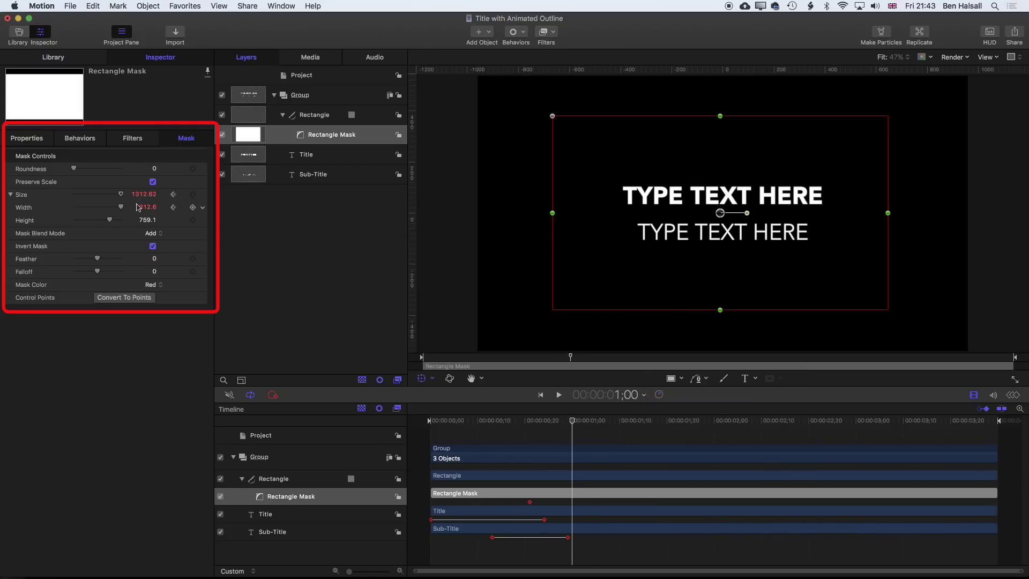
drag(145, 207, 143, 210)
text(0)
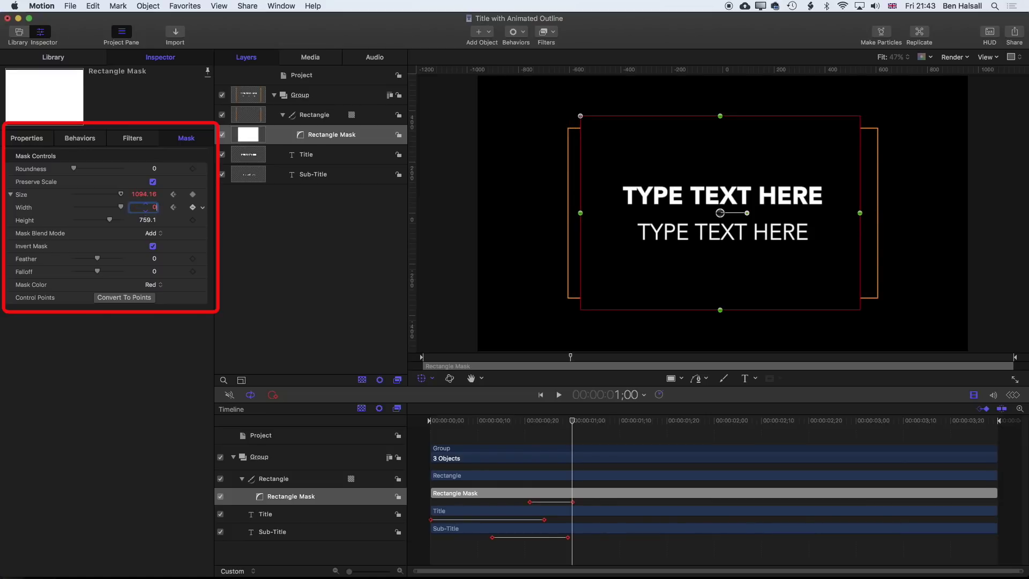
key(Return)
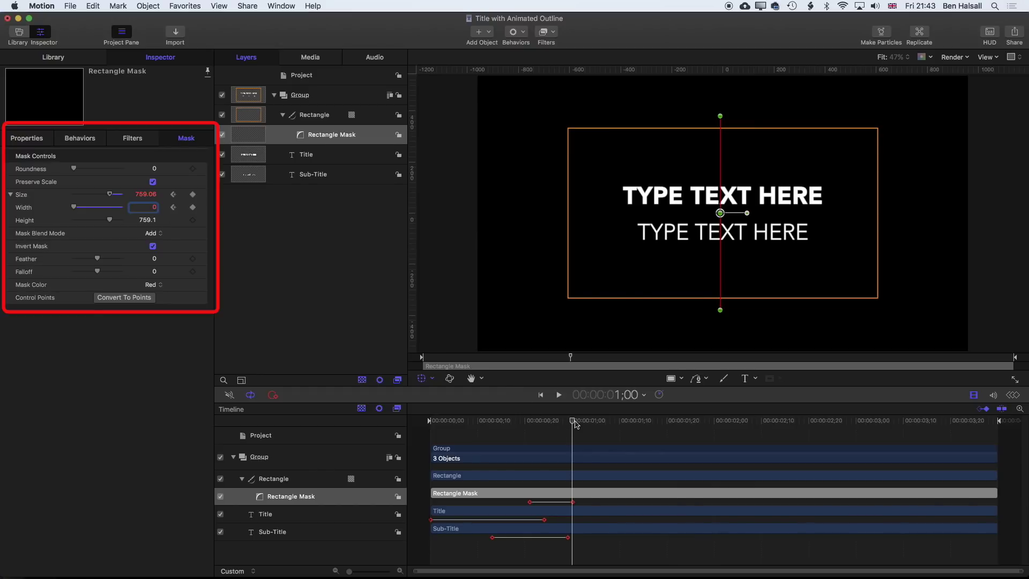
drag(572, 421, 417, 417)
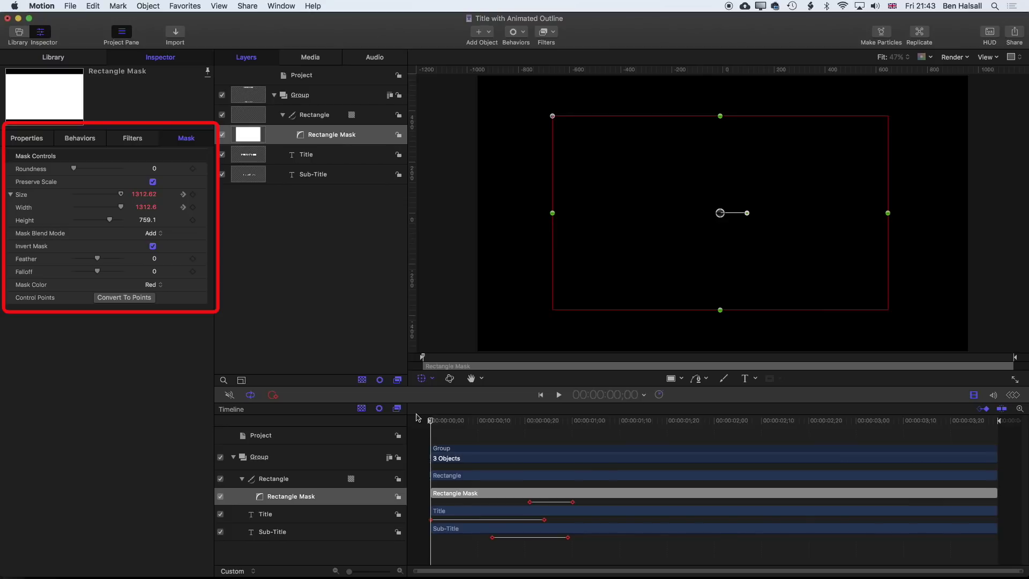
click(474, 438)
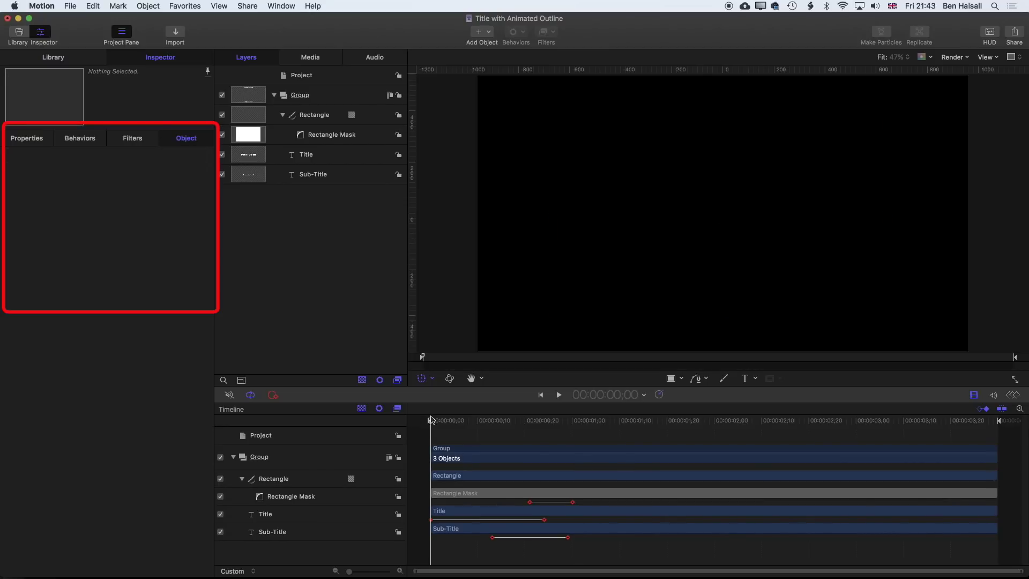
key(space)
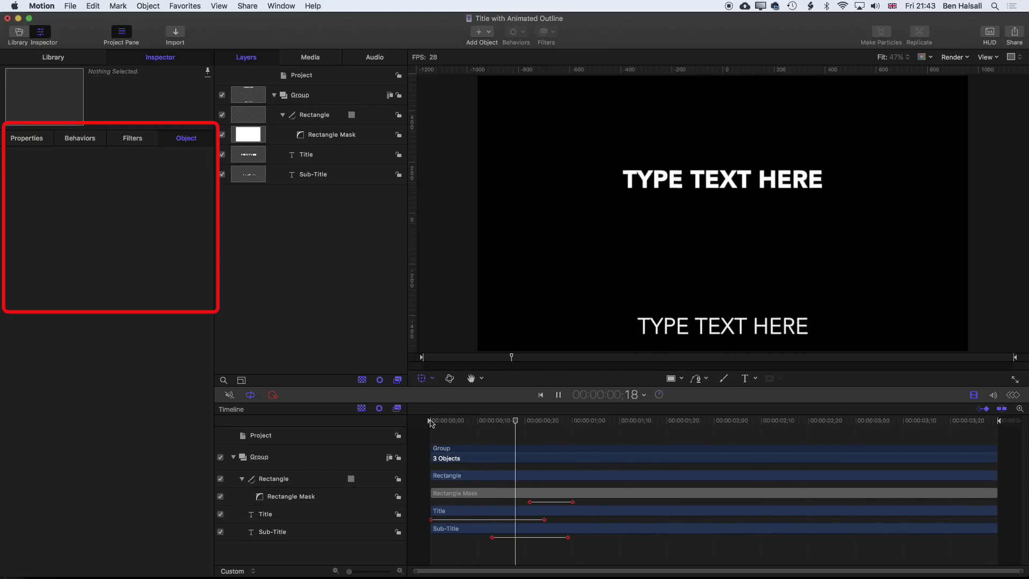
click(429, 422)
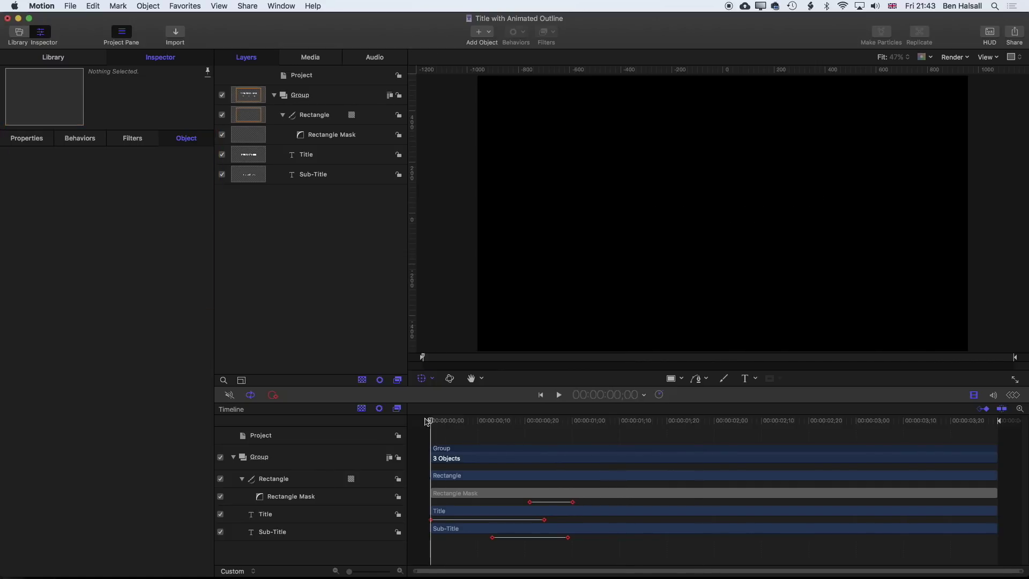
key(space)
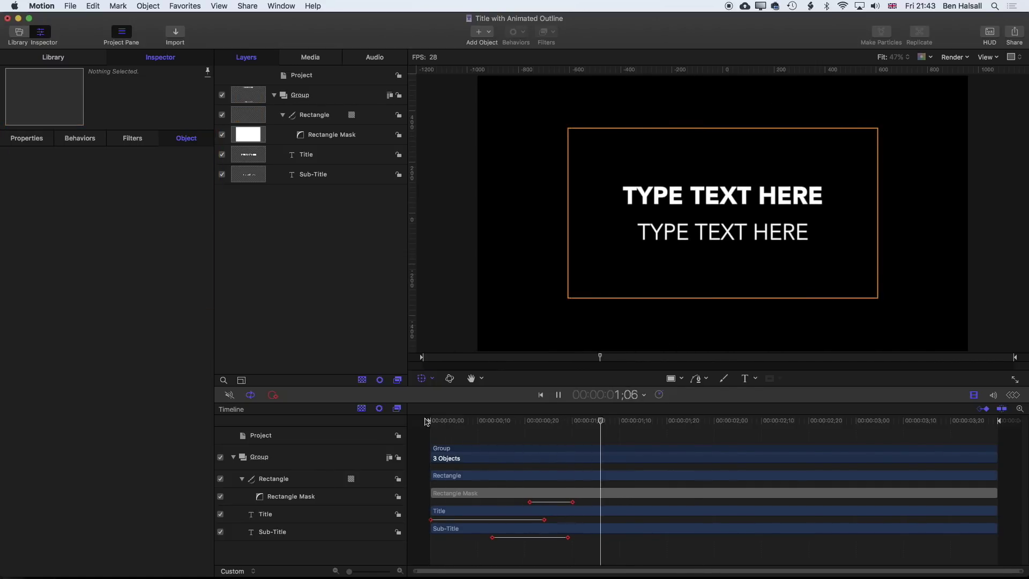
key(space)
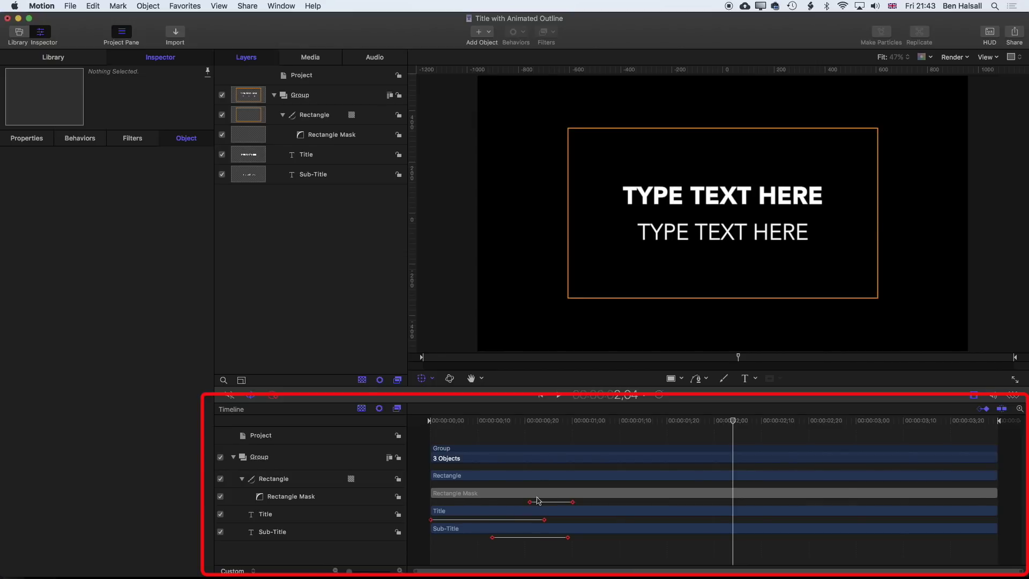
drag(558, 421, 519, 423)
drag(530, 501, 511, 502)
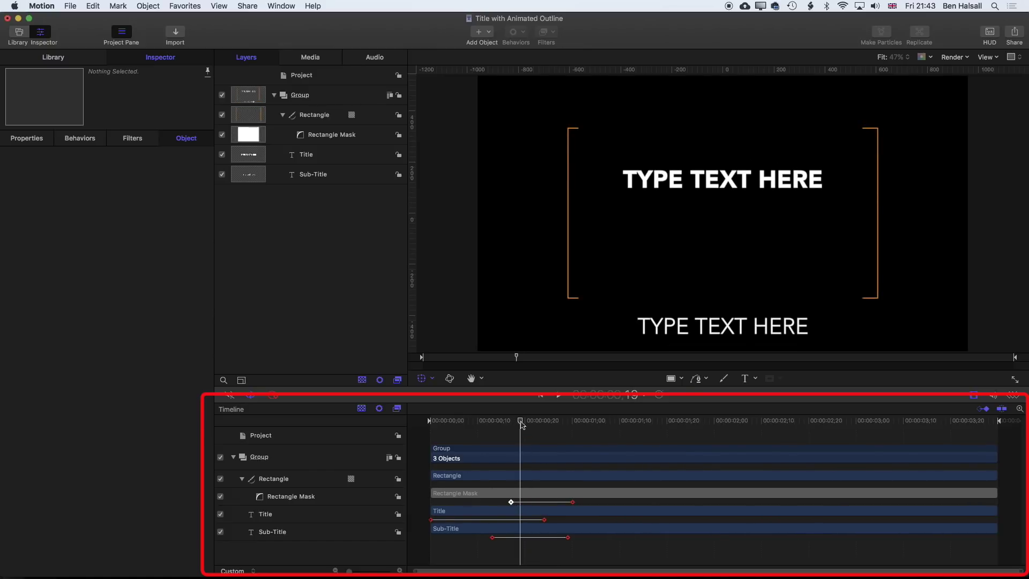
drag(523, 425, 574, 435)
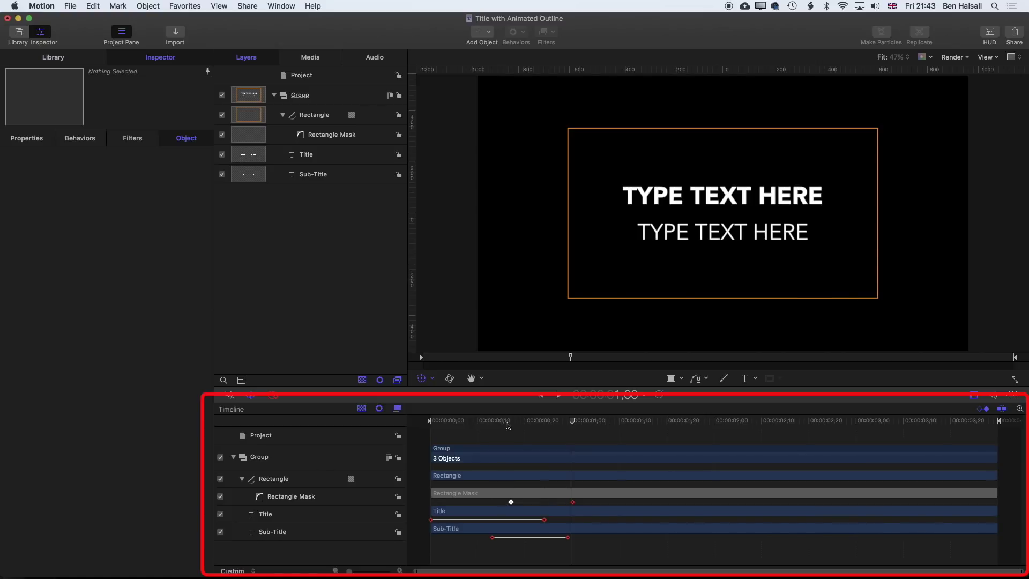
drag(510, 423, 396, 423)
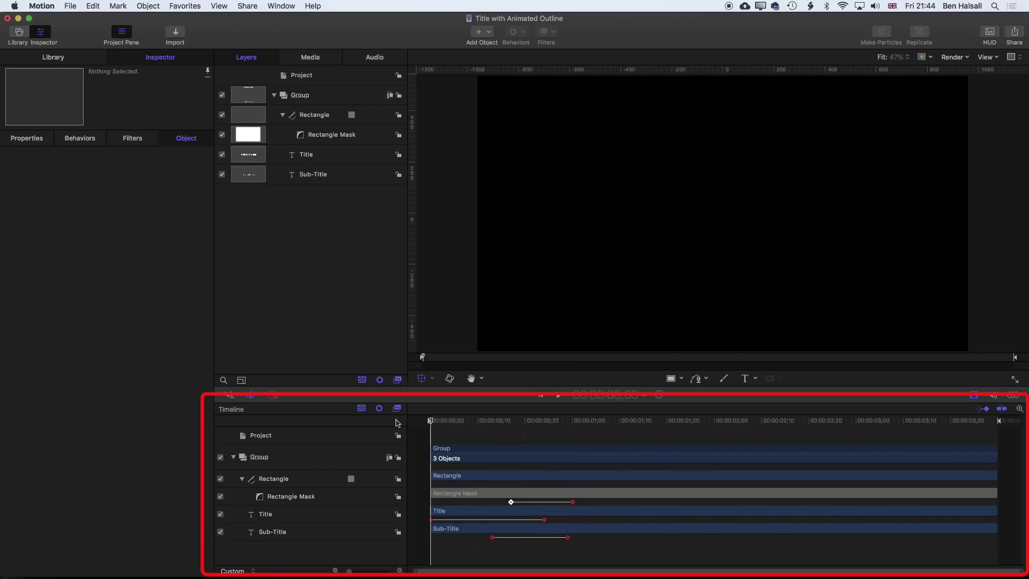
key(space)
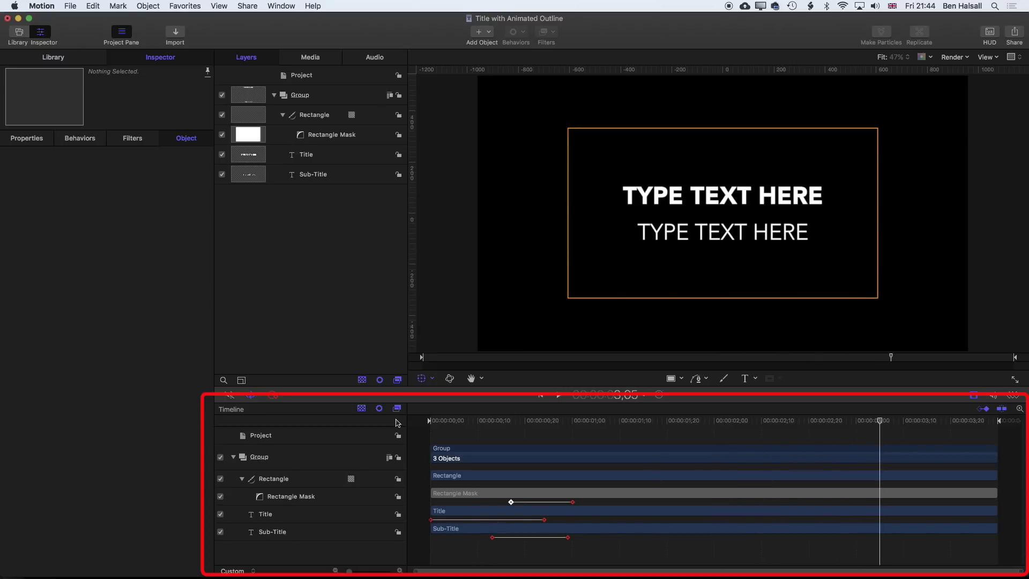
key(space)
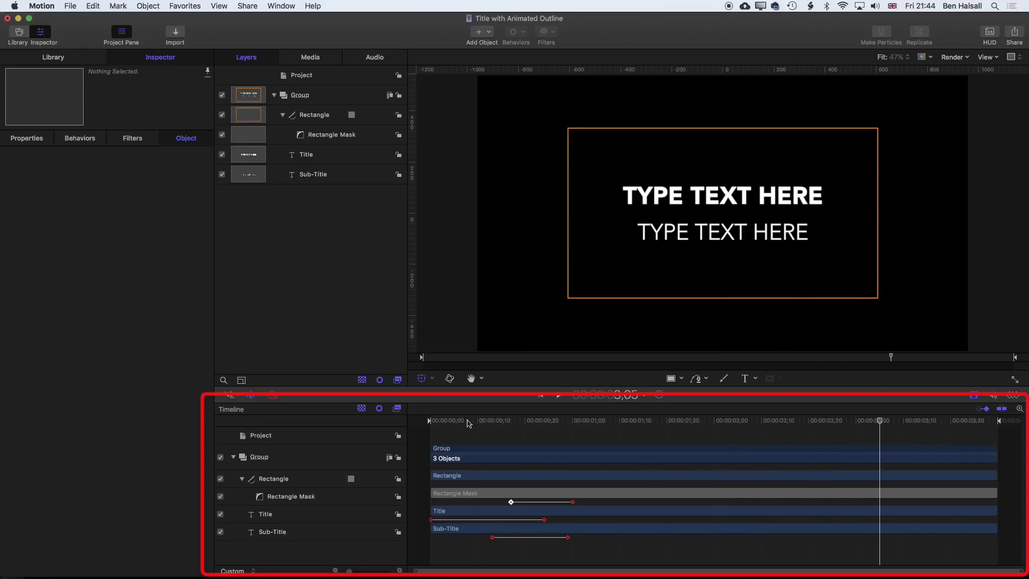
click(572, 421)
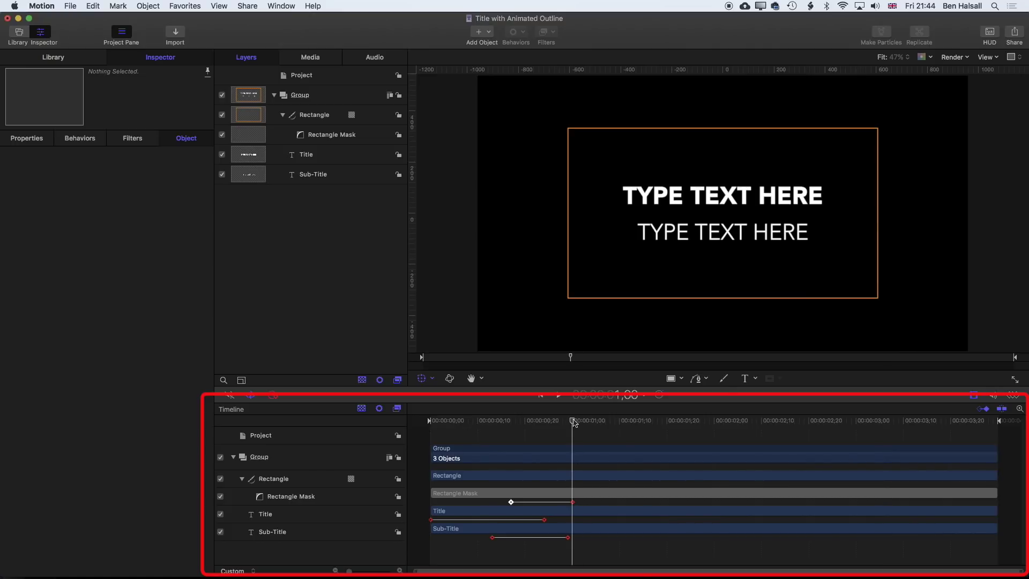
drag(574, 422, 870, 422)
Paste a copy of the Rectangle Mask keyframes around 3;03, nudged slightly earlier, and preview the ending.
click(573, 502)
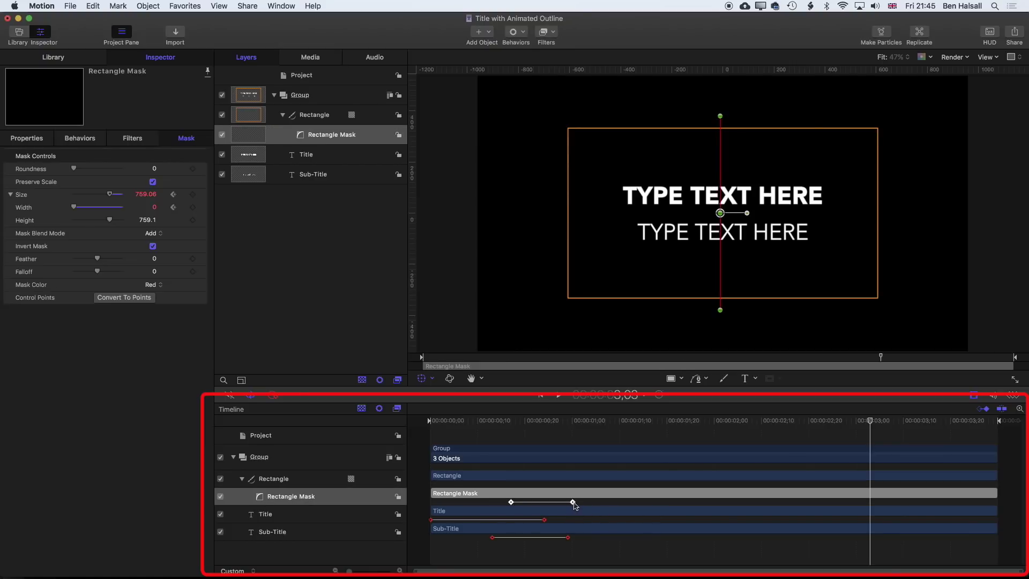
click(88, 6)
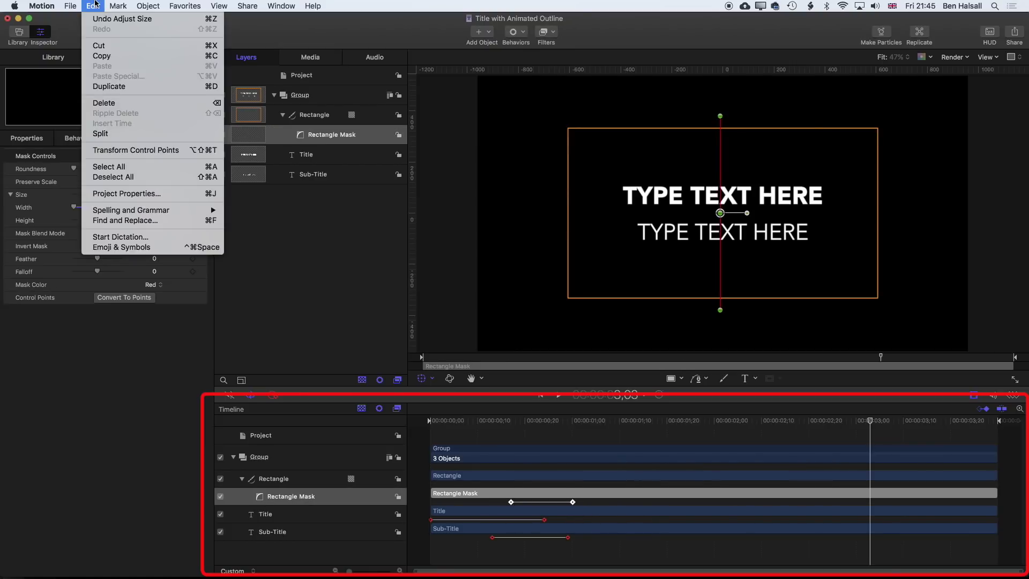
click(108, 57)
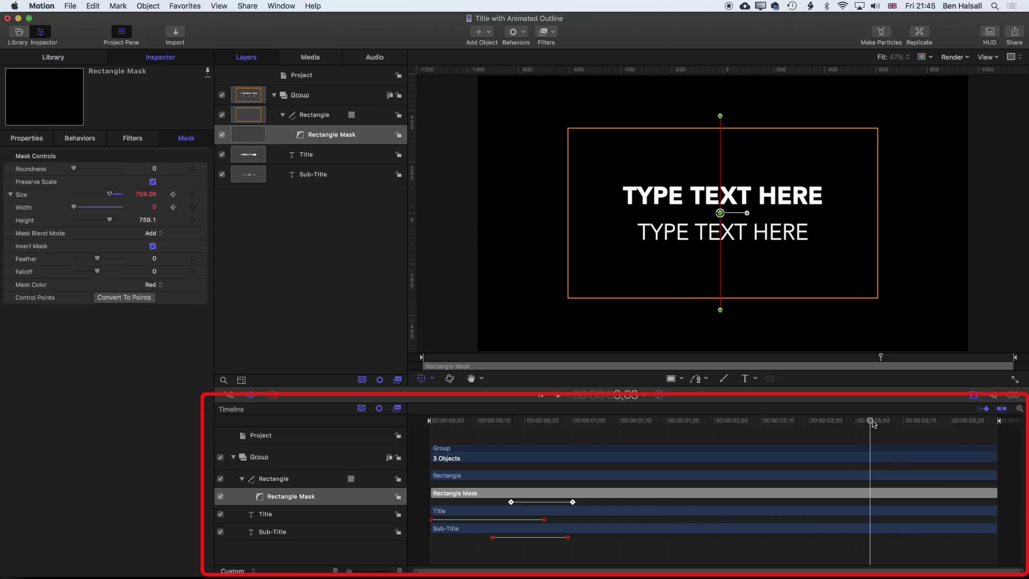
click(92, 6)
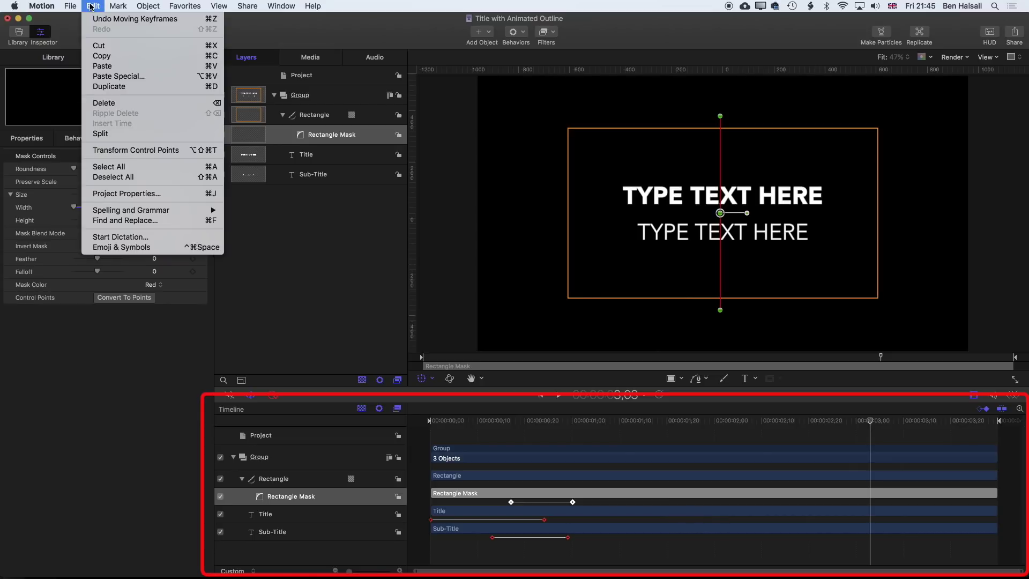
click(107, 67)
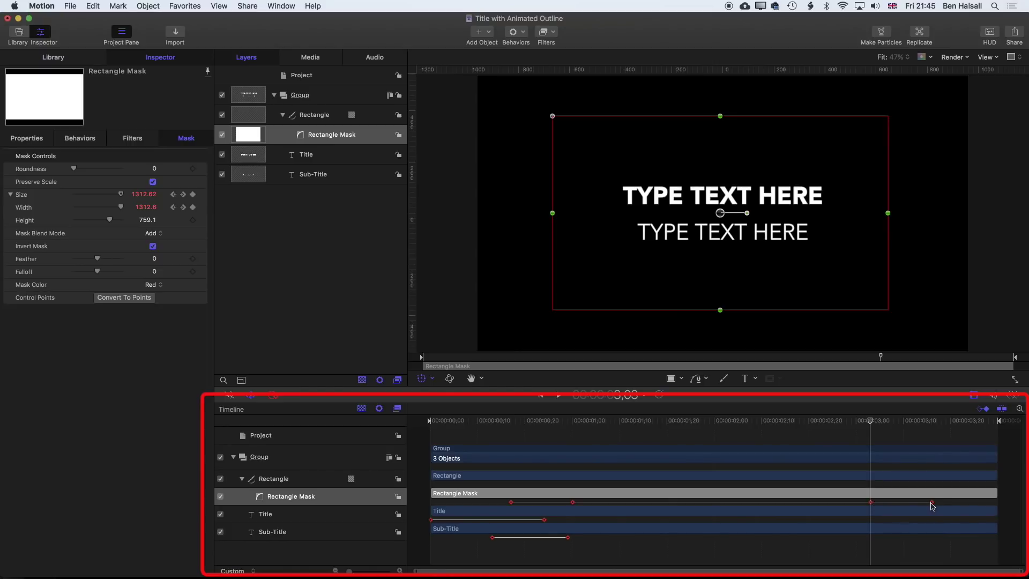
mouse_move(932, 503)
mouse_down()
mouse_move(870, 502)
mouse_move(918, 502)
mouse_up()
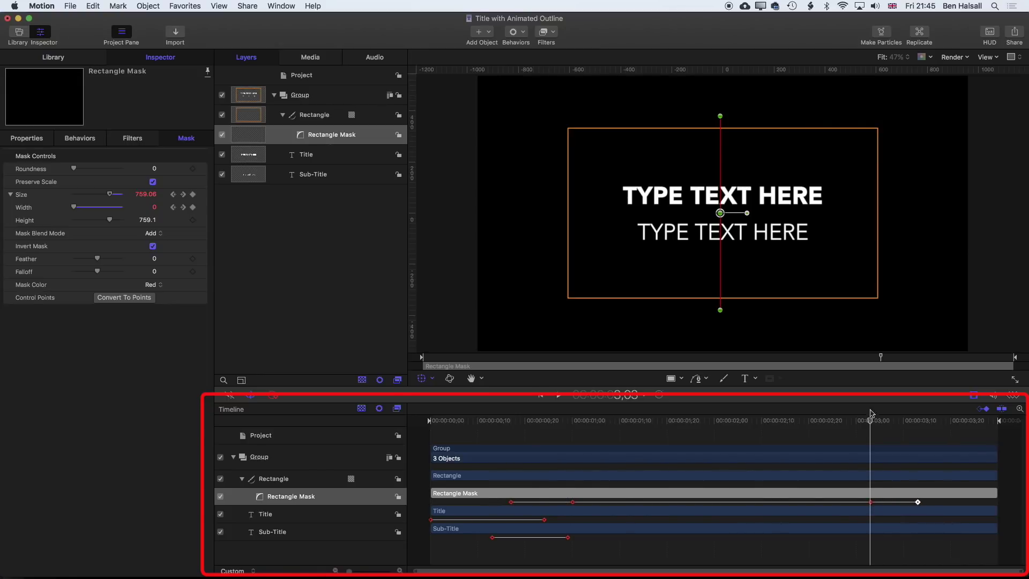
click(846, 425)
key(space)
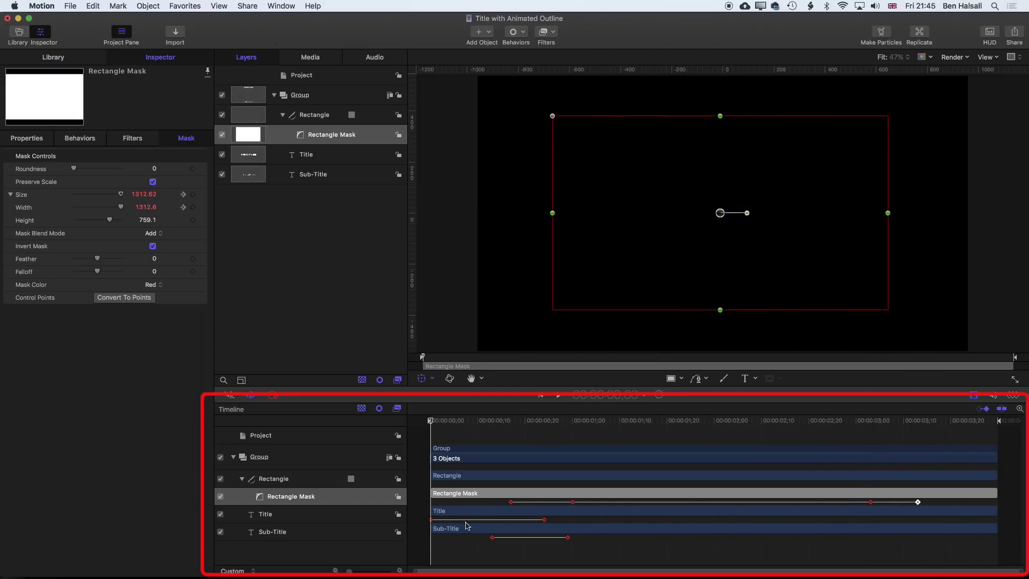
Copy the Title's keyframes, paste them at 3;03, and align them with the playhead.
click(446, 514)
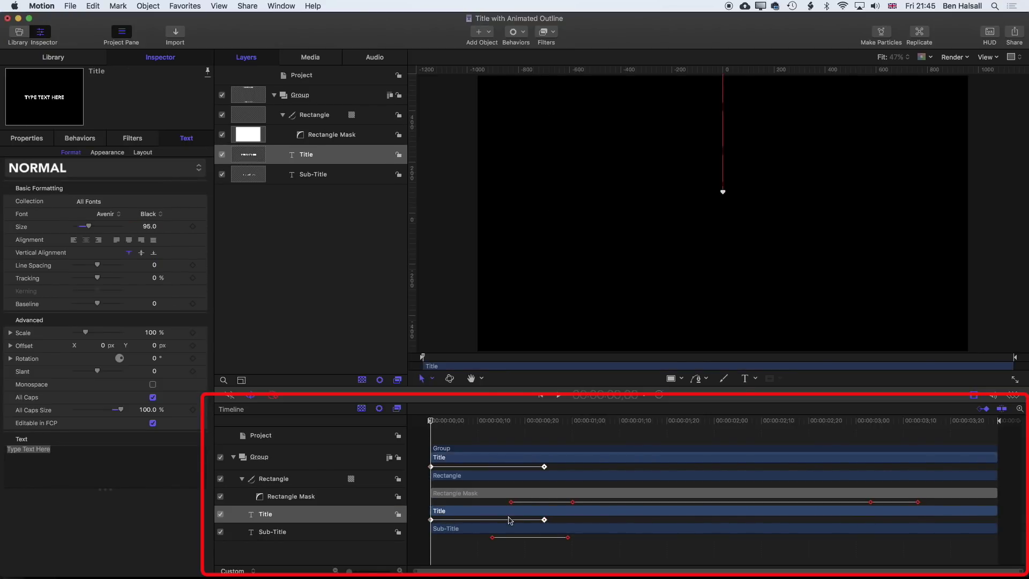
key(super+c)
mouse_move(870, 426)
mouse_down()
mouse_move(881, 423)
mouse_move(870, 422)
mouse_up()
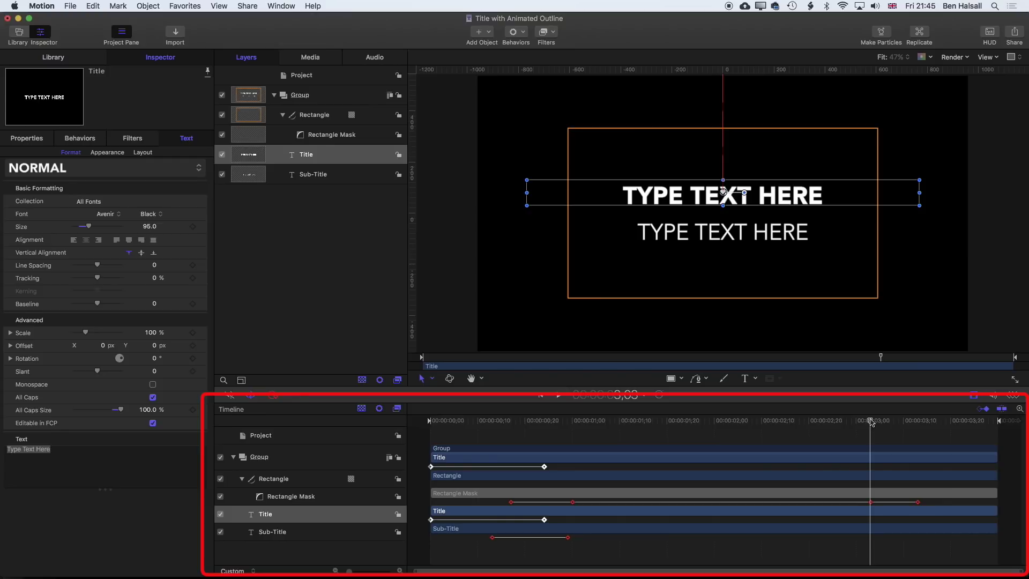
key(super+v)
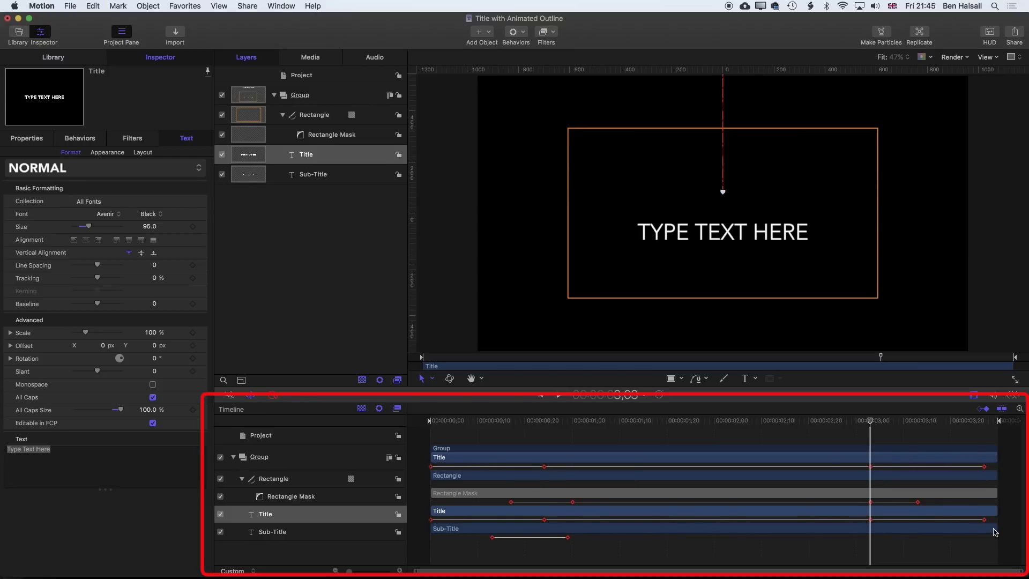
drag(985, 520, 948, 521)
drag(861, 519, 870, 520)
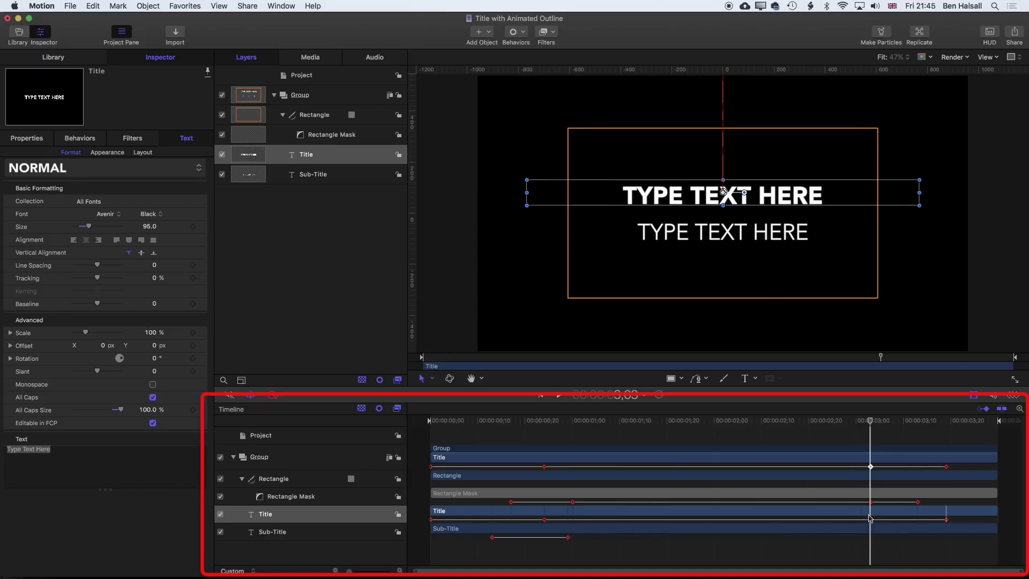
Preview the ending to check the Title's exit animation.
drag(870, 425, 849, 424)
key(space)
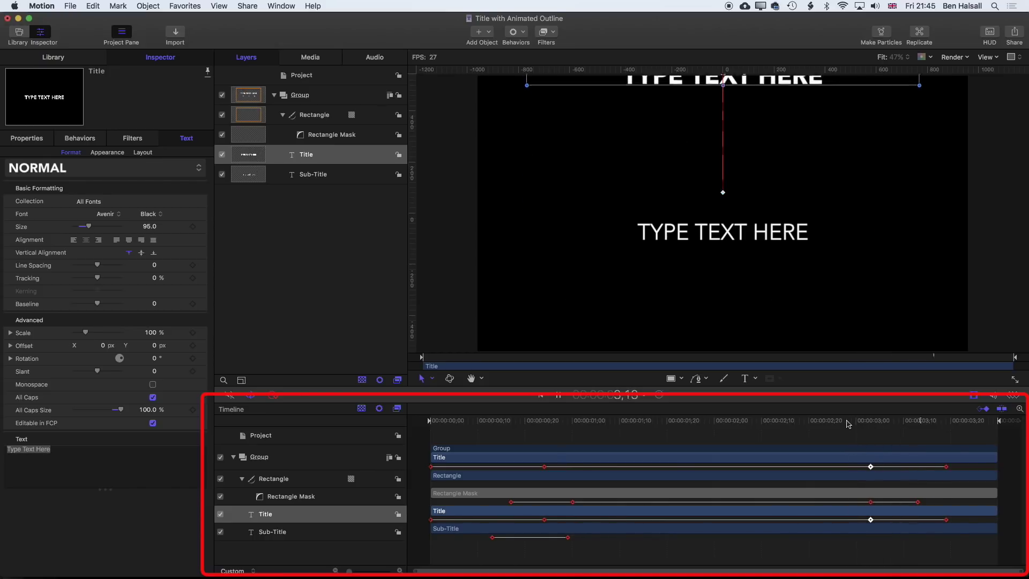
key(space)
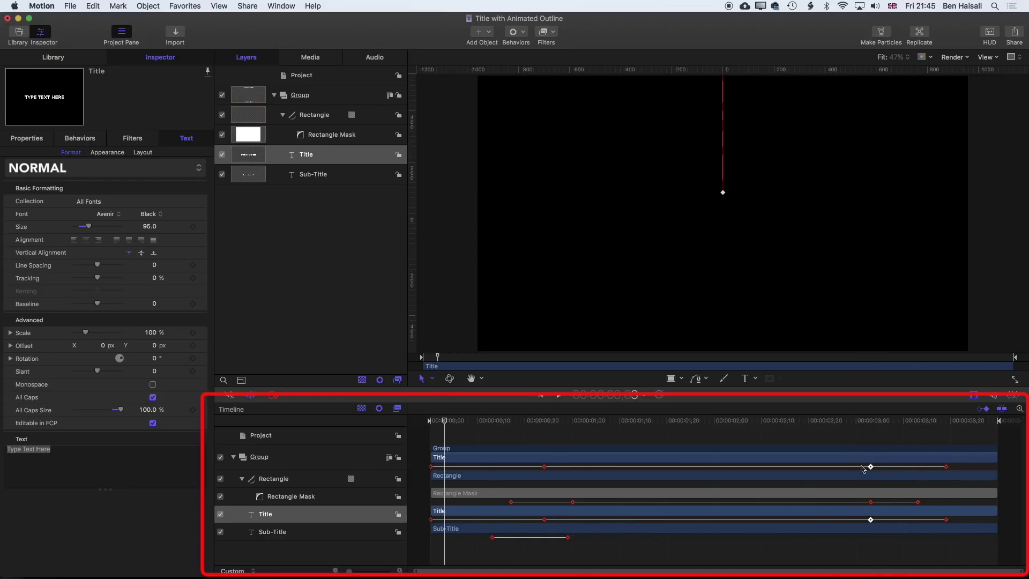
Paste the Sub-Title's two keyframes at 3:00, shift the pasted keyframe later, and preview.
click(489, 530)
click(492, 538)
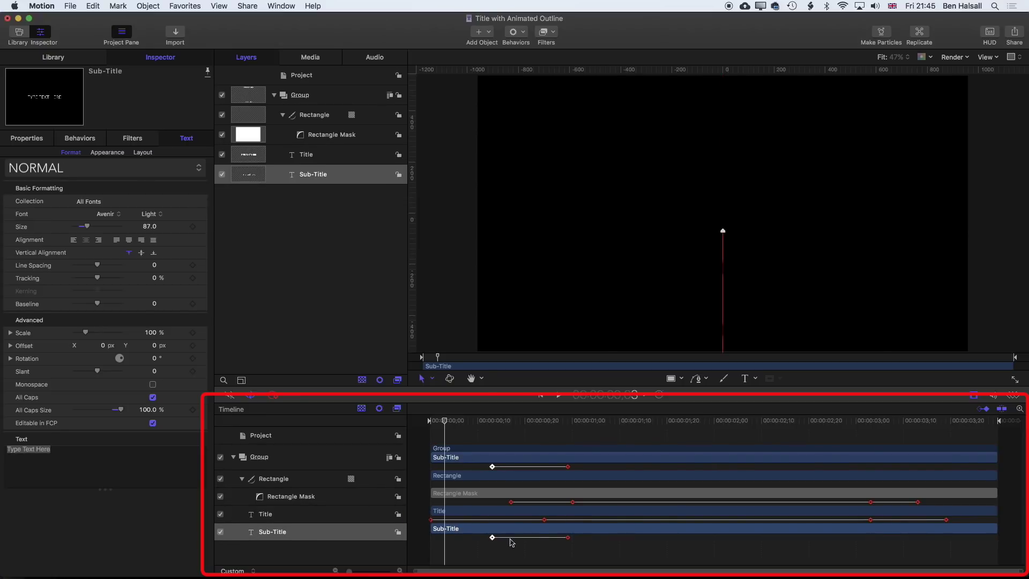
shift+click(568, 538)
drag(905, 423, 872, 424)
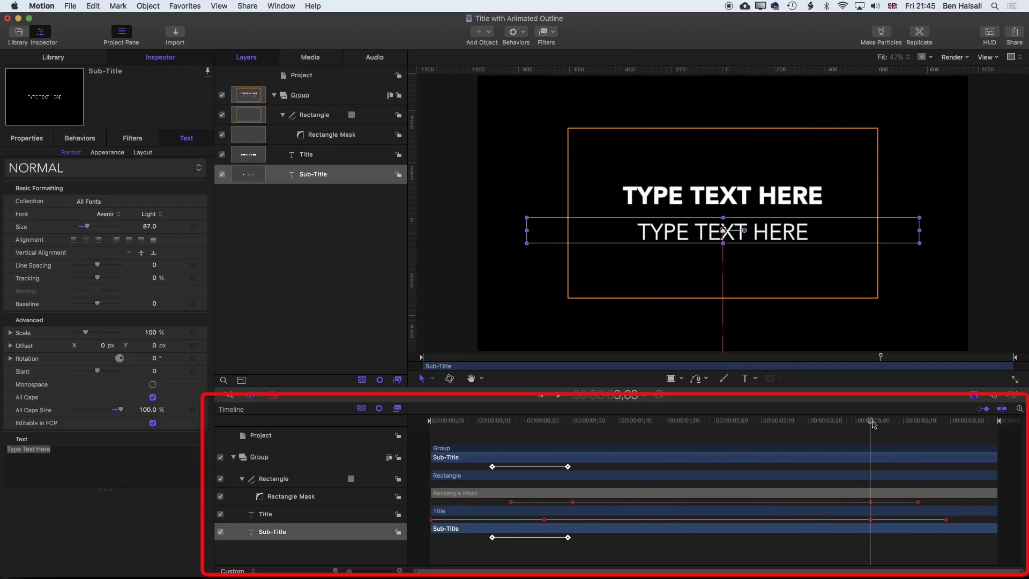
key(super+v)
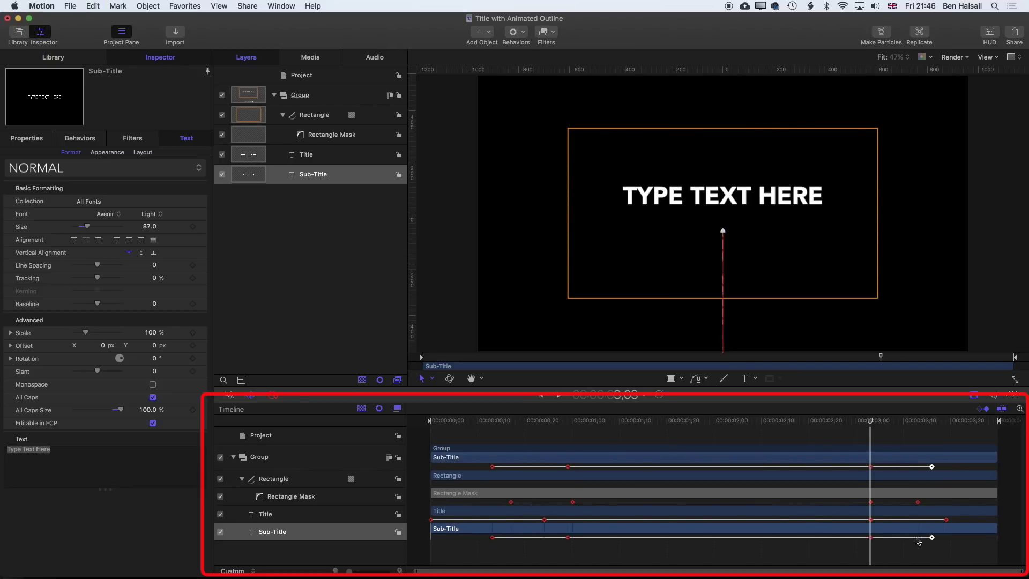
mouse_move(870, 537)
mouse_down()
mouse_move(942, 538)
mouse_move(871, 537)
mouse_up()
key(space)
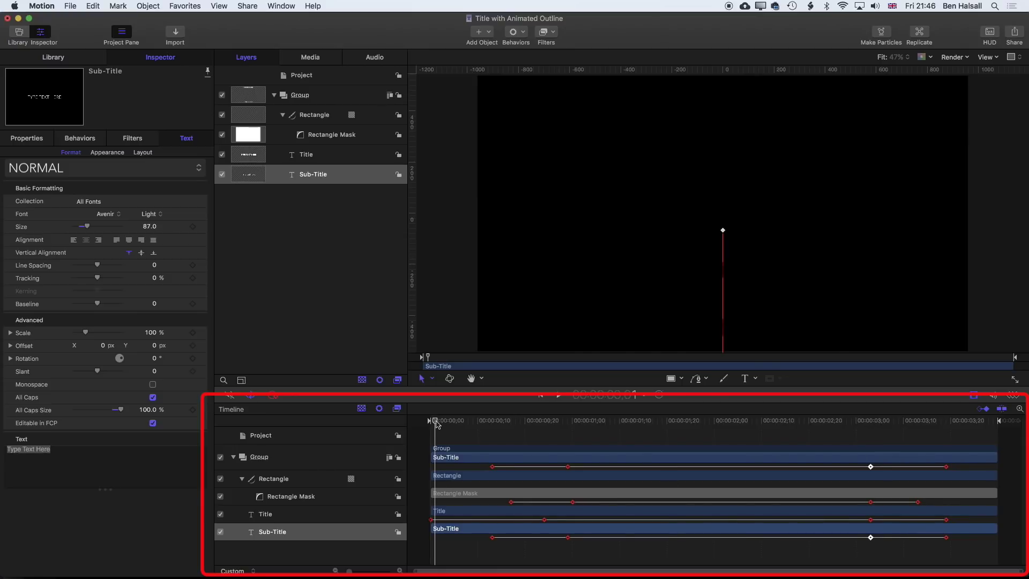
drag(435, 421, 414, 422)
Delay the last mask, Title and Sub-Title keyframes to about 3;24, 3;28 and 3;27.
key(space)
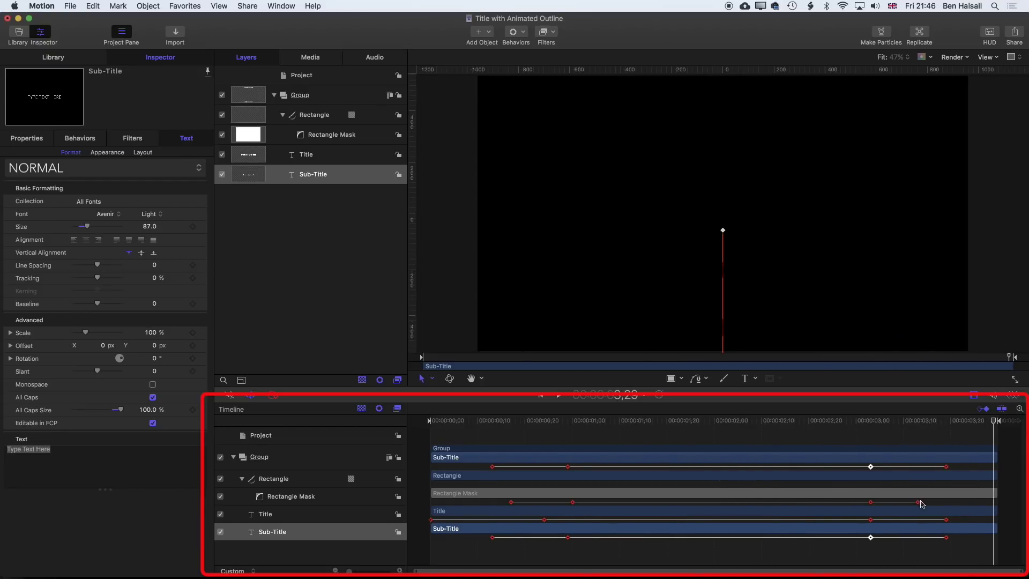
drag(918, 503, 970, 503)
drag(863, 423, 884, 423)
drag(946, 520, 985, 520)
drag(885, 426, 898, 426)
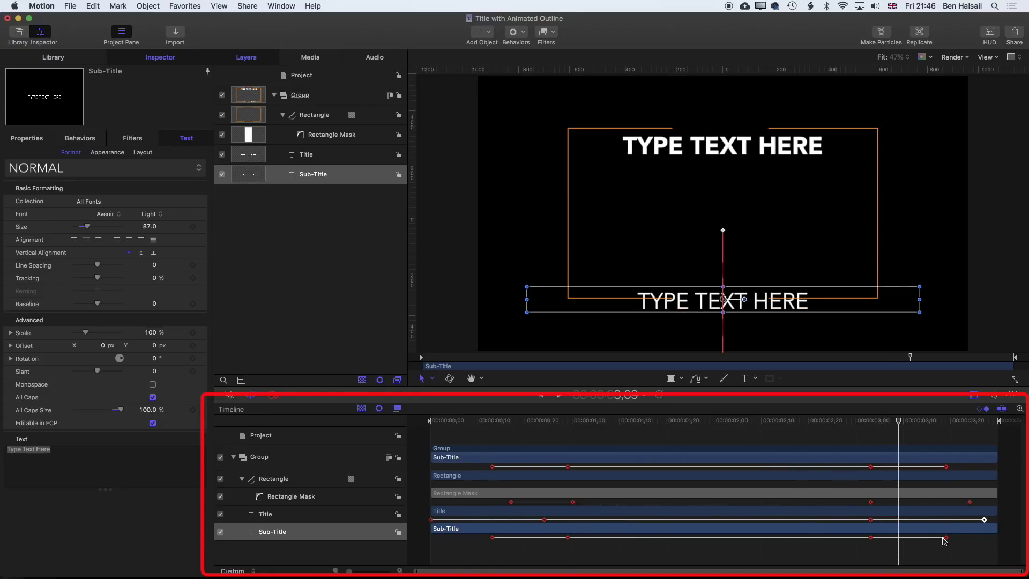
drag(948, 539, 983, 543)
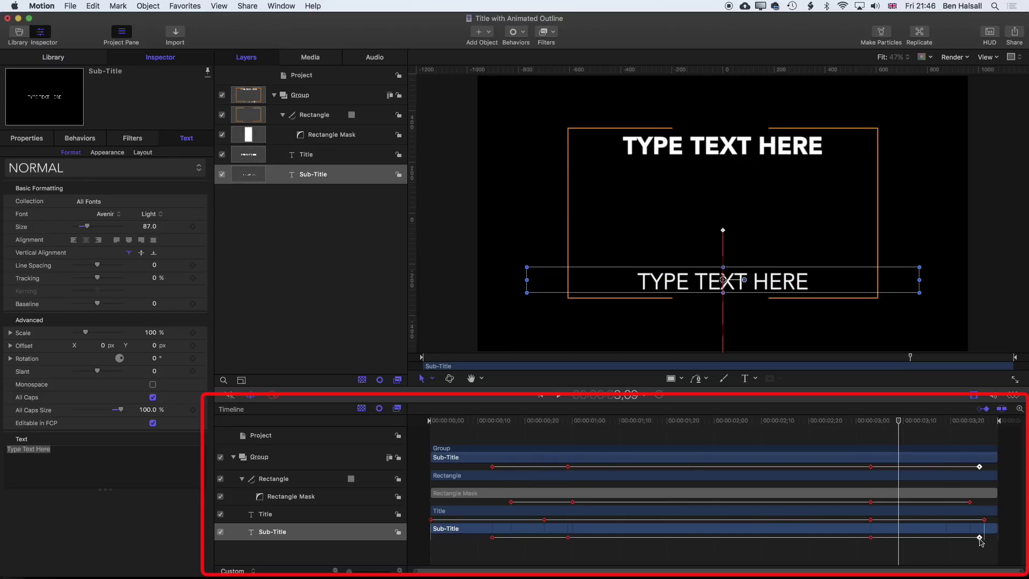
drag(900, 424, 904, 423)
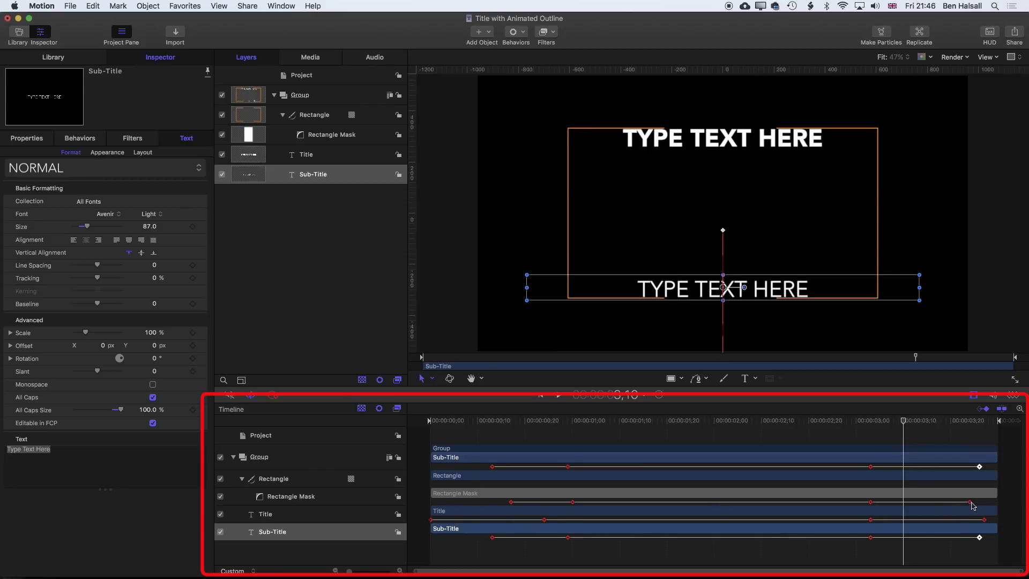
Pull the last Rectangle Mask keyframe earlier so the outline wipes away sooner.
drag(971, 502, 928, 503)
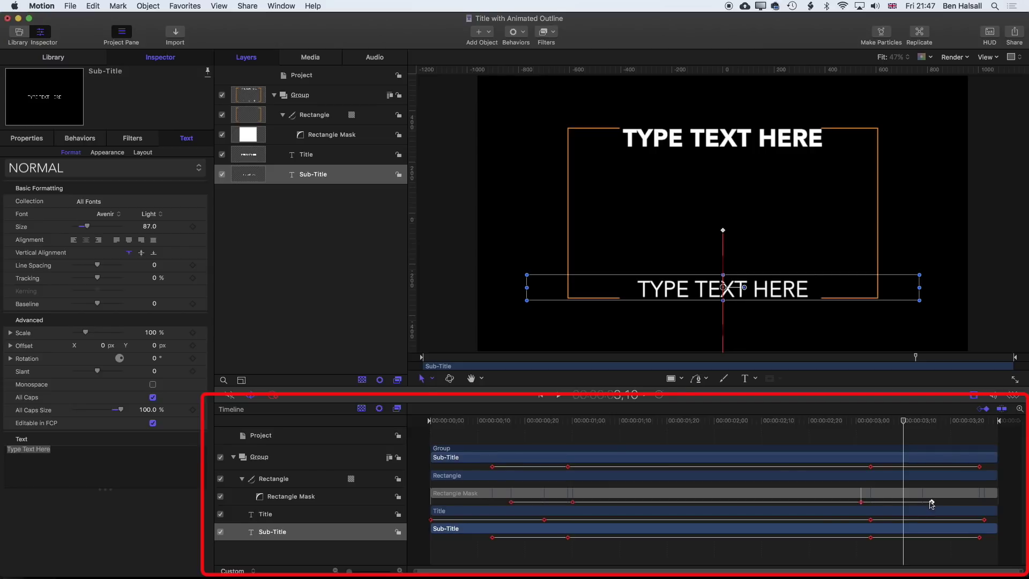
drag(928, 501, 930, 501)
key(Home)
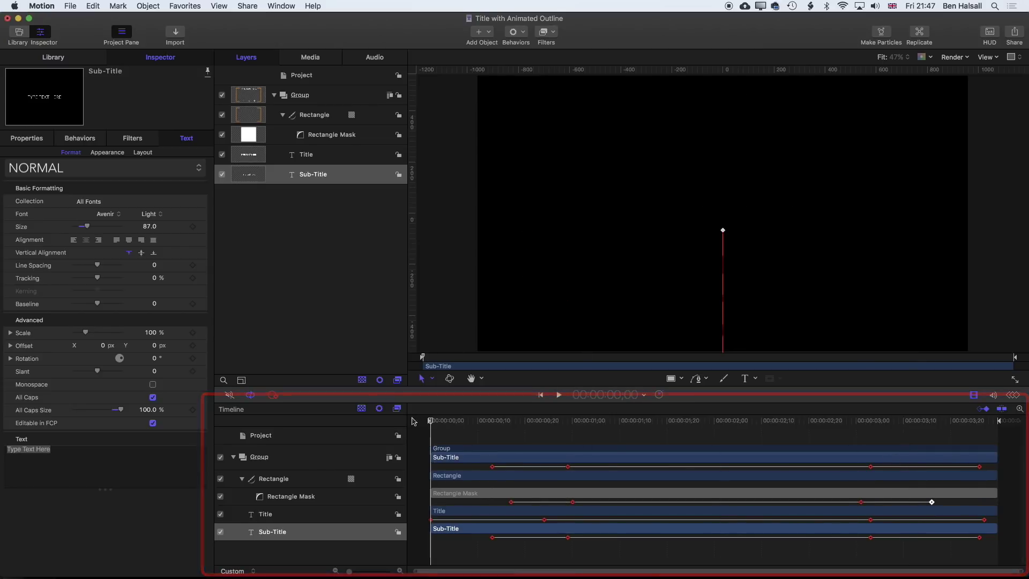
key(space)
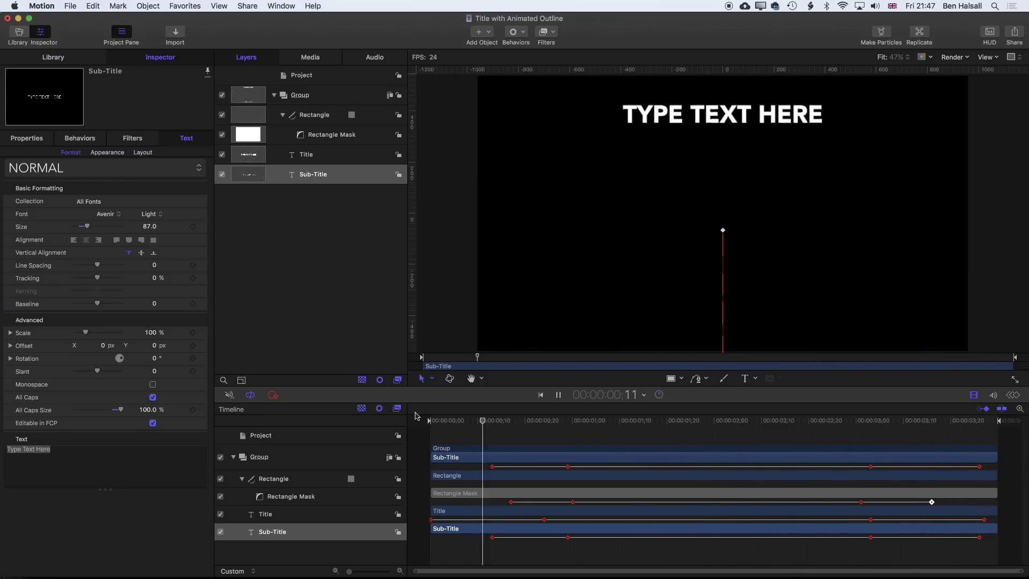
key(space)
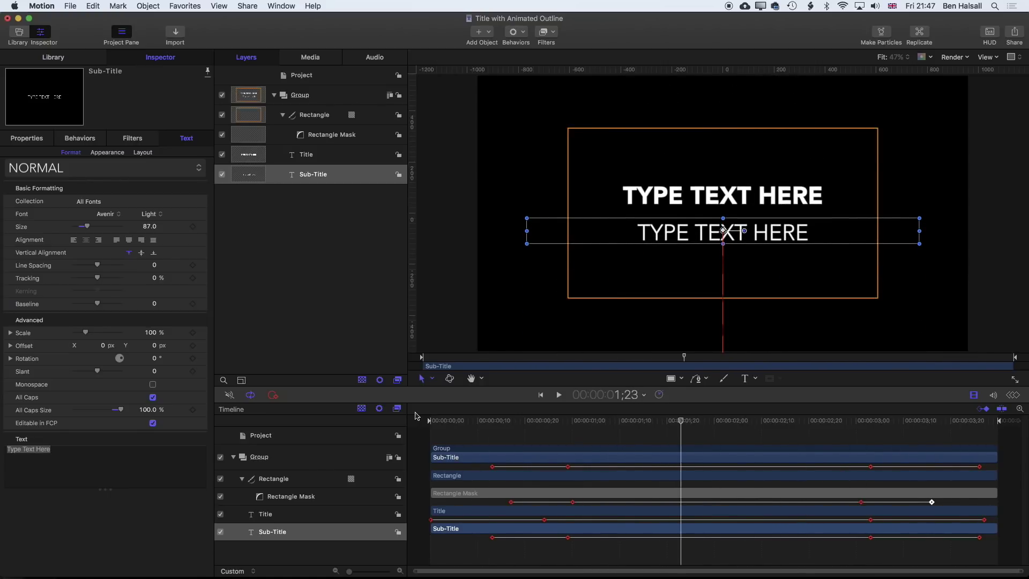
click(70, 6)
click(85, 81)
key(super+Tab)
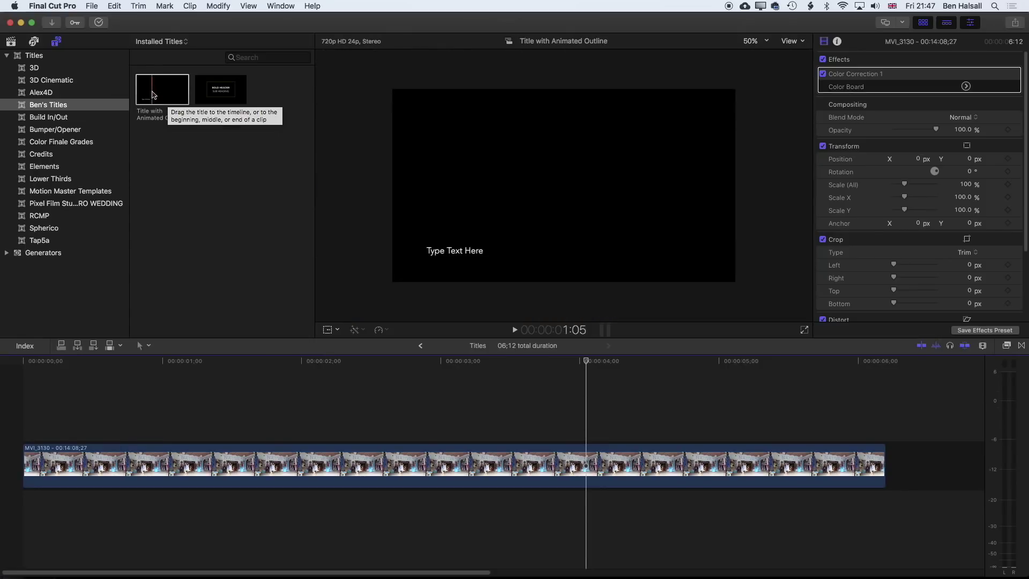
drag(154, 95, 248, 429)
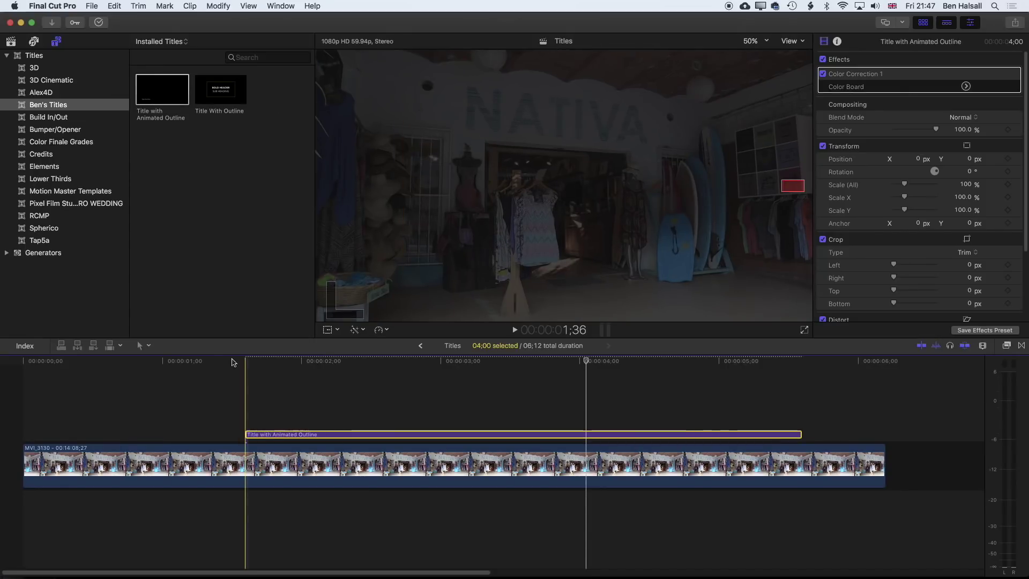
click(245, 362)
key(space)
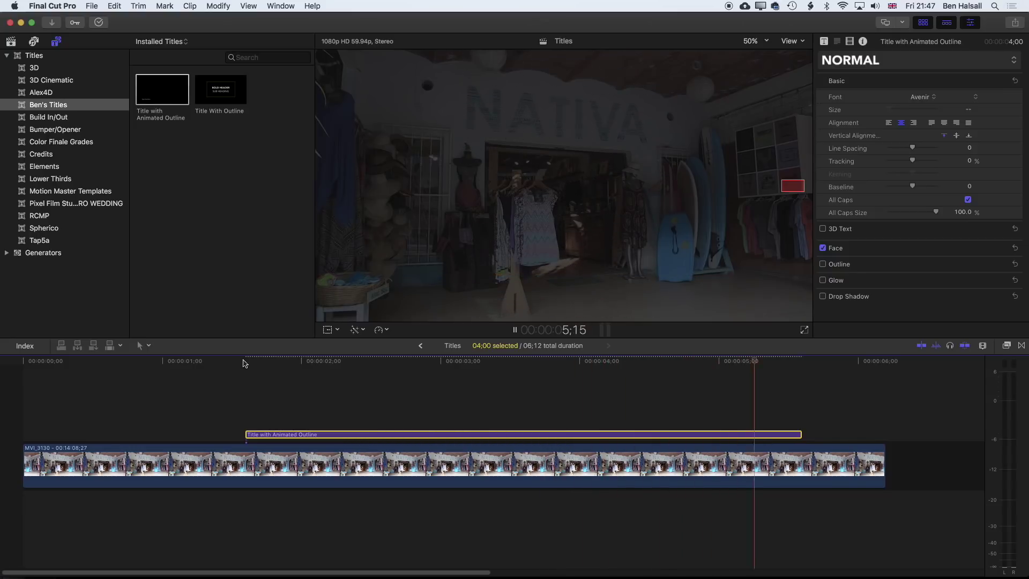
key(space)
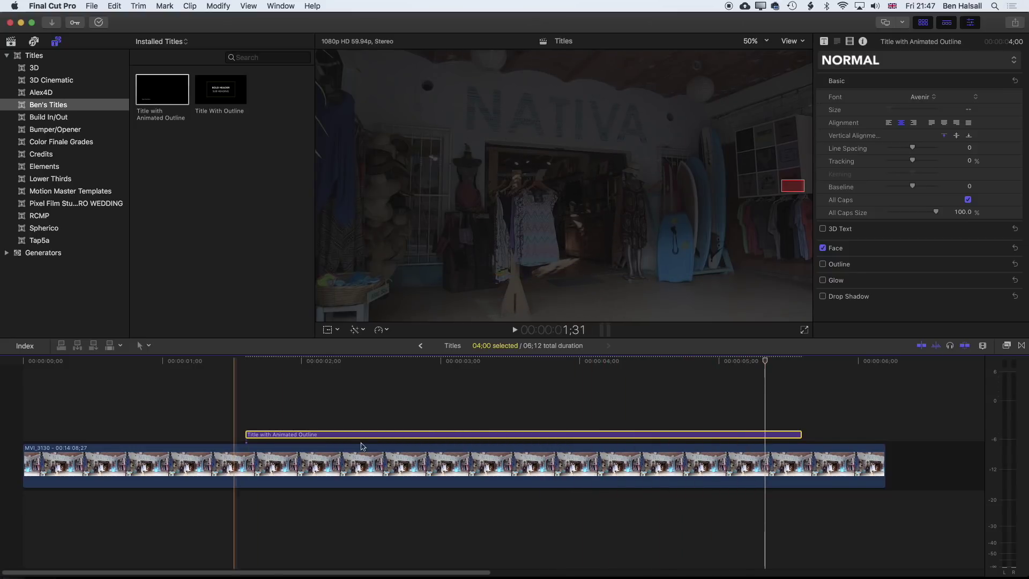
click(358, 435)
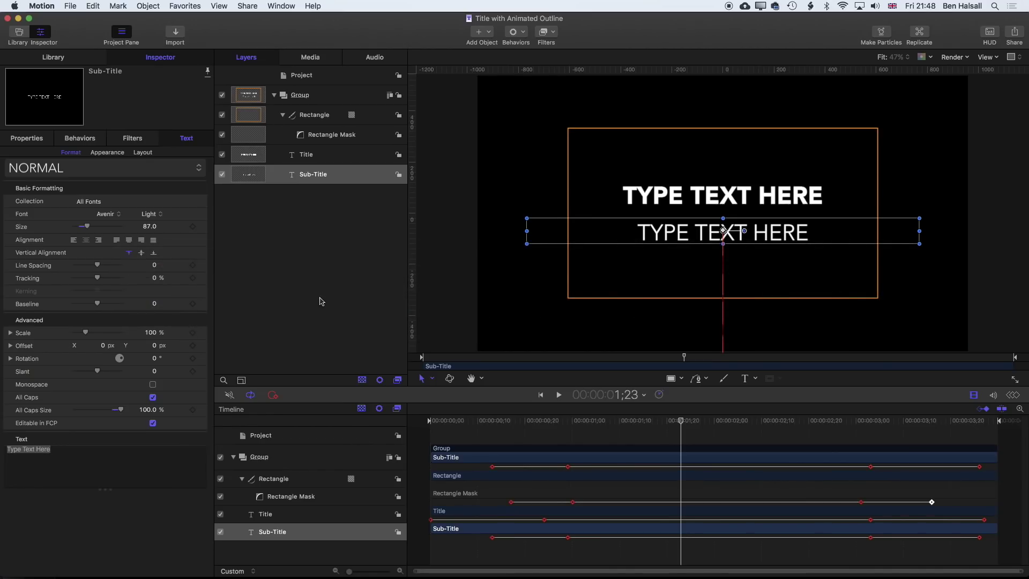
Publish the Rectangle's Brush Color and Width, save the template, and return to Final Cut Pro.
click(449, 476)
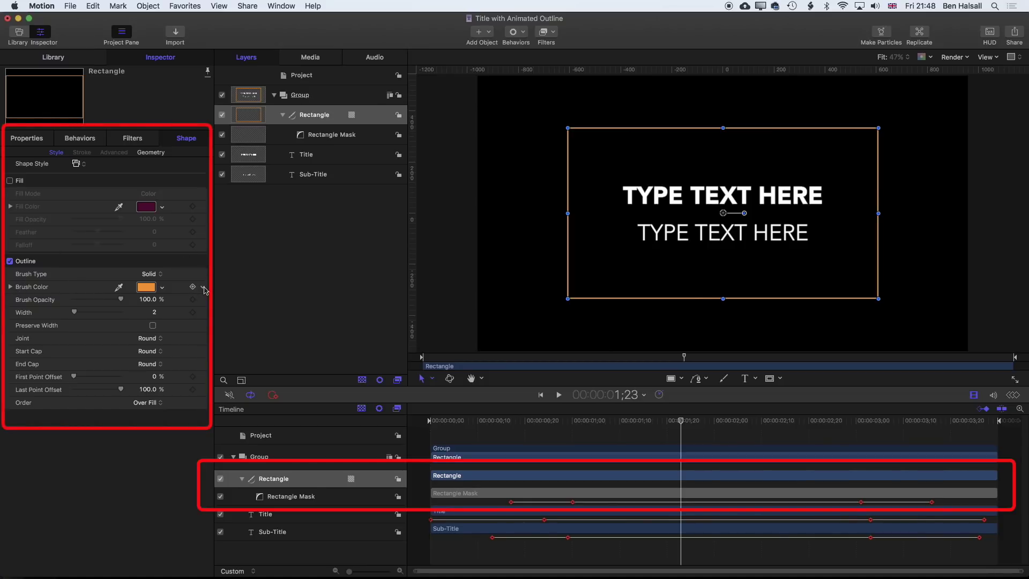
click(203, 288)
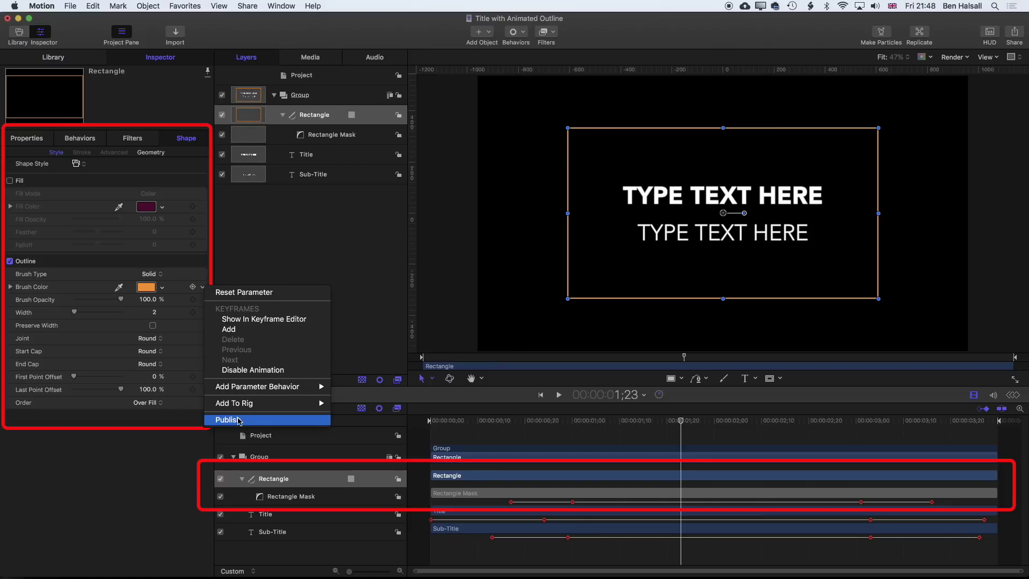
click(239, 420)
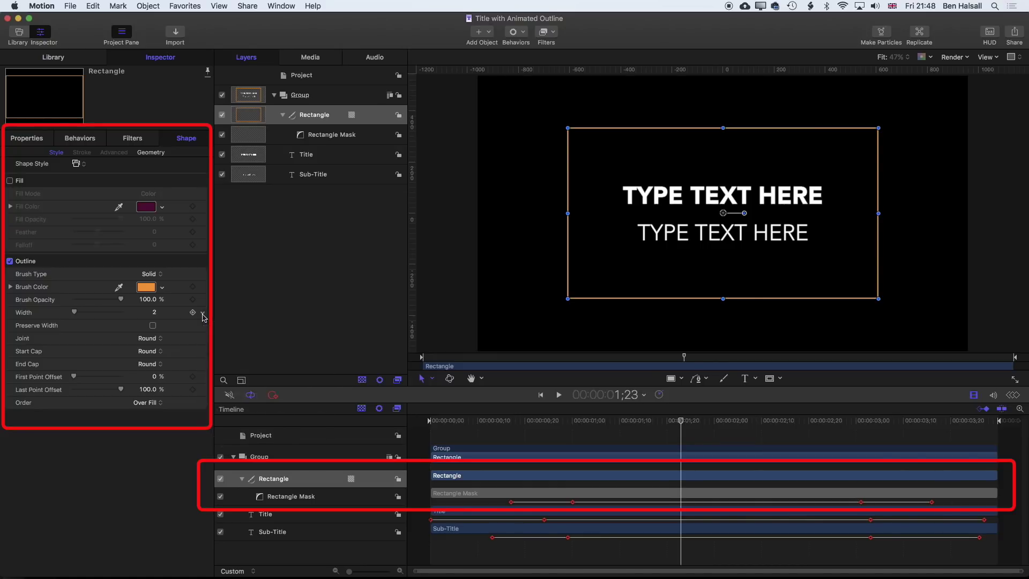
click(202, 313)
click(246, 448)
key(super+s)
key(super+Tab)
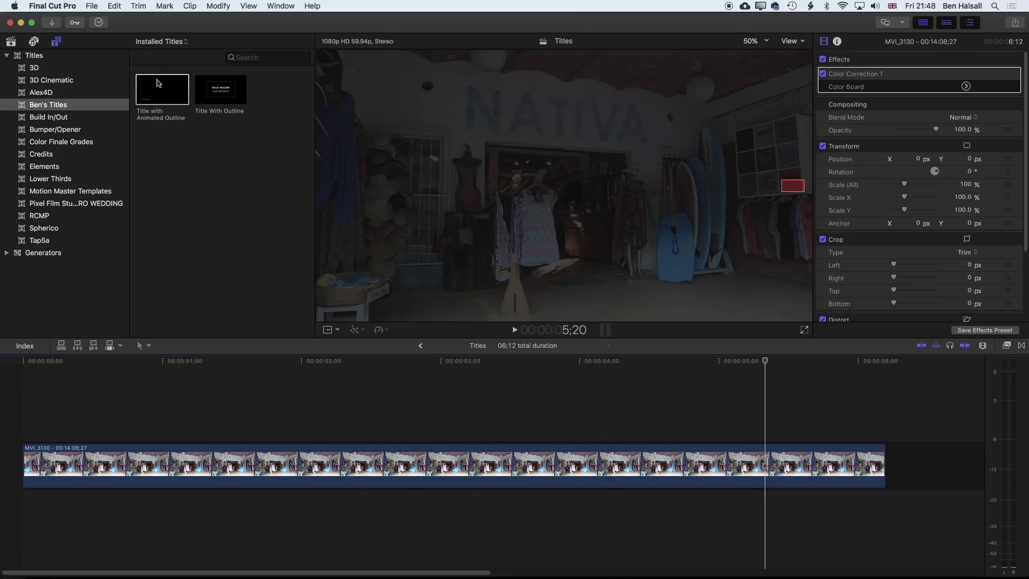
Place the outline title above the clip, set its first line to an enlarged NATIVA, moved up.
drag(162, 89, 240, 430)
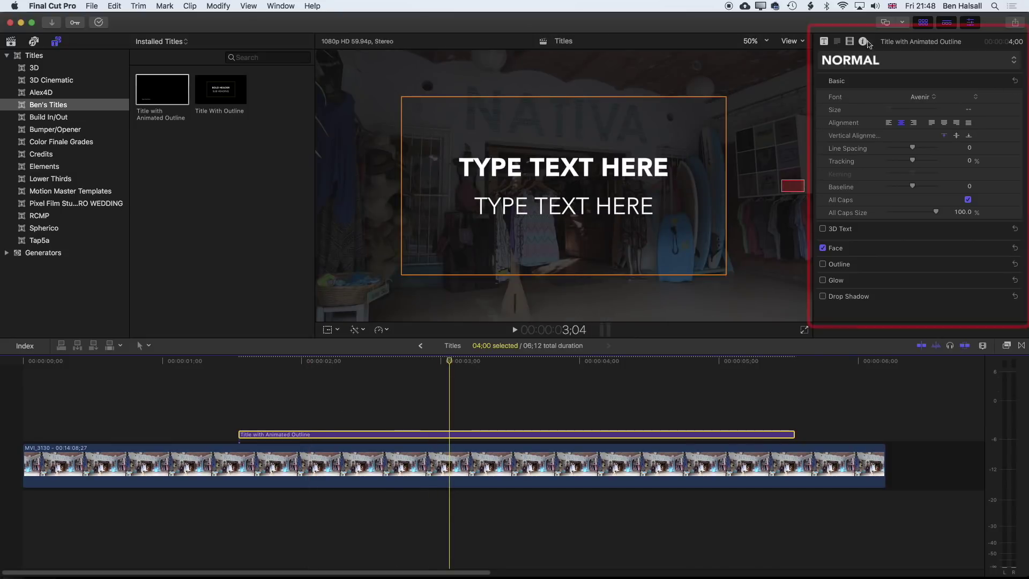
double_click(576, 182)
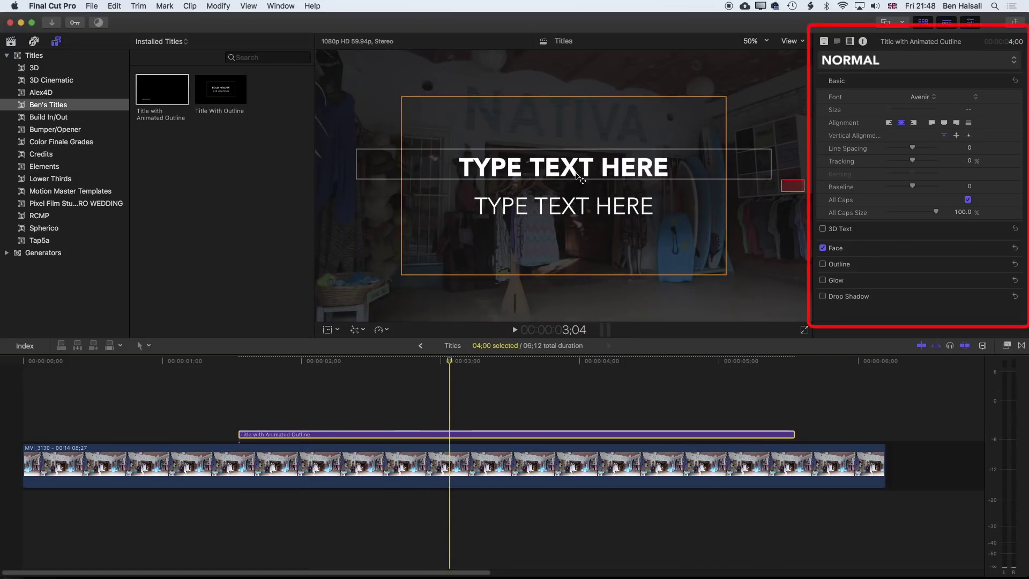
click(847, 100)
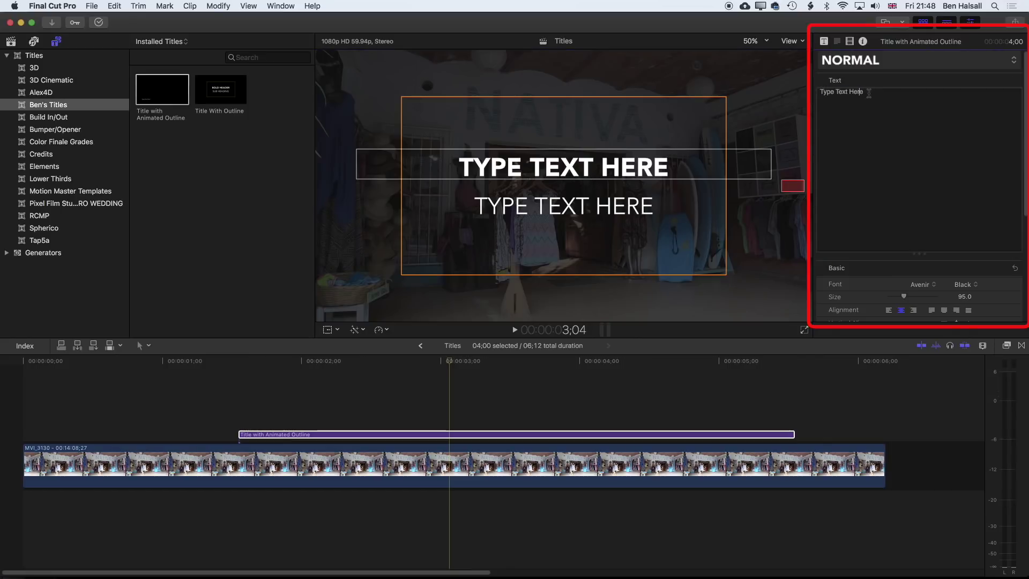
key(super+a)
text(NATIVA)
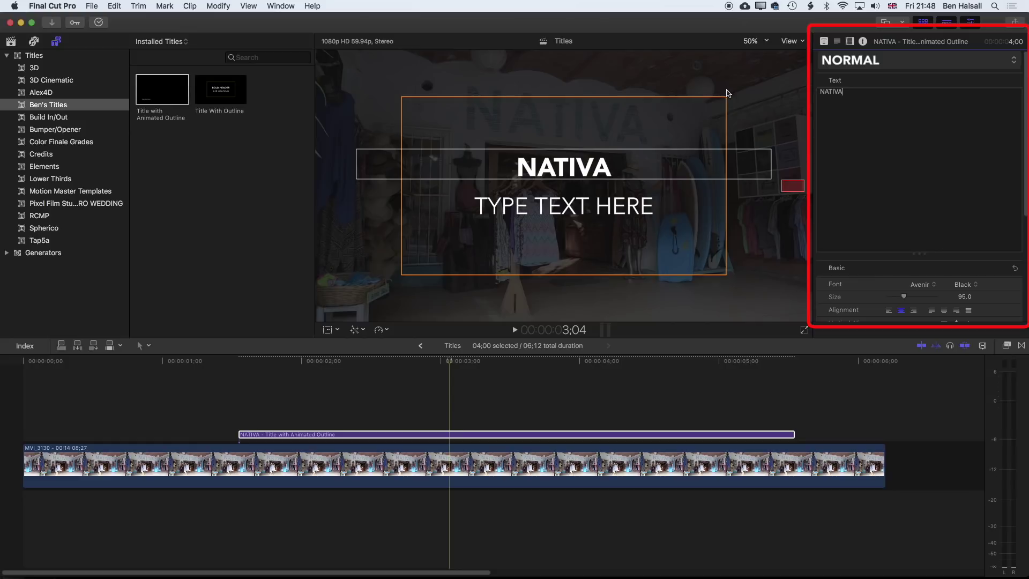
drag(905, 298, 919, 299)
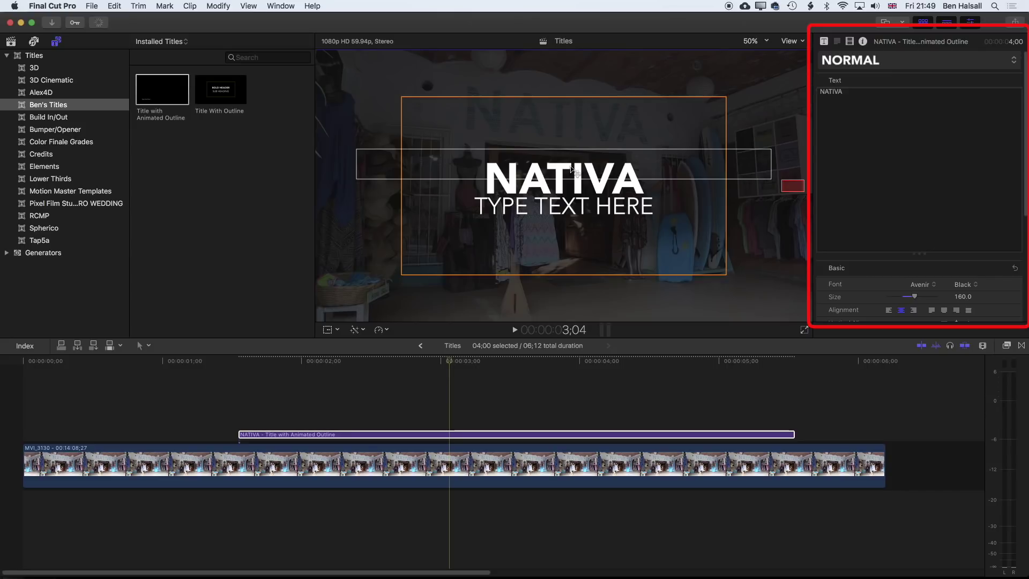
drag(572, 170, 574, 157)
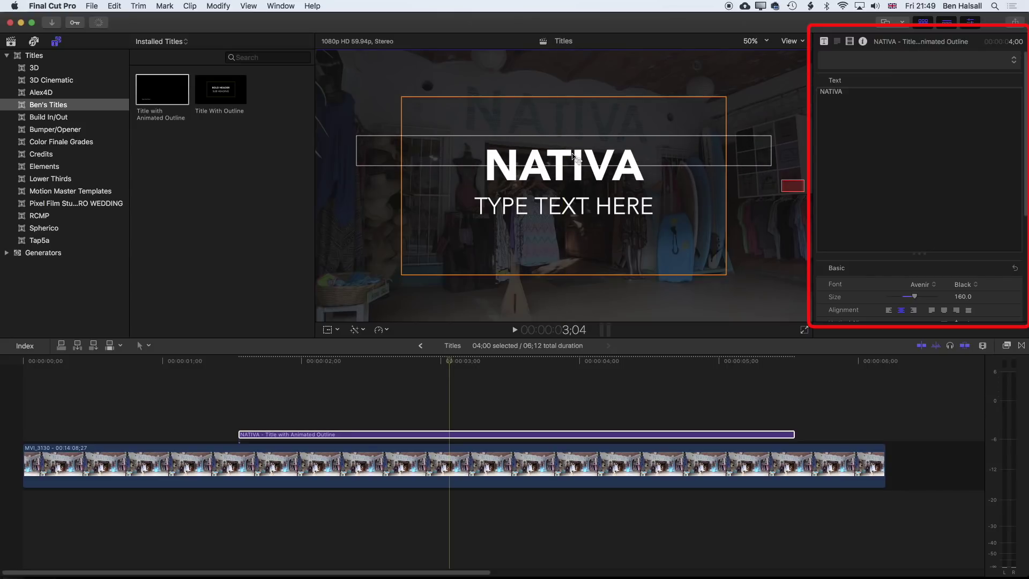
Set the subtitle to 'surf shop' with 13.71% tracking and size 93, then preview.
click(576, 206)
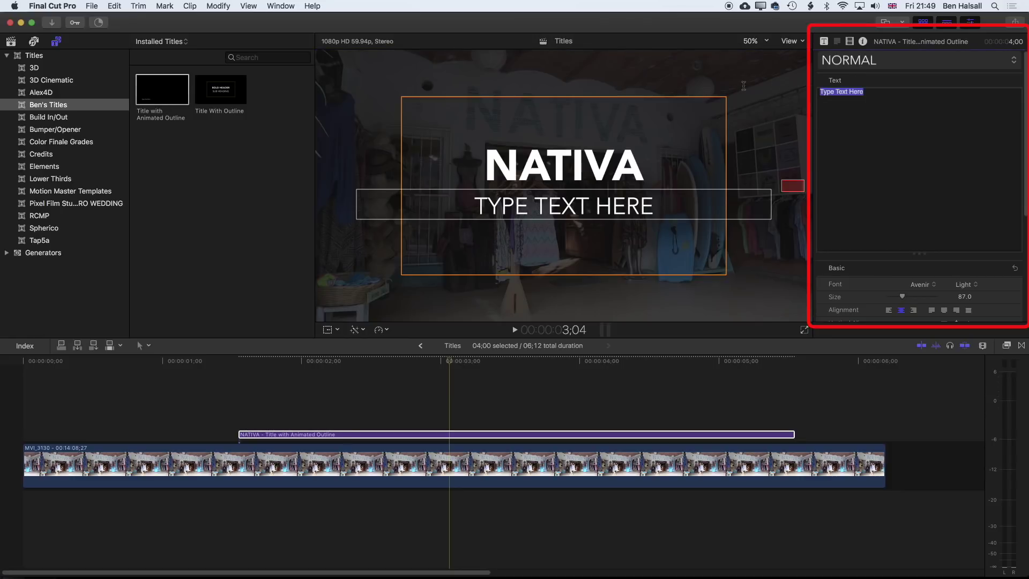
text(surf)
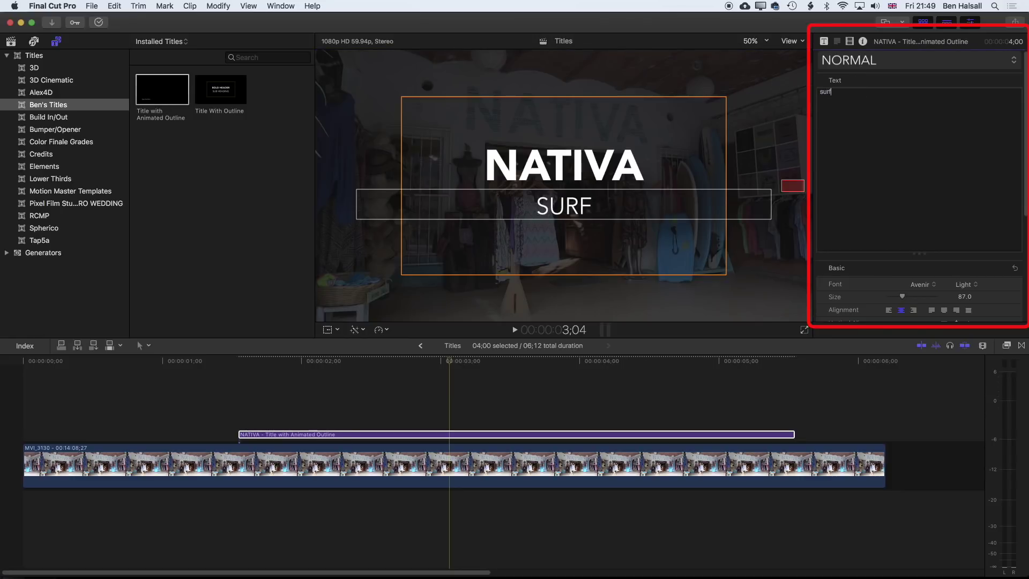
text( shop)
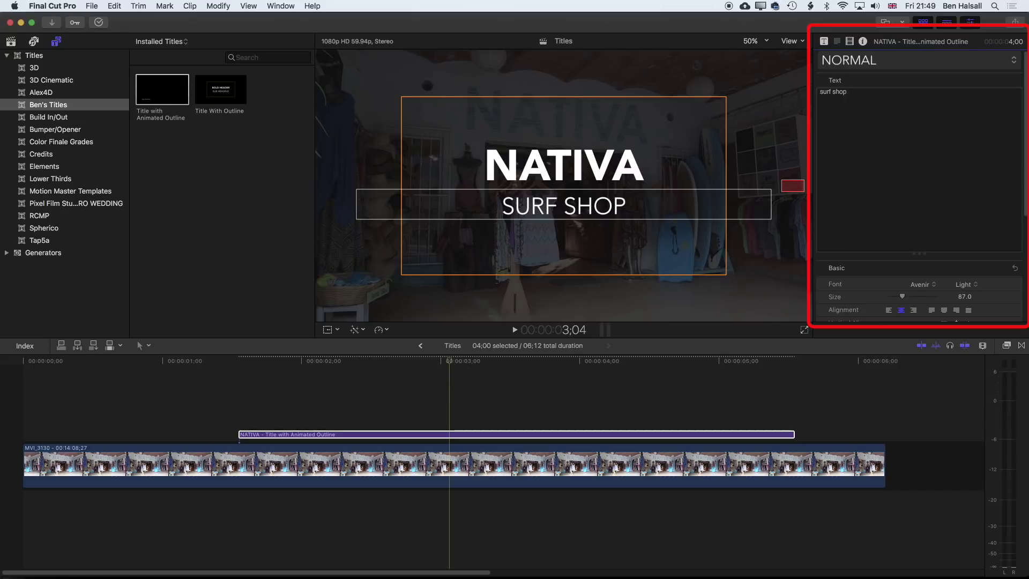
scroll(936, 250, down, 5)
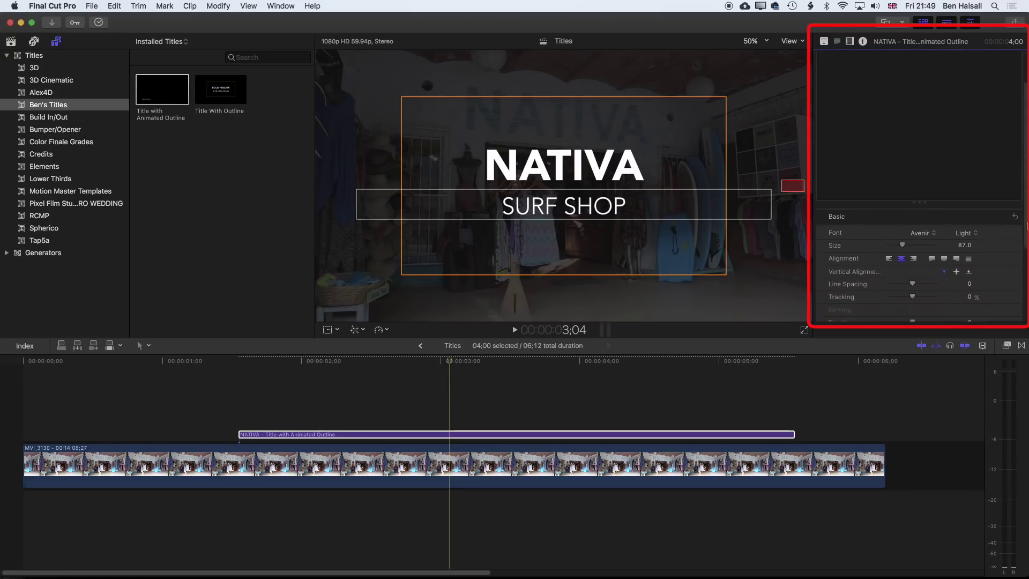
drag(913, 258, 920, 259)
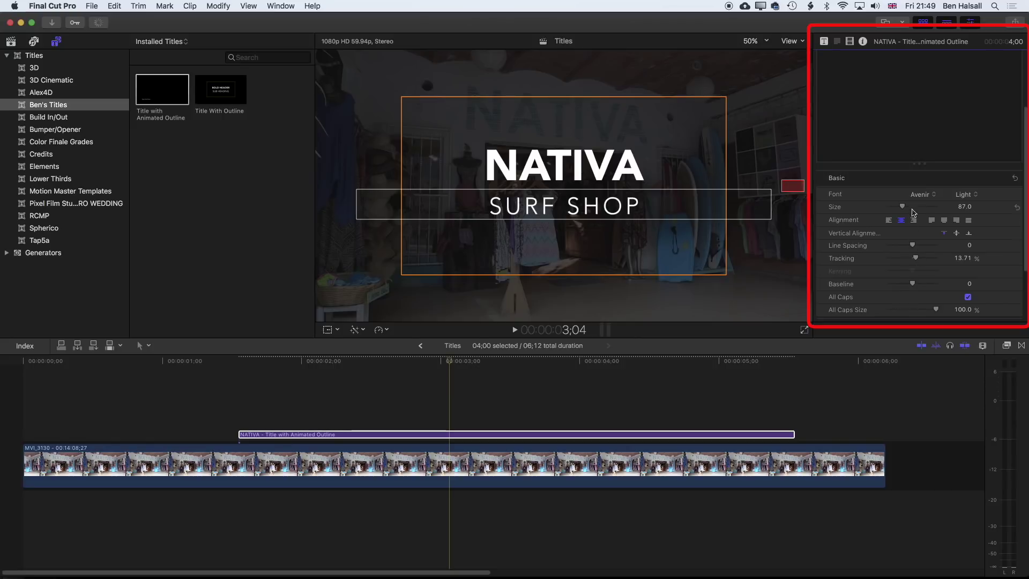
drag(904, 209, 905, 210)
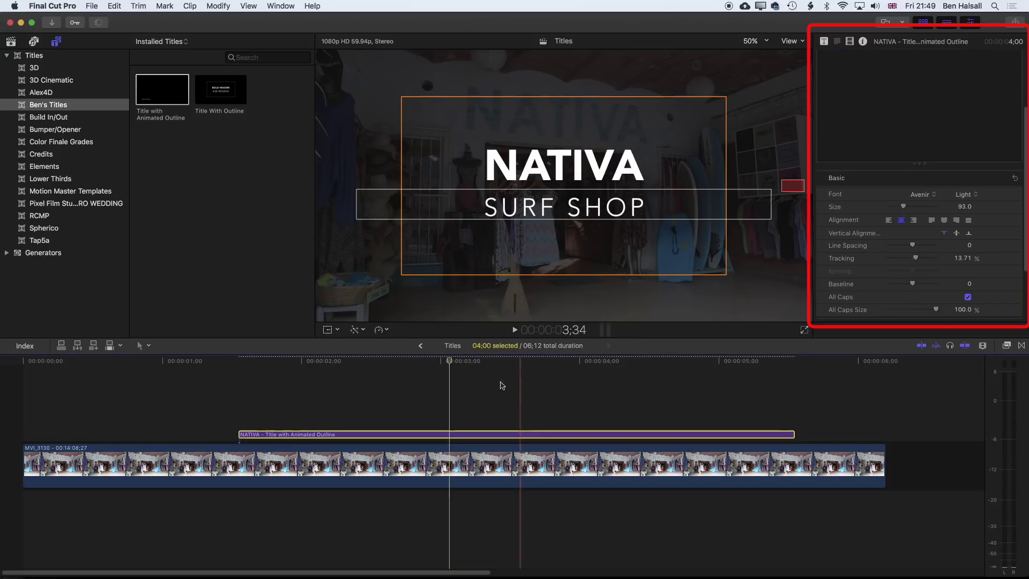
drag(449, 361, 223, 360)
key(space)
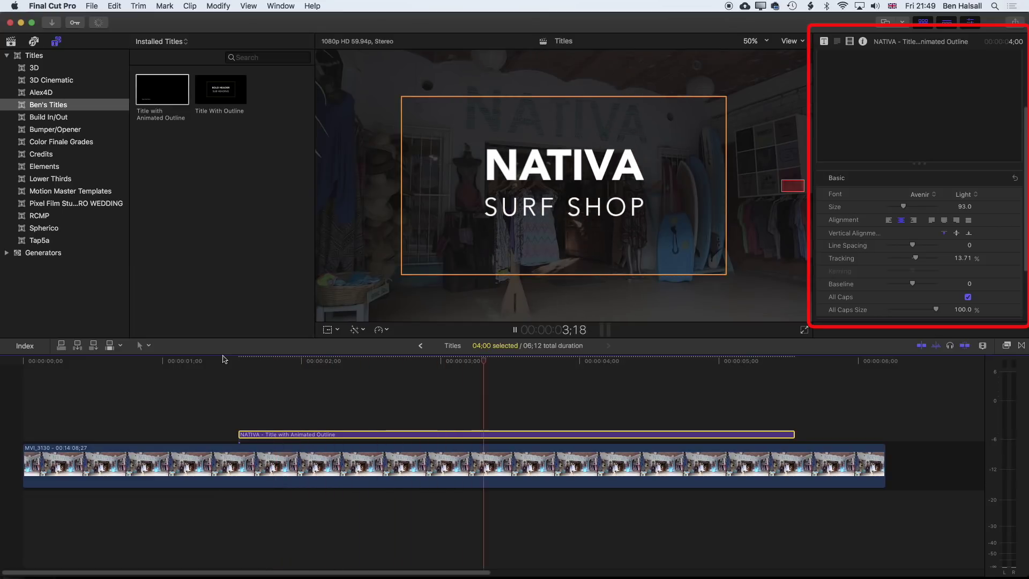
key(space)
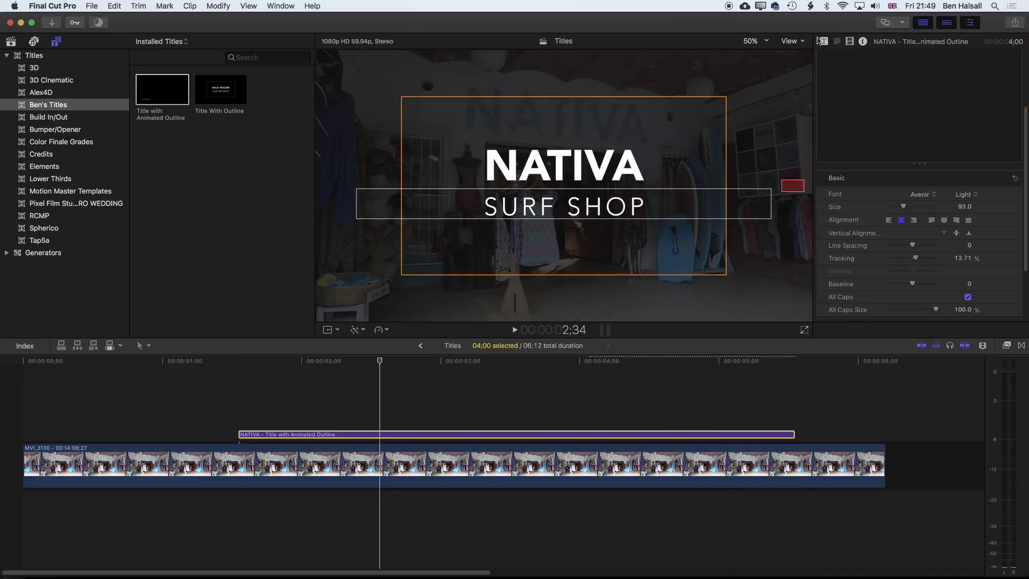
Set the title outline's Width to 12 and Brush Color to cyan, then preview from the start.
click(824, 42)
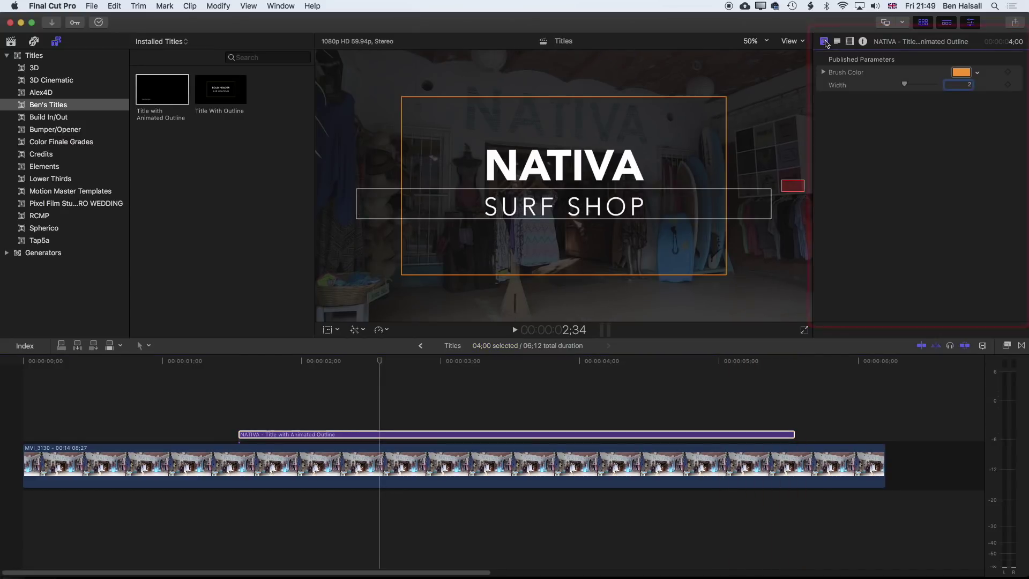
drag(906, 86, 907, 87)
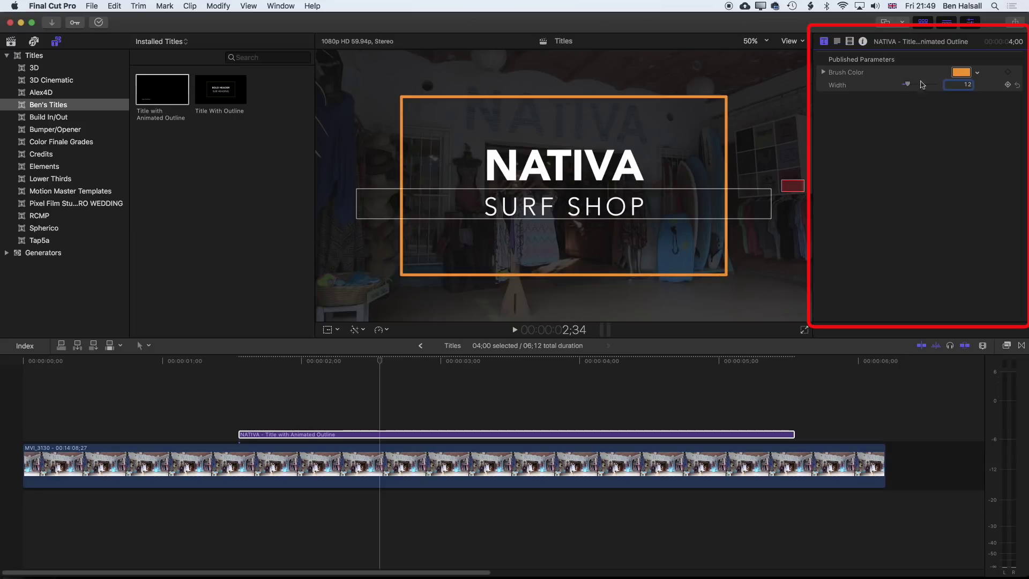
click(980, 75)
mouse_move(969, 98)
mouse_down()
mouse_move(940, 96)
mouse_move(970, 90)
mouse_move(946, 110)
mouse_move(959, 115)
mouse_move(945, 138)
mouse_up()
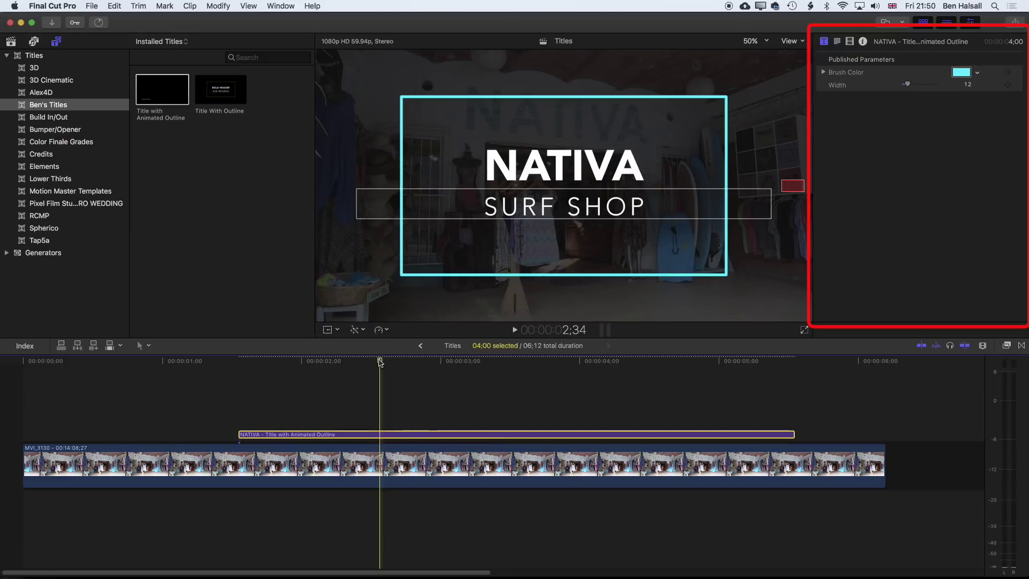
click(224, 361)
key(space)
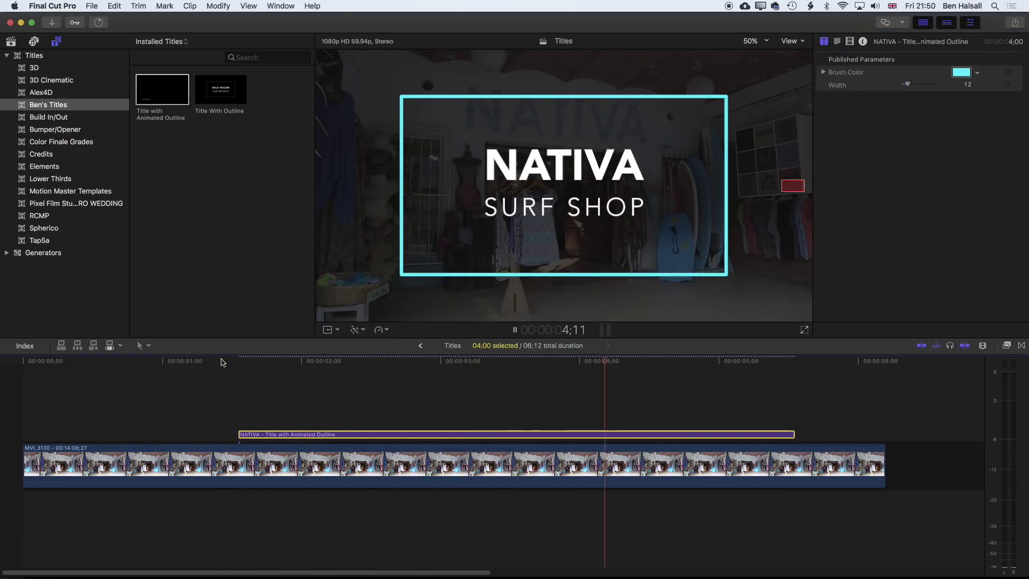
key(space)
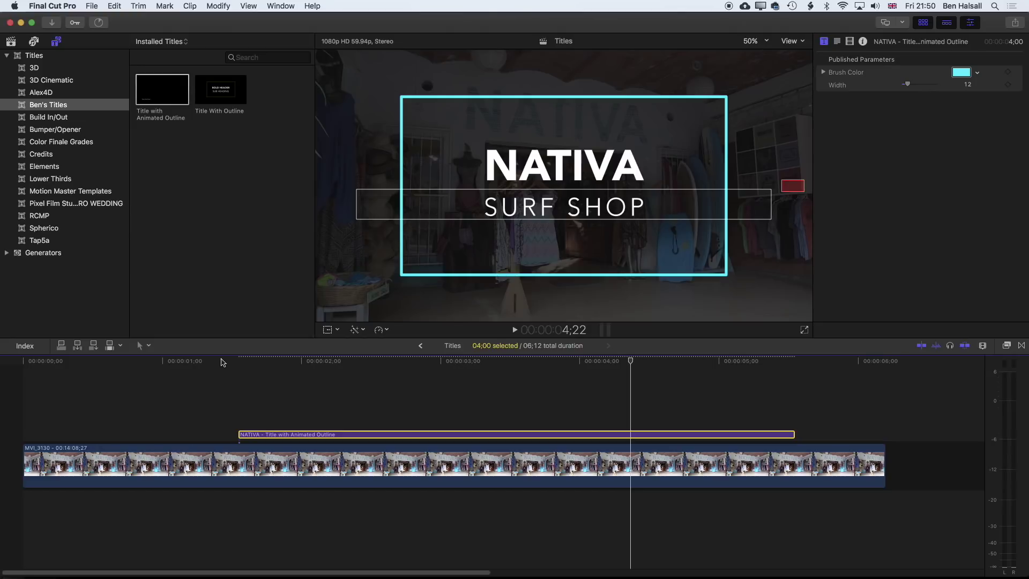